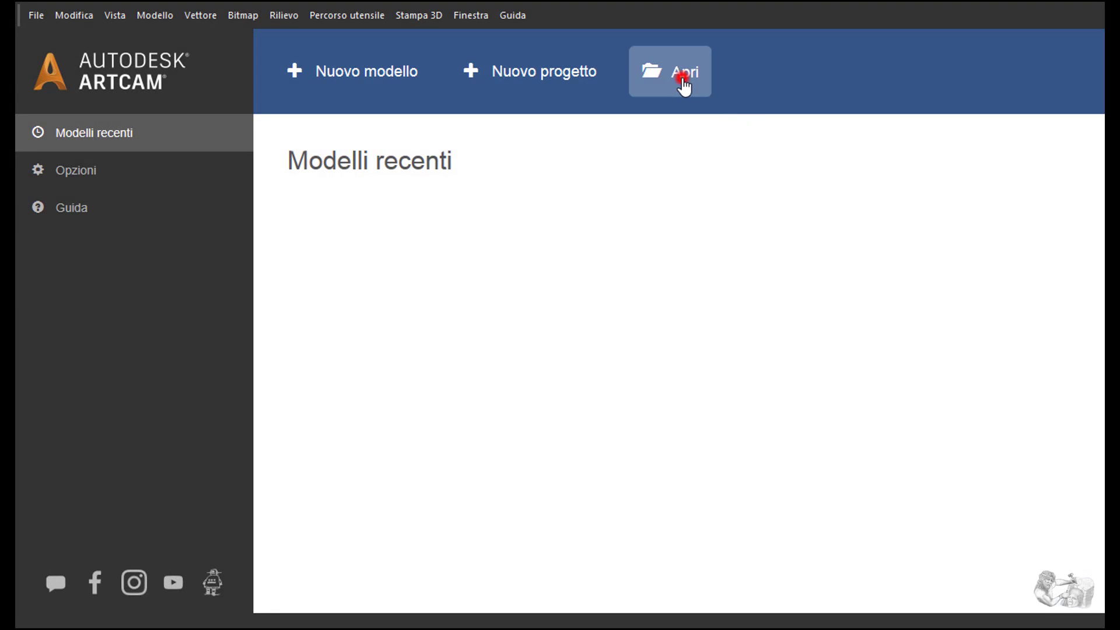
# Open the stella-di-davide star image from the David folder as a new model
pyautogui.click(682, 81)
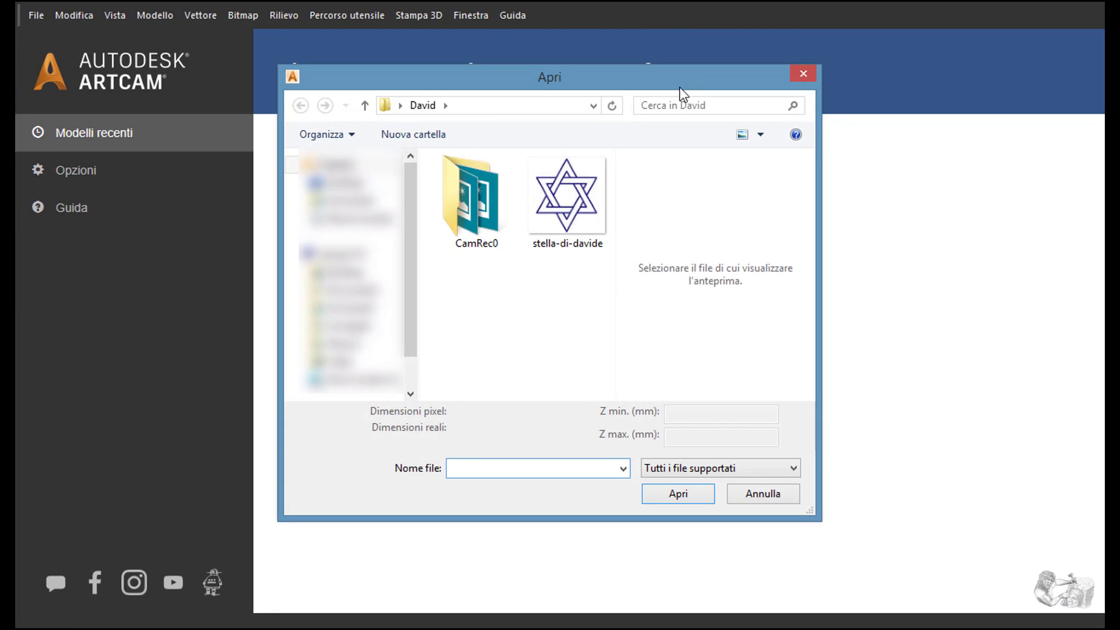
pyautogui.click(582, 204)
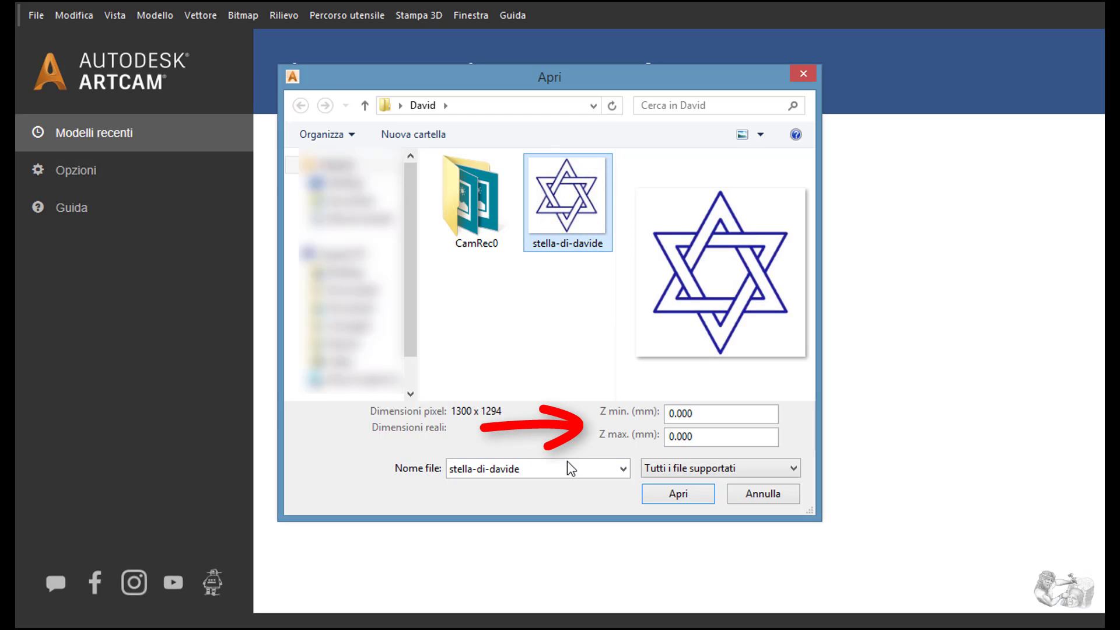
pyautogui.click(704, 500)
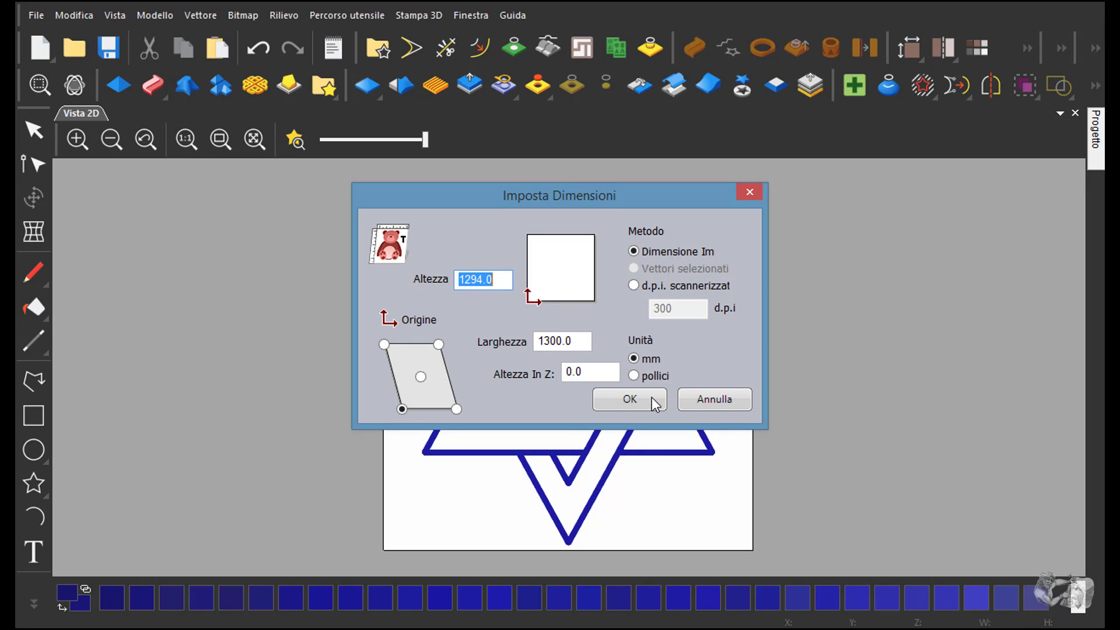
# Accept the 1300 × 1294 mm model size, preview material shading in 3D, then go back to the 2D view
pyautogui.click(654, 403)
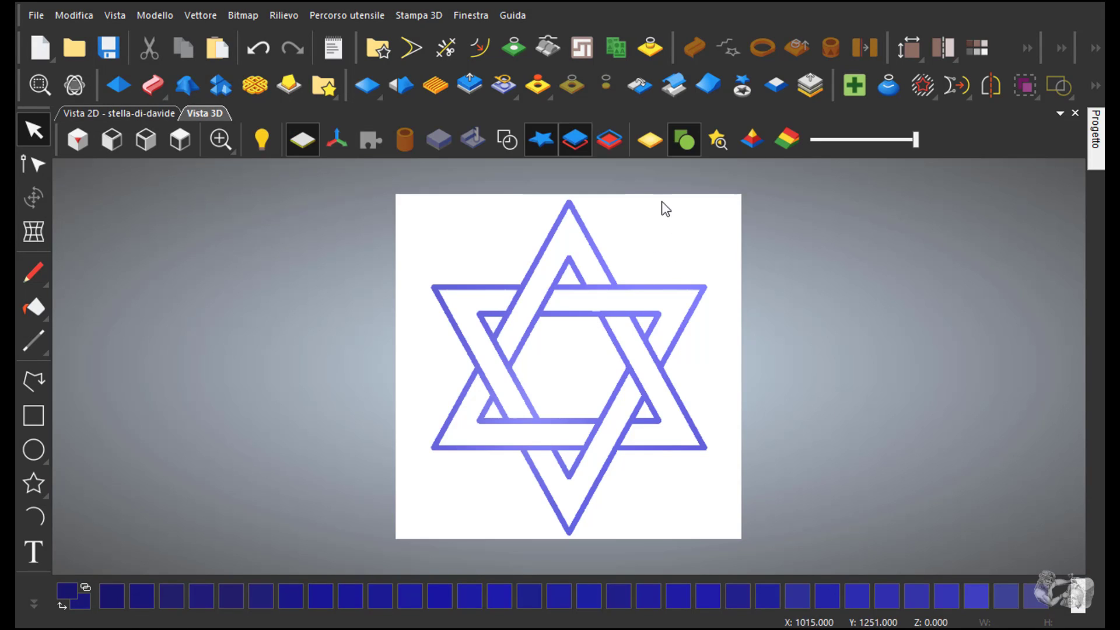
pyautogui.click(653, 146)
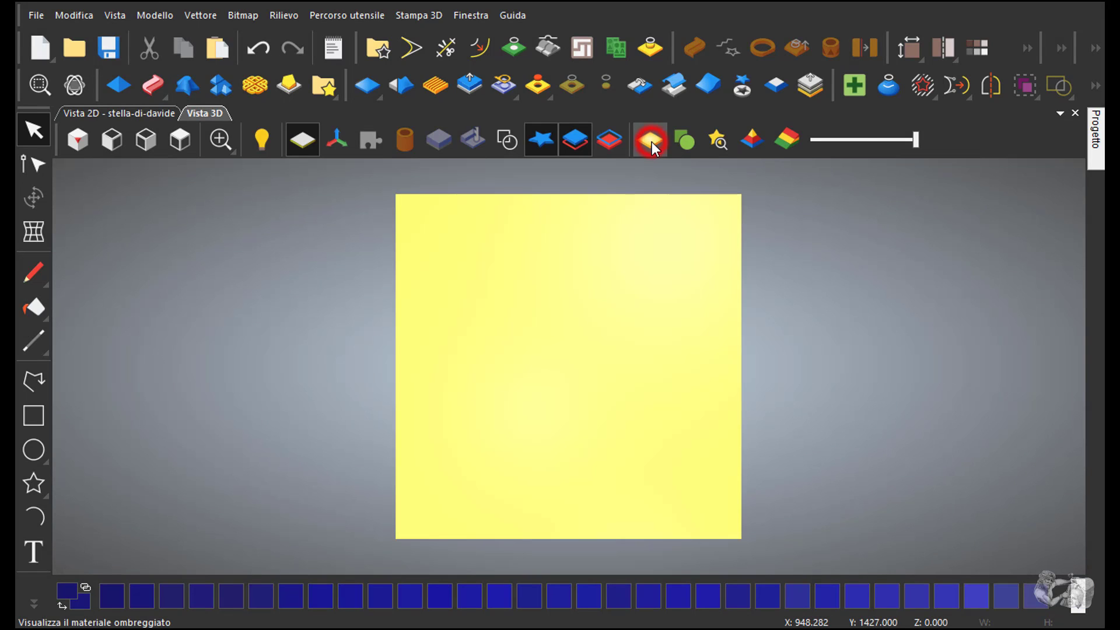
pyautogui.click(136, 113)
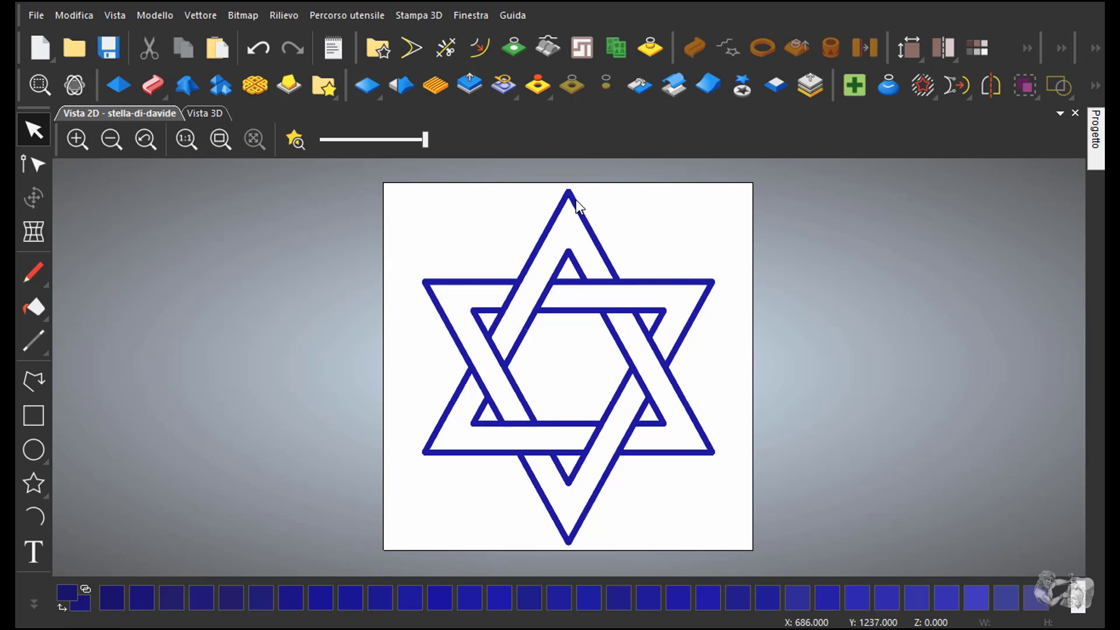
# Zoom into the star and fade the bitmap to pale purple with the fade slider
pyautogui.scroll(2, 578, 207)
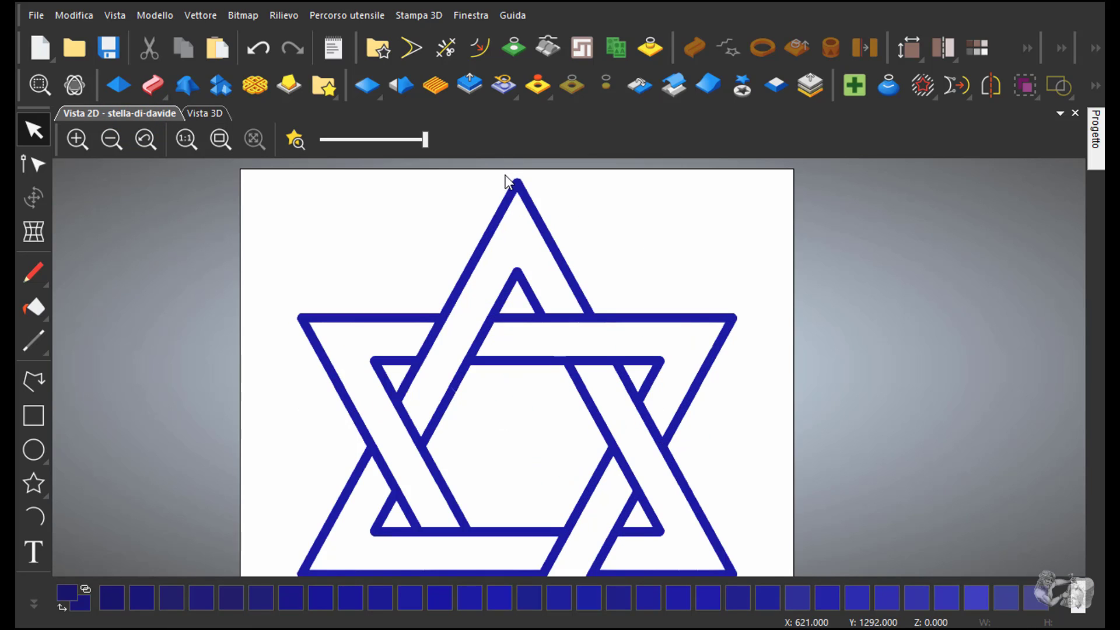
pyautogui.scroll(3, 506, 181)
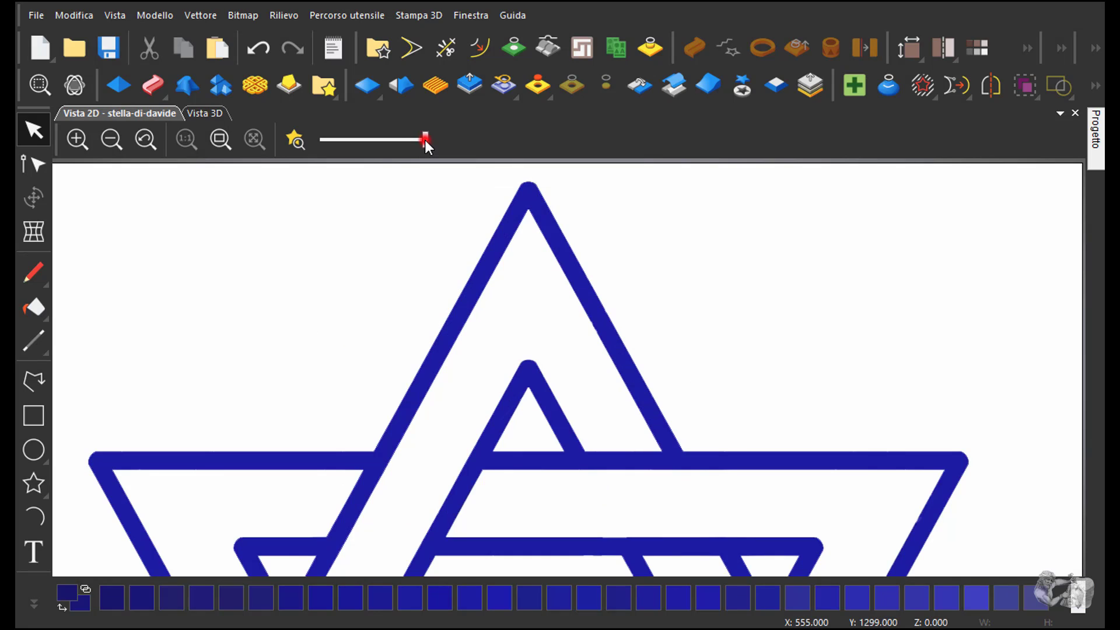
pyautogui.moveTo(424, 140); pyautogui.dragTo(358, 139)
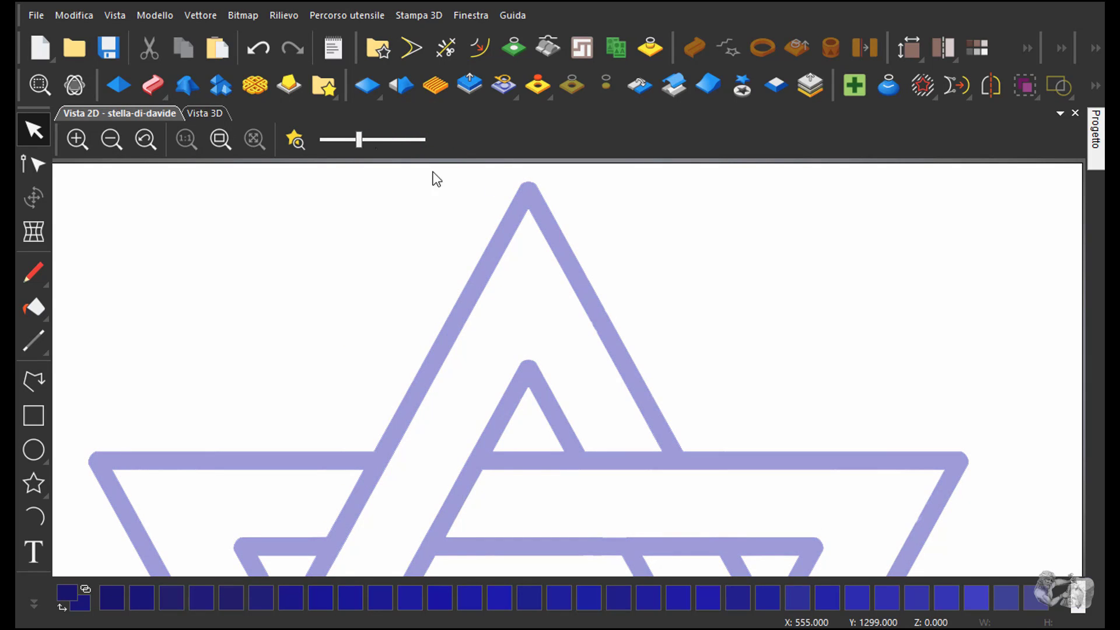
pyautogui.scroll(2, 518, 182)
pyautogui.scroll(2, 502, 185)
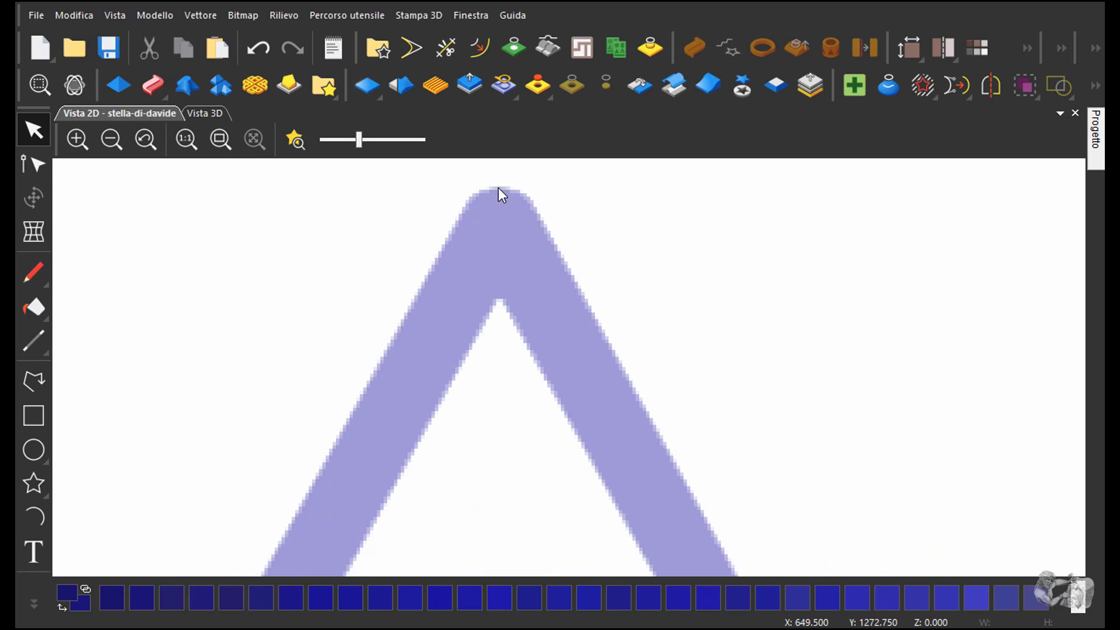
pyautogui.scroll(-2, 491, 195)
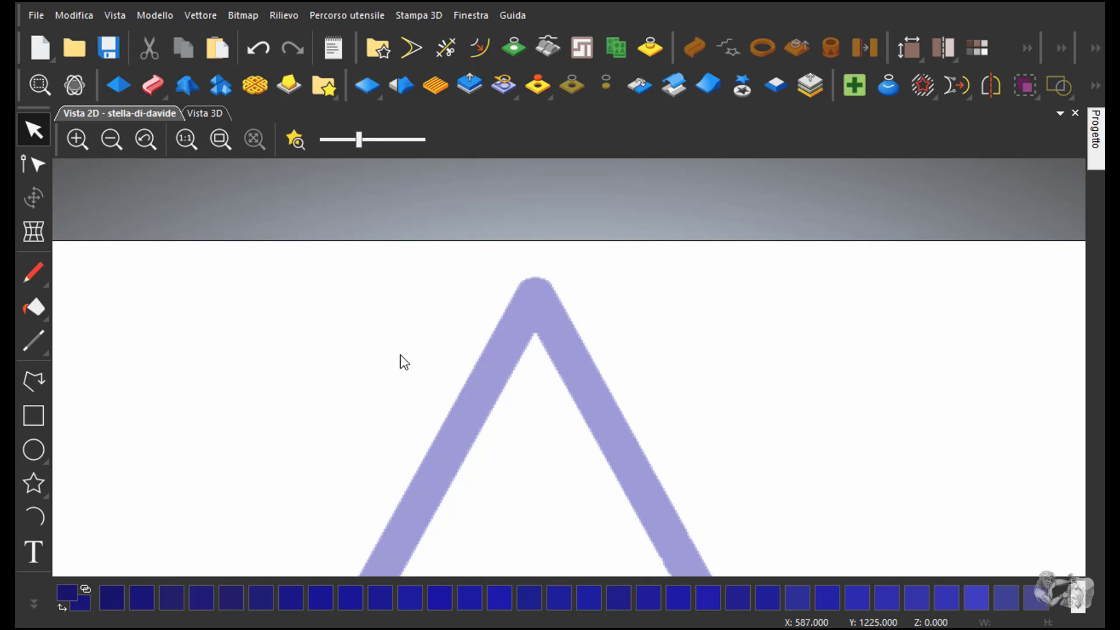
pyautogui.scroll(2, 577, 368)
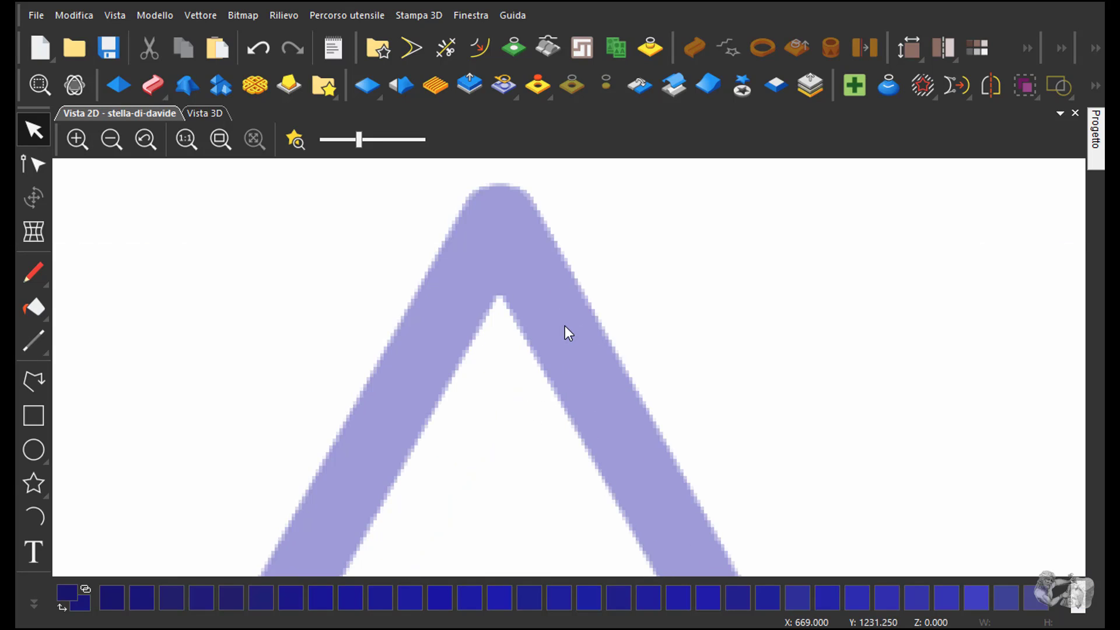
# Draw a polyline from the star's top apex down the outer left edge to the lower-left corner
pyautogui.click(32, 385)
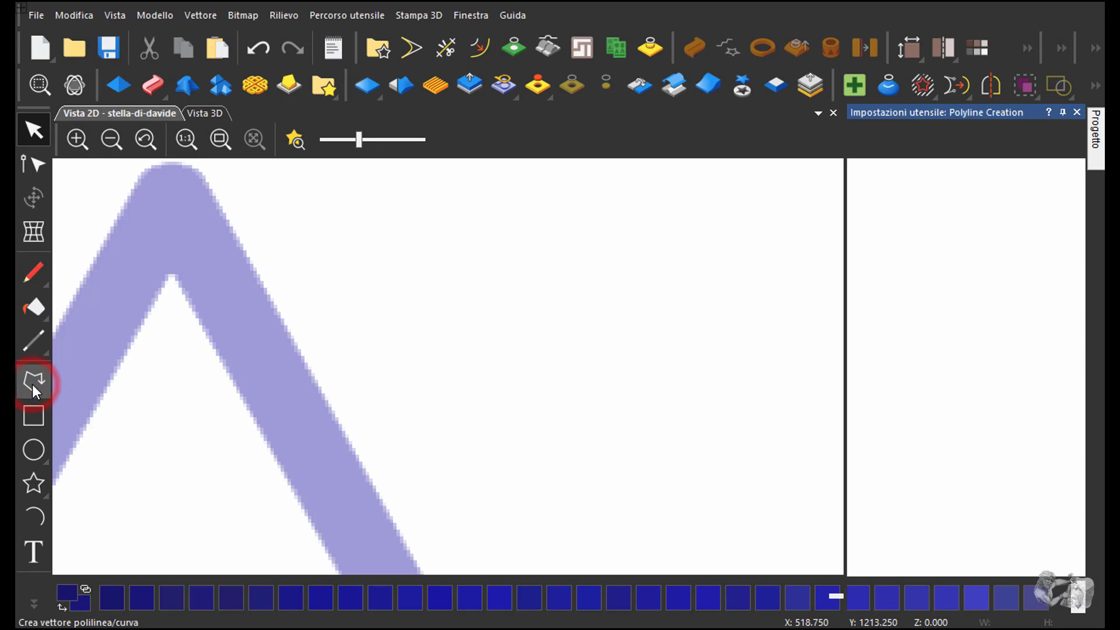
pyautogui.scroll(-2, 428, 387)
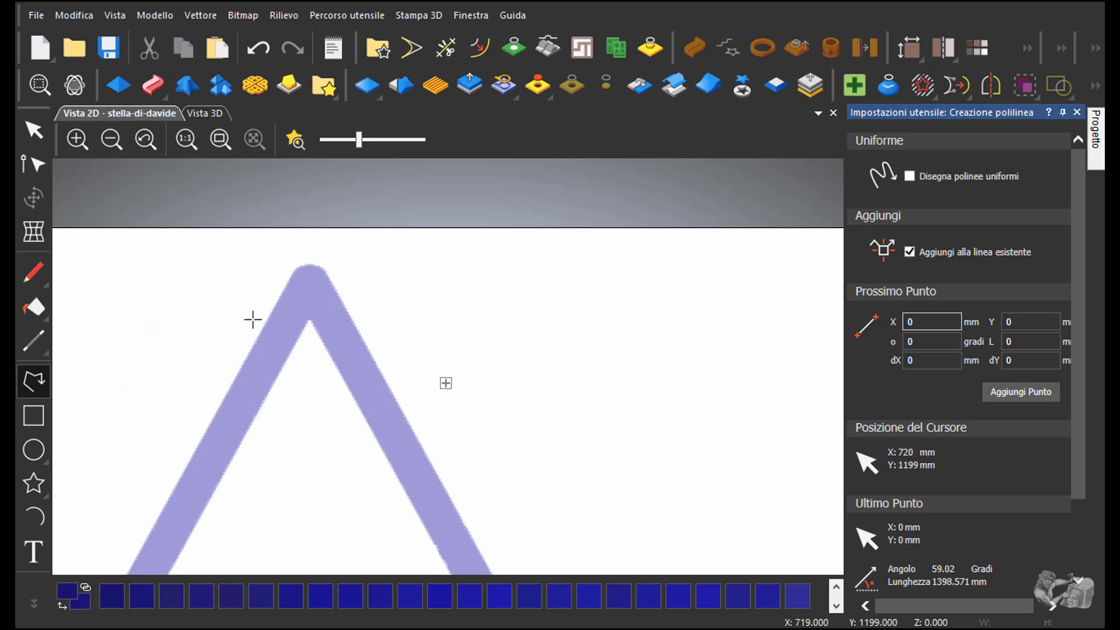
pyautogui.scroll(2, 233, 338)
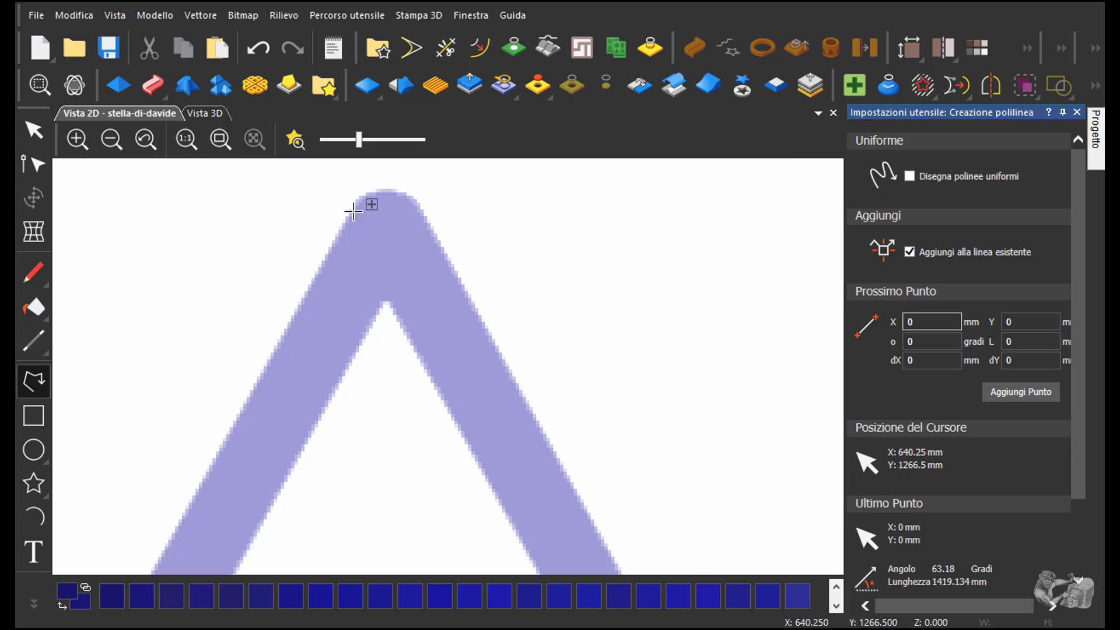
pyautogui.click(353, 211)
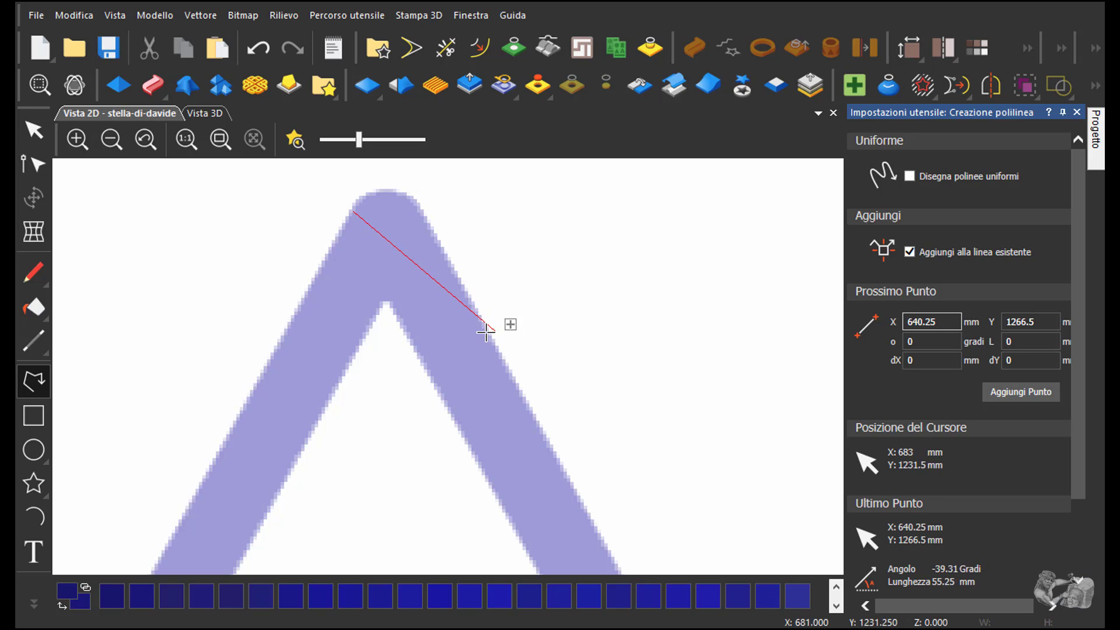
pyautogui.scroll(-3, 478, 324)
pyautogui.scroll(-5, 426, 309)
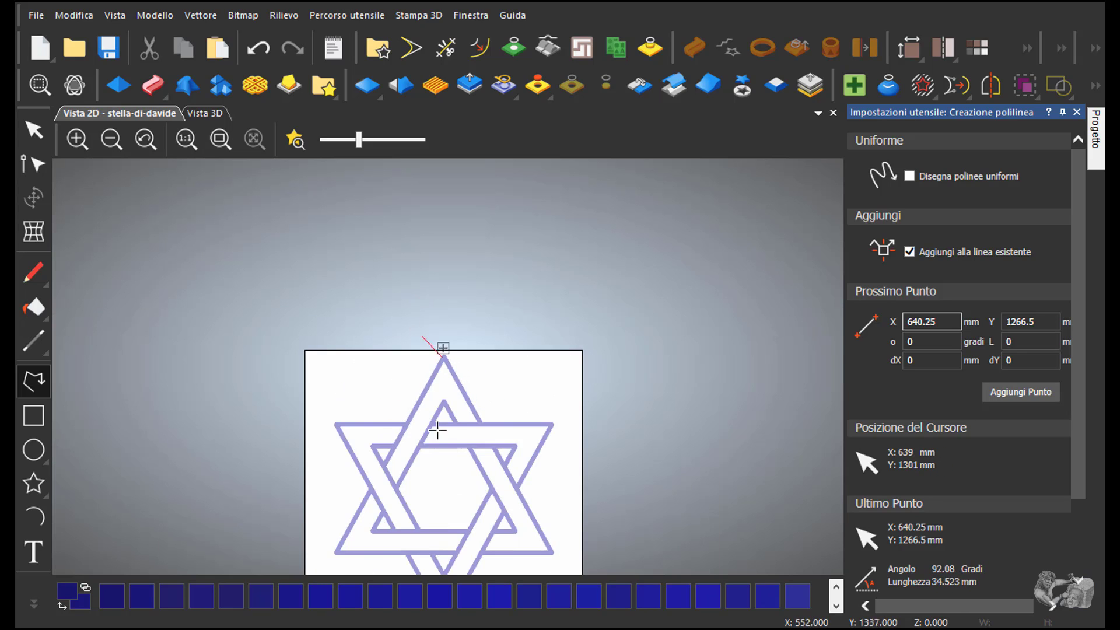
pyautogui.scroll(2, 392, 460)
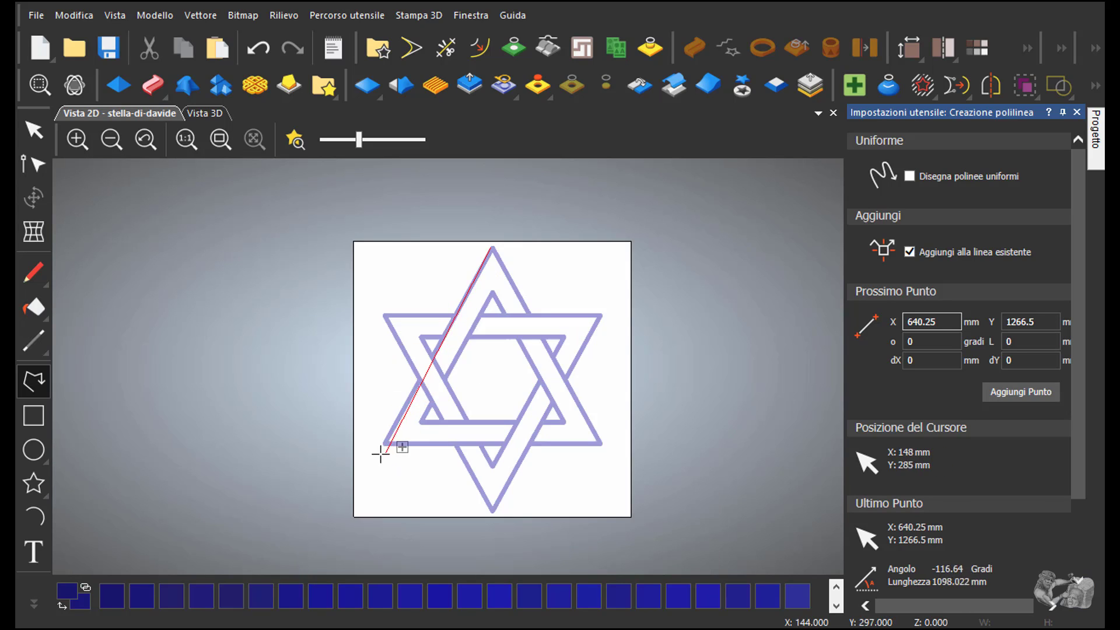
pyautogui.scroll(2, 380, 453)
pyautogui.scroll(2, 399, 438)
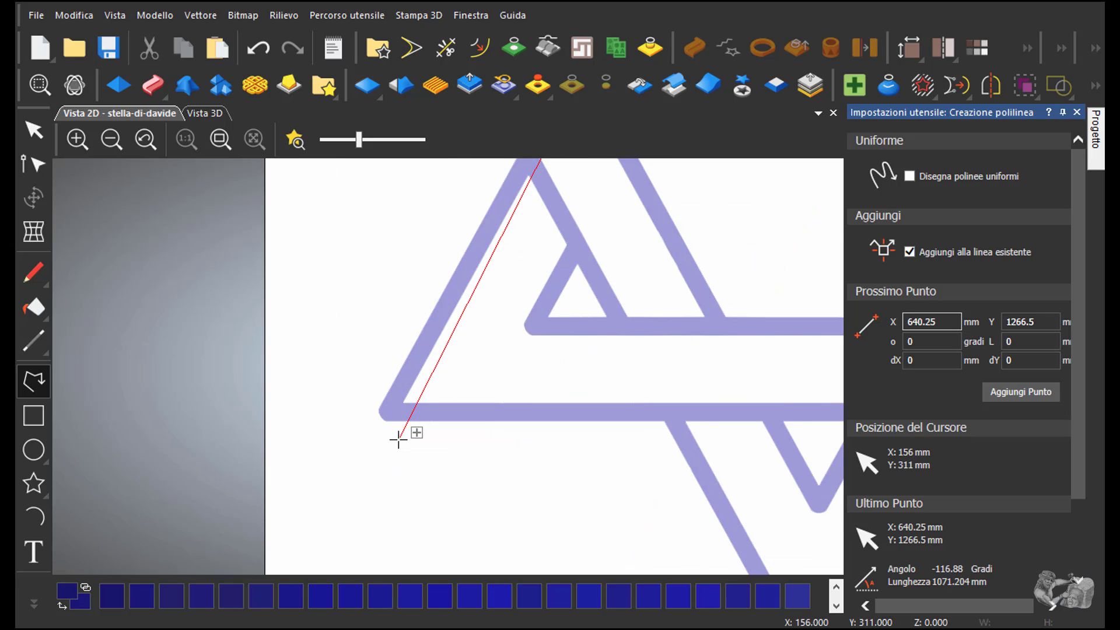
pyautogui.scroll(2, 393, 437)
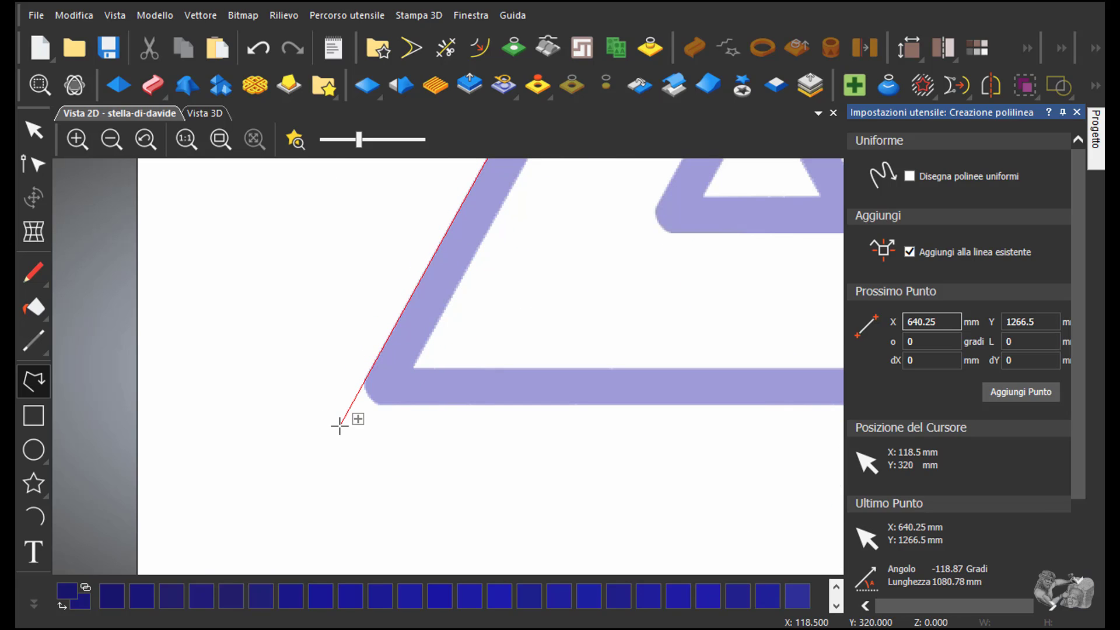
pyautogui.scroll(2, 342, 419)
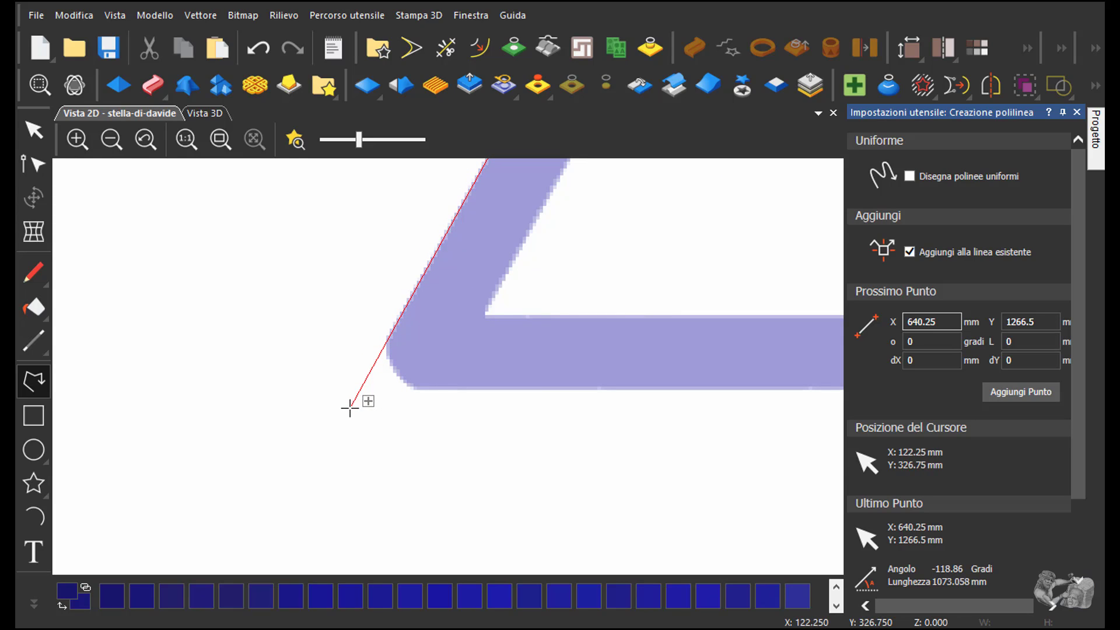
pyautogui.click(350, 408)
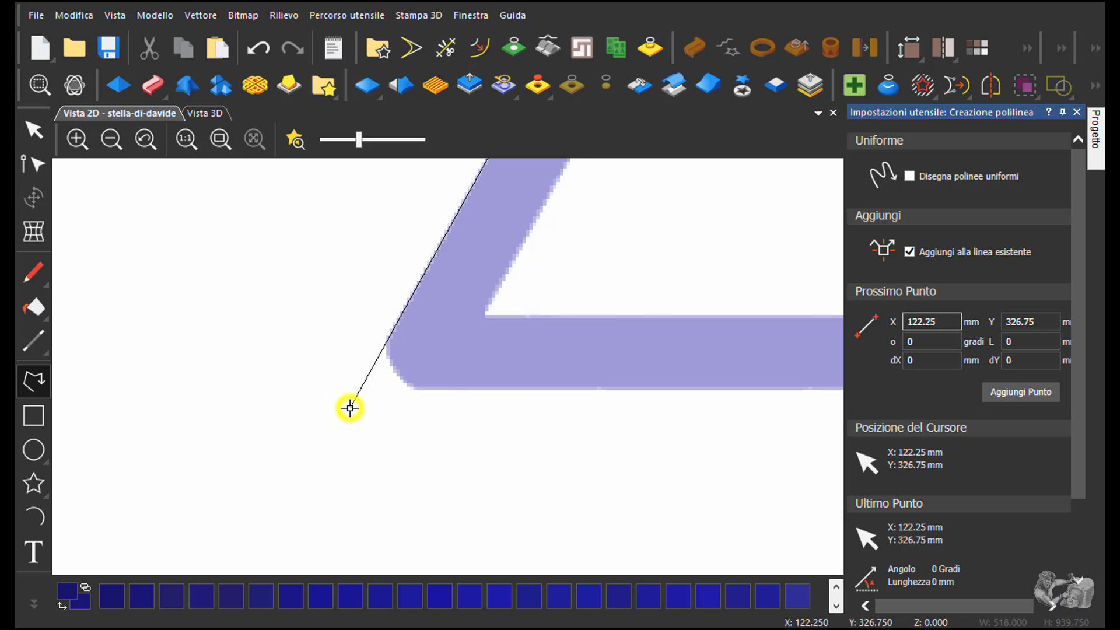
pyautogui.rightClick(350, 408)
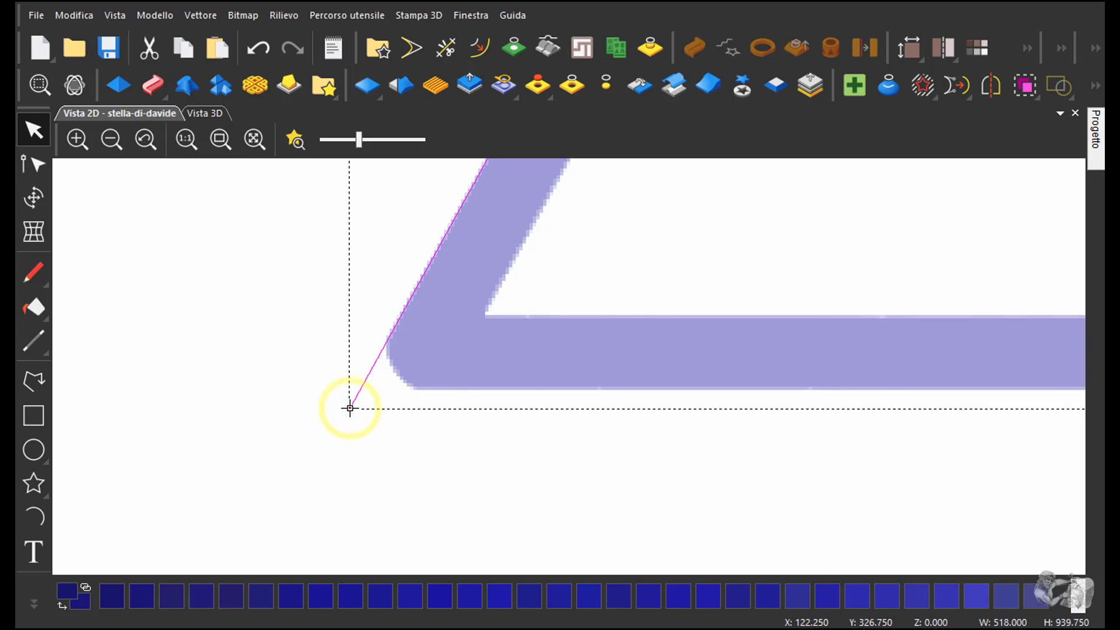
pyautogui.click(511, 468)
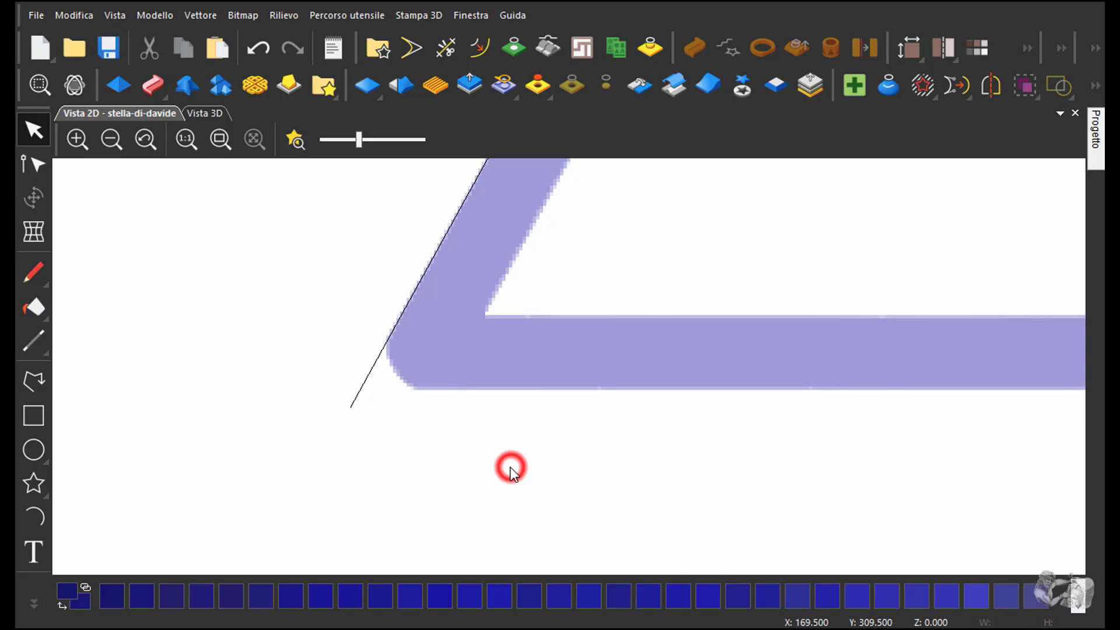
# Draw a horizontal polyline from the lower-left star corner past the lower-right corner
pyautogui.click(34, 383)
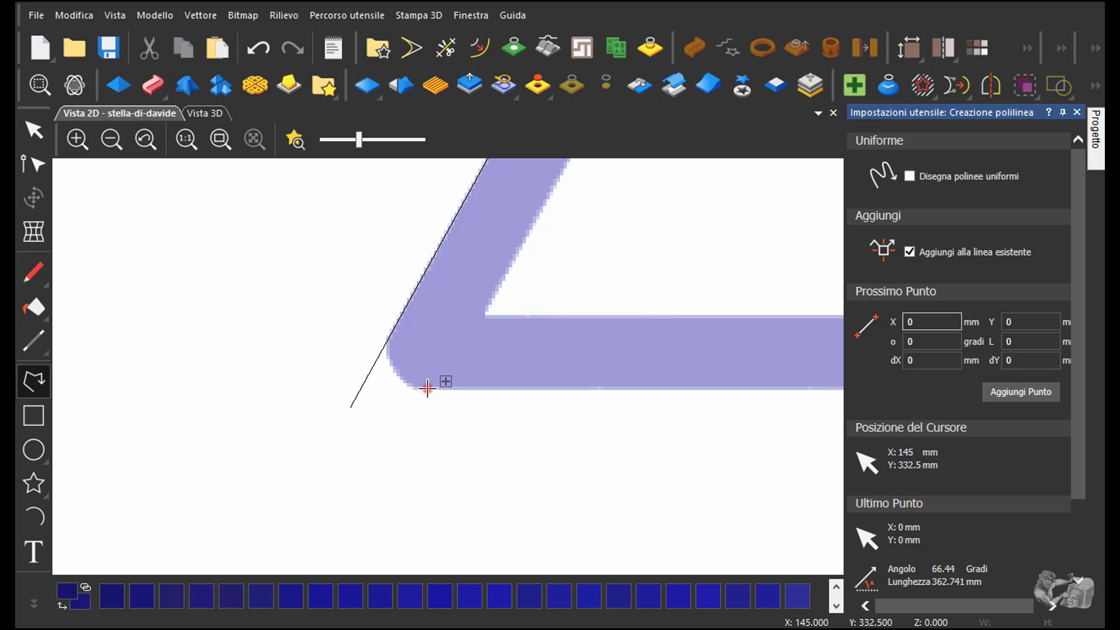
pyautogui.click(427, 389)
pyautogui.scroll(-2, 267, 422)
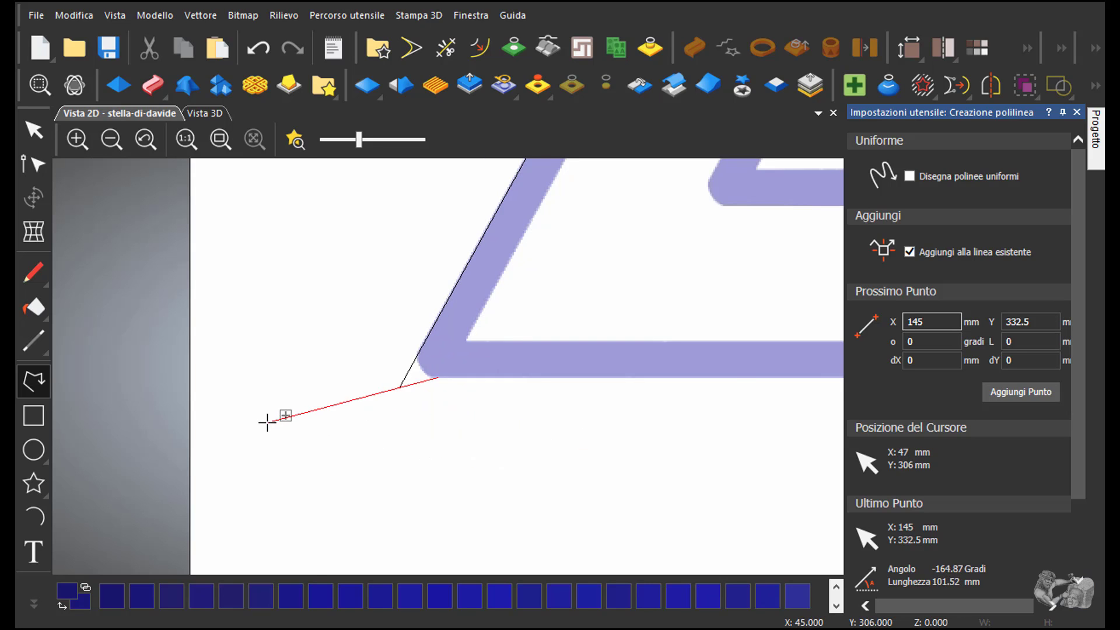
pyautogui.scroll(-2, 267, 422)
pyautogui.scroll(-2, 267, 422)
pyautogui.scroll(-2, 267, 421)
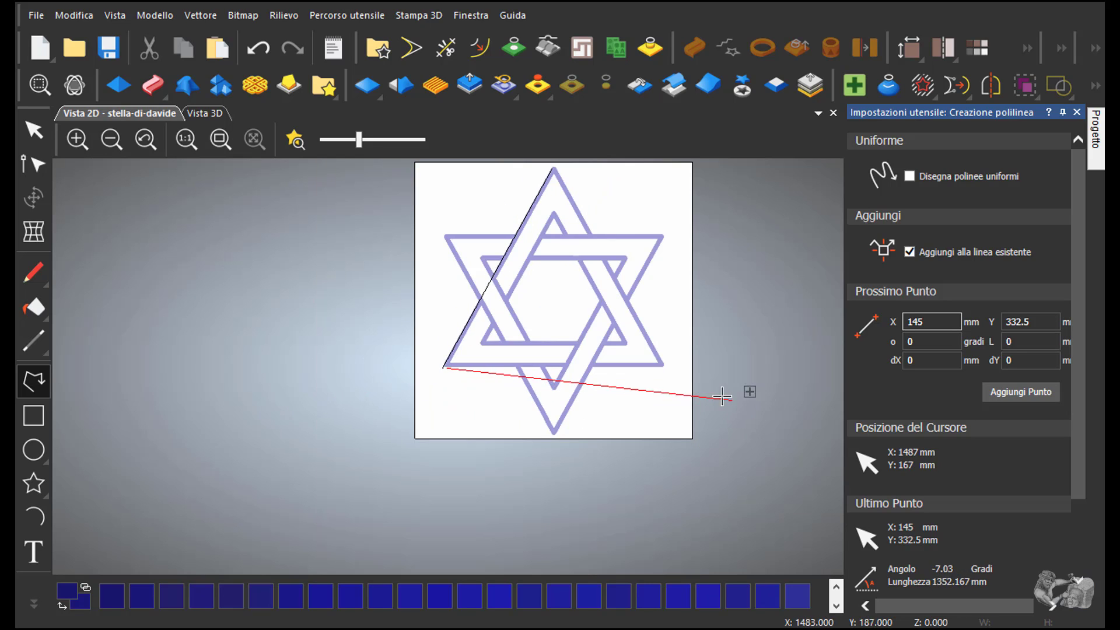
pyautogui.scroll(2, 700, 388)
pyautogui.scroll(2, 671, 380)
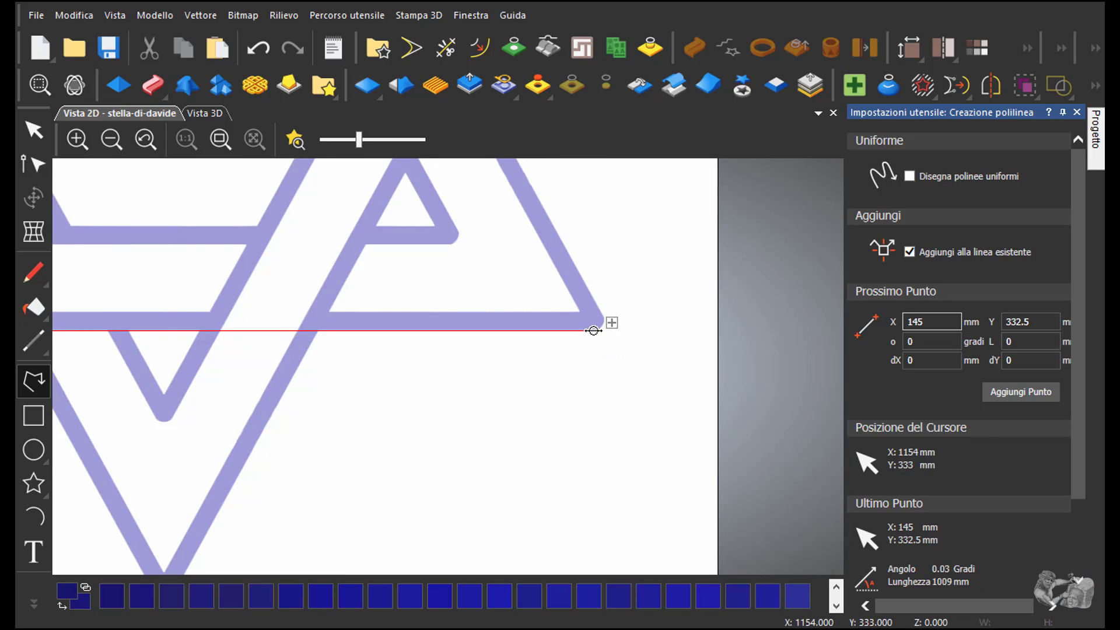
pyautogui.scroll(2, 598, 328)
pyautogui.scroll(2, 612, 330)
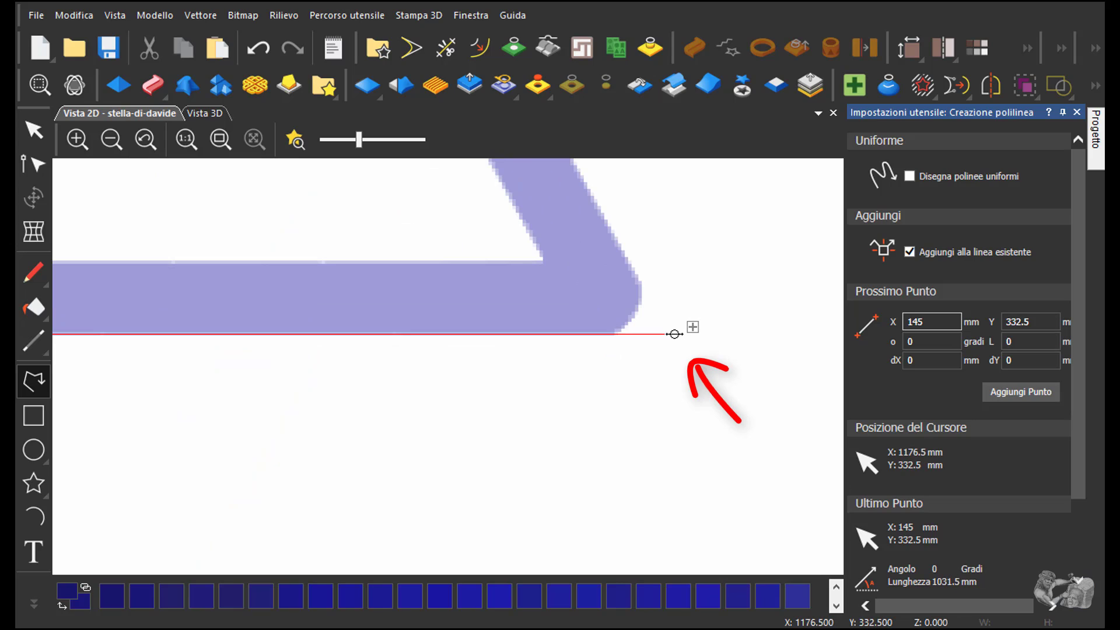
pyautogui.click(675, 334)
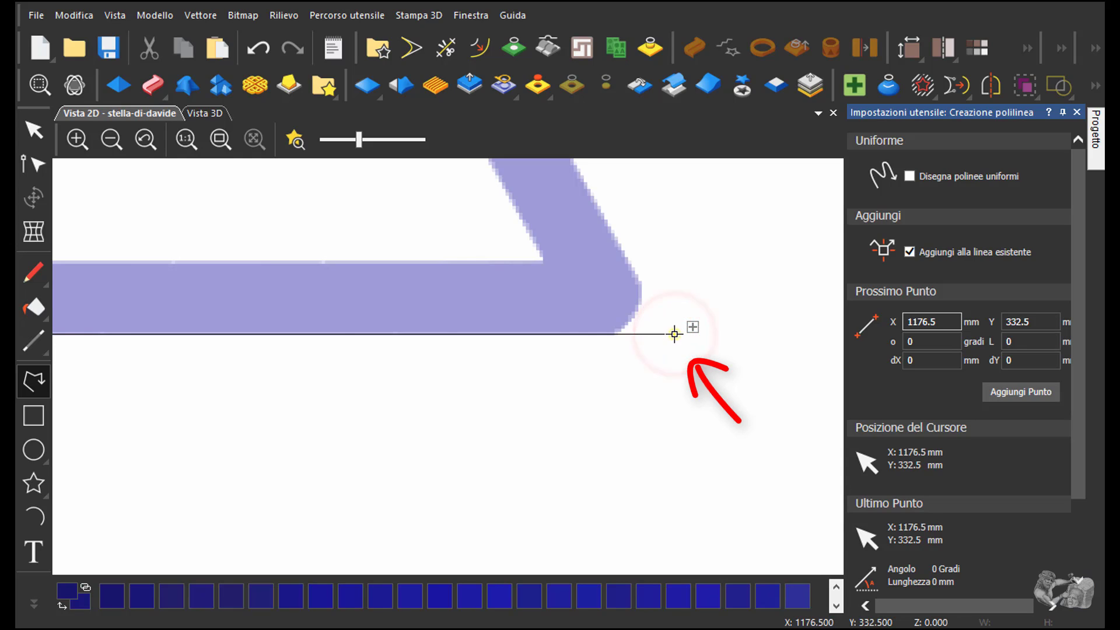
pyautogui.rightClick(674, 333)
pyautogui.rightClick(665, 382)
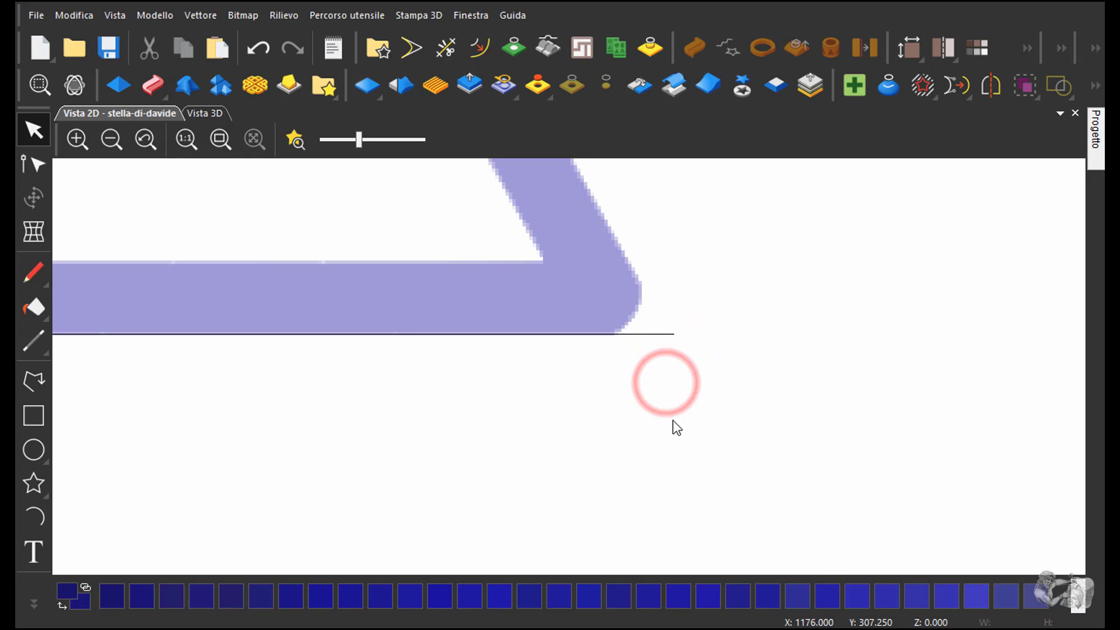
pyautogui.scroll(-1, 670, 420)
pyautogui.scroll(1, 601, 316)
pyautogui.scroll(1, 603, 322)
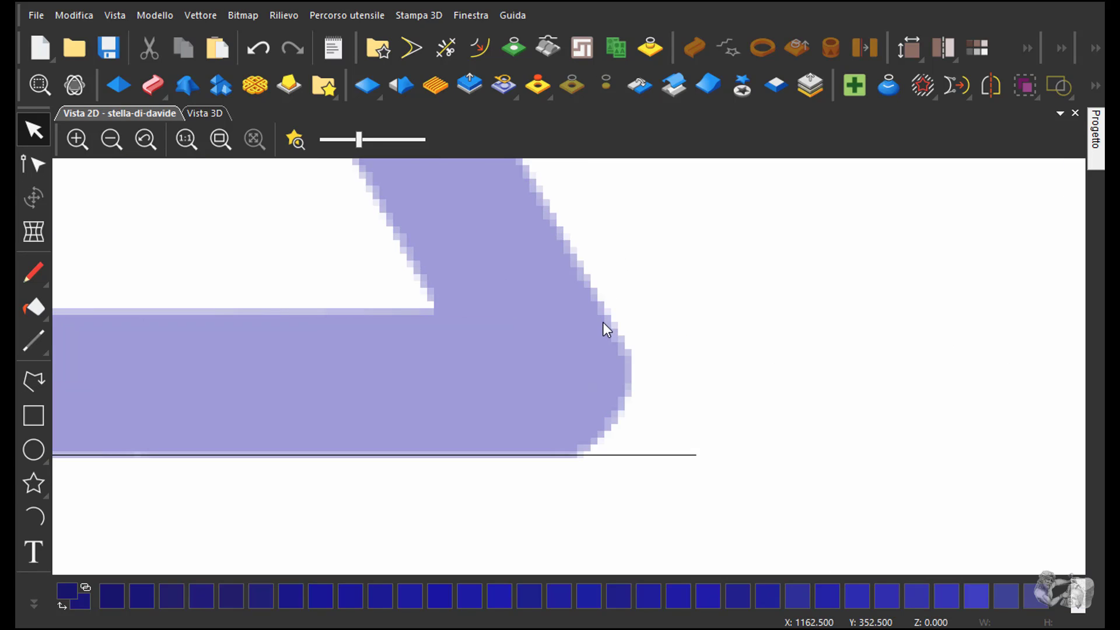
pyautogui.scroll(-1, 604, 326)
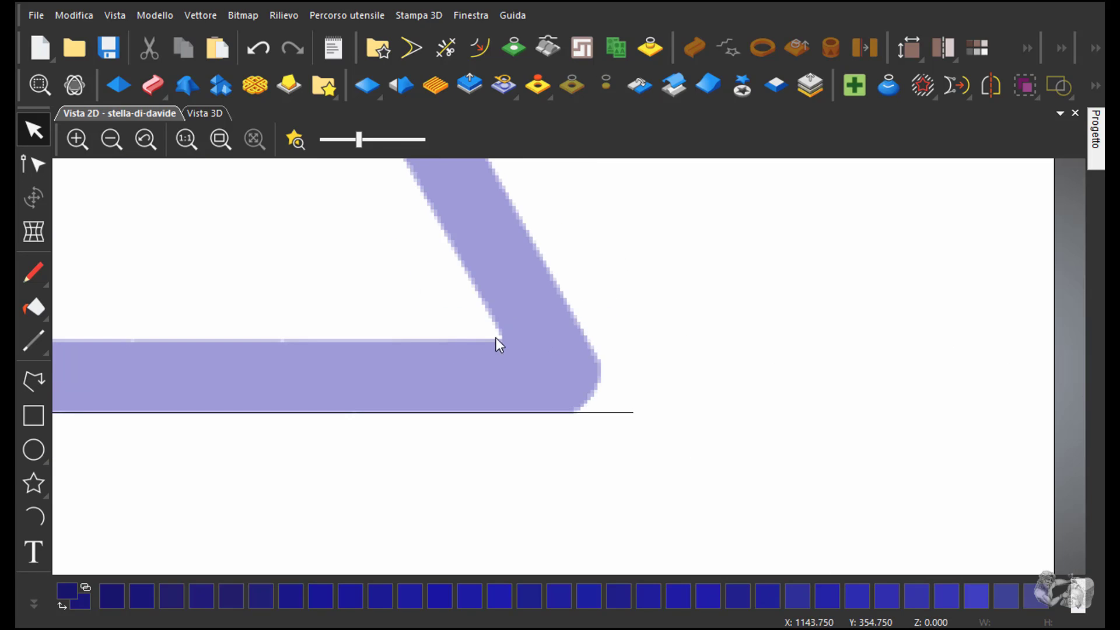
# Trace a short line up the outer right edge from the band's lower-right corner
pyautogui.click(34, 380)
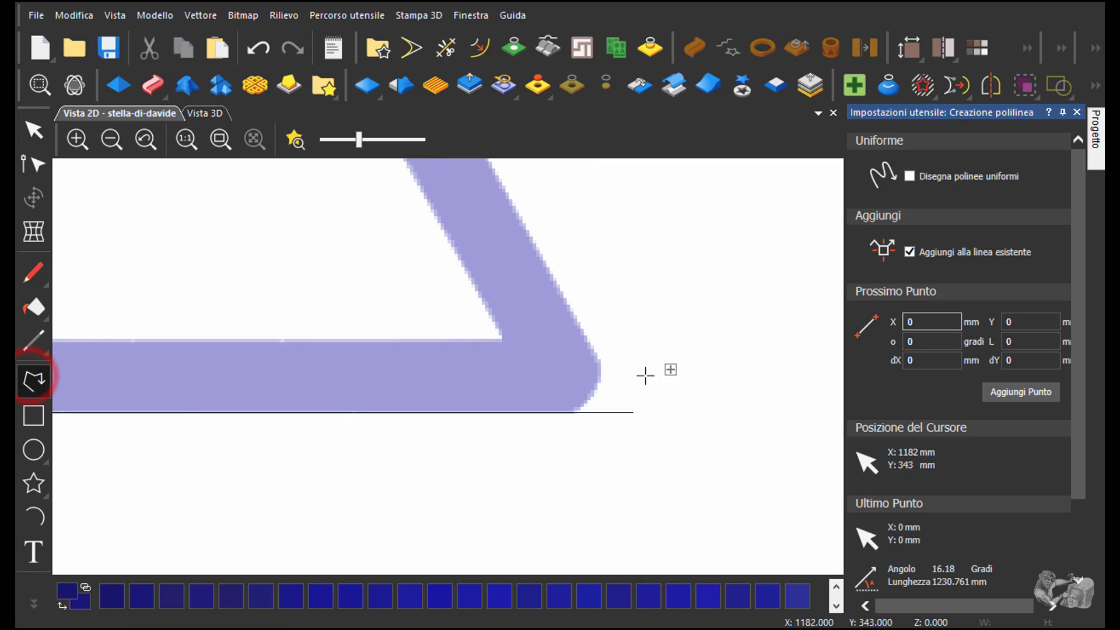
pyautogui.click(598, 362)
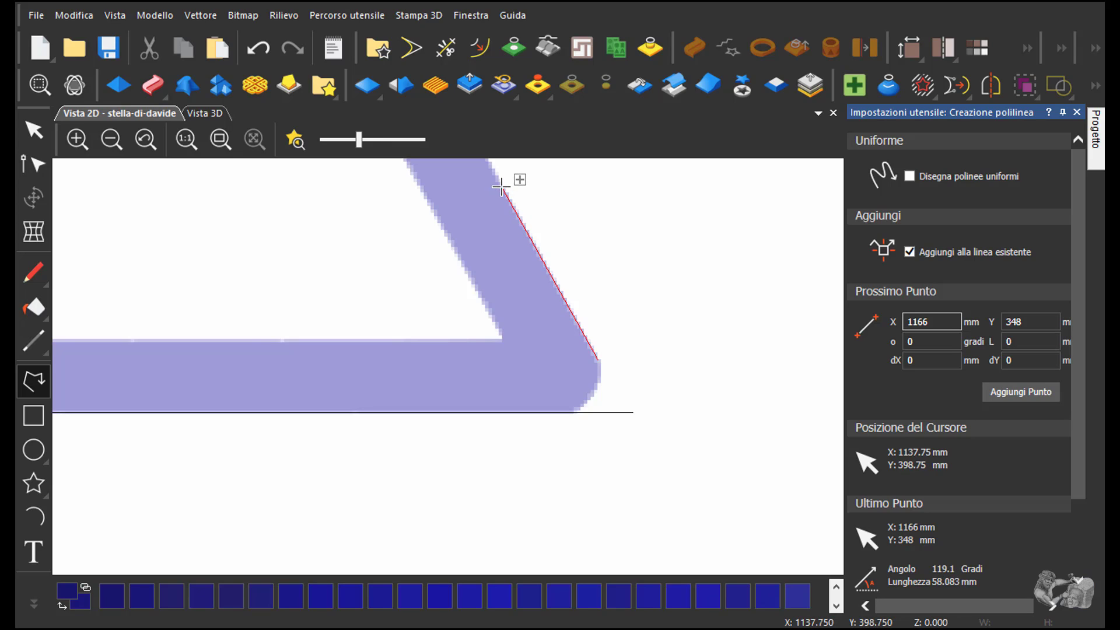
pyautogui.click(501, 187)
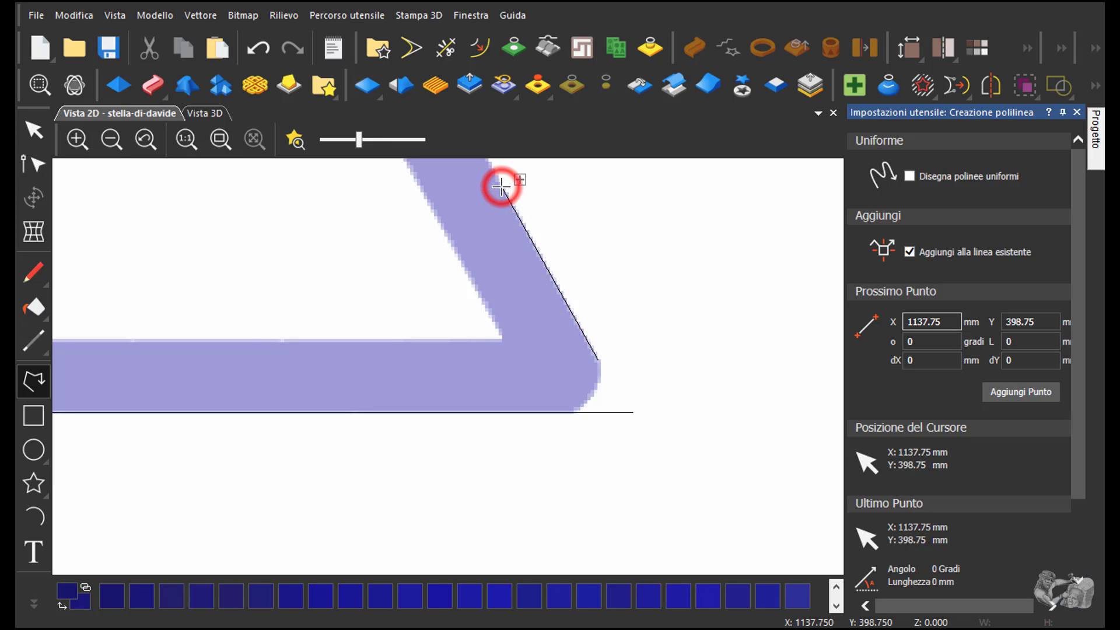
pyautogui.rightClick(519, 224)
pyautogui.scroll(-2, 621, 420)
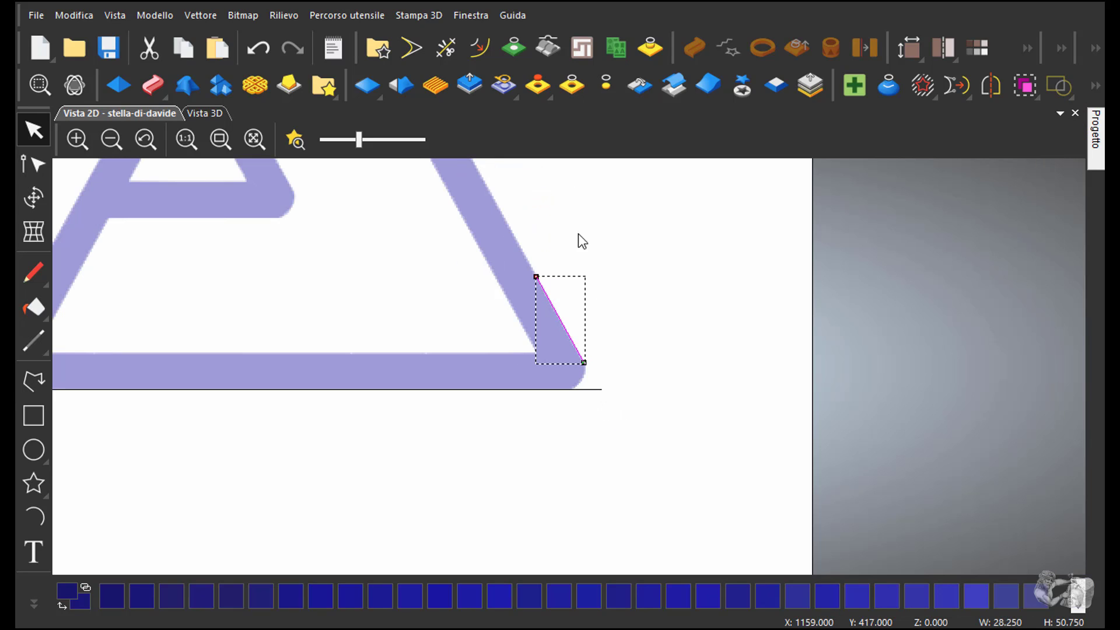
pyautogui.scroll(-2, 532, 341)
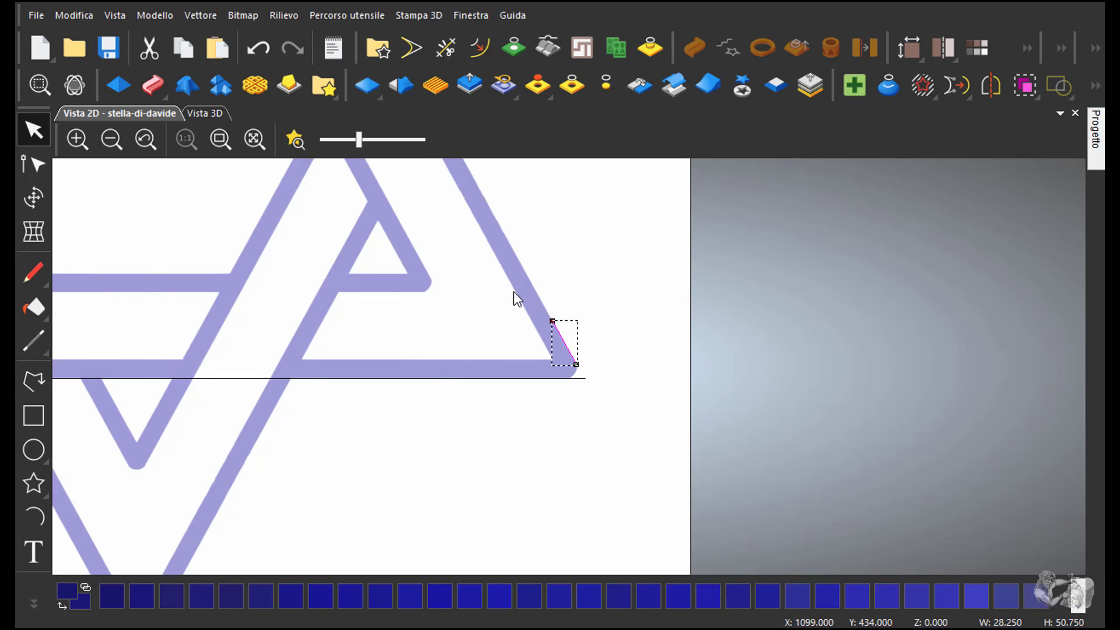
# Extend the outline from its last point up the outer right edge to the top apex
pyautogui.click(32, 383)
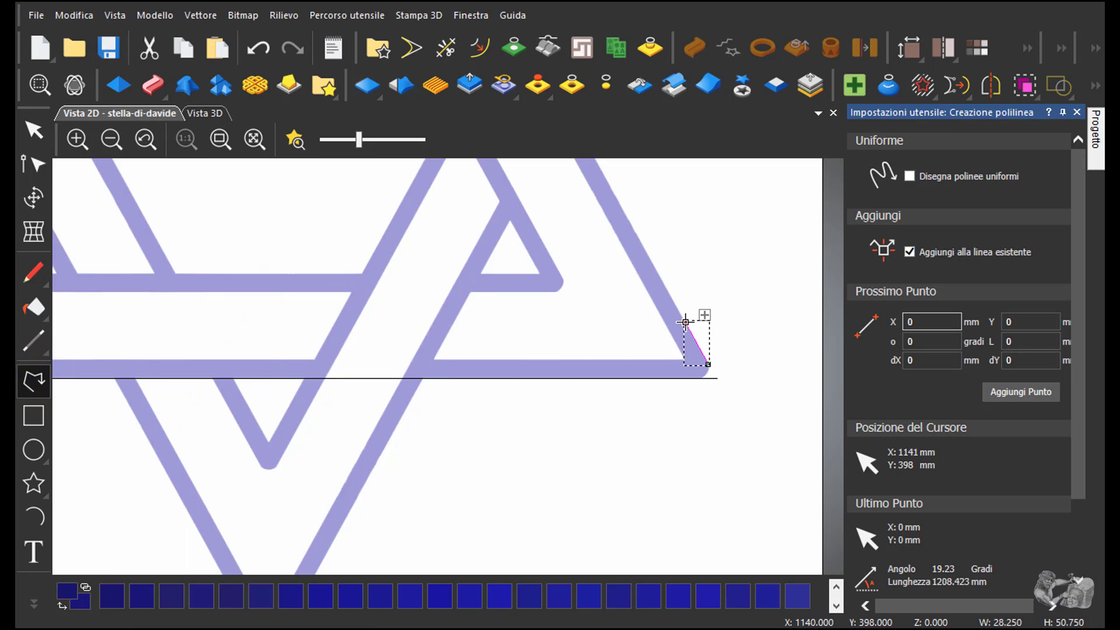
pyautogui.click(685, 322)
pyautogui.scroll(-5, 621, 349)
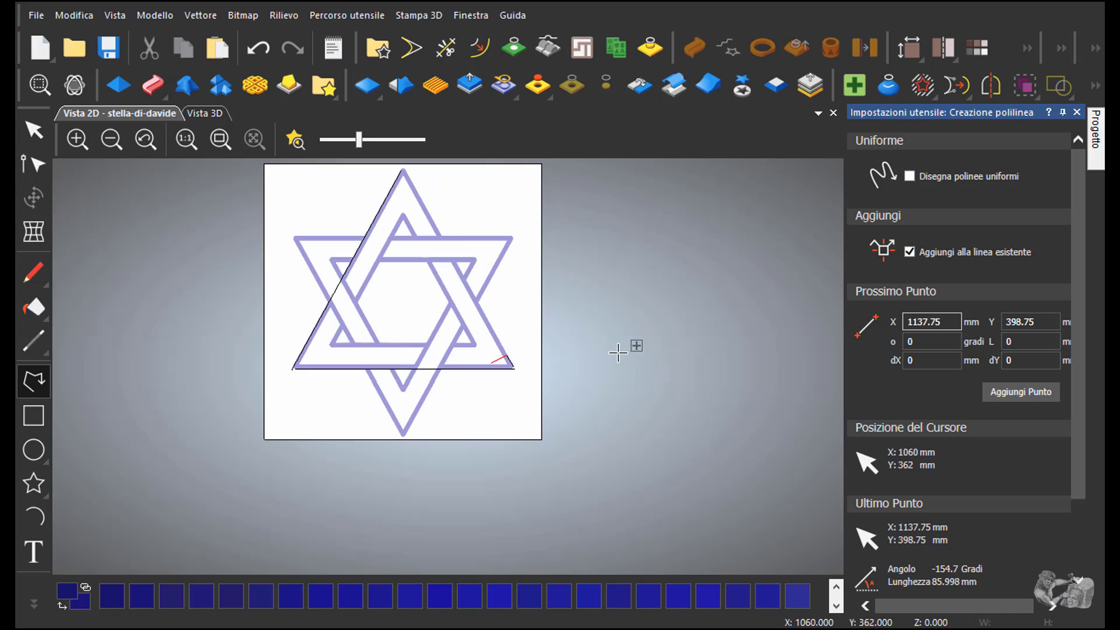
pyautogui.scroll(-3, 435, 233)
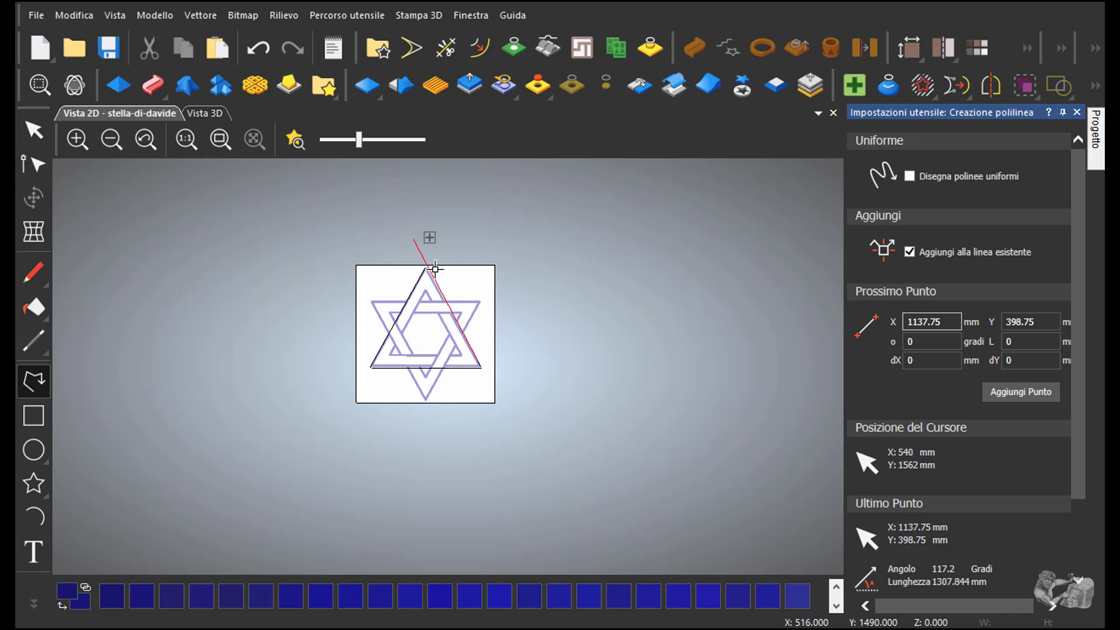
pyautogui.scroll(6, 406, 273)
pyautogui.scroll(2, 403, 279)
pyautogui.scroll(2, 408, 265)
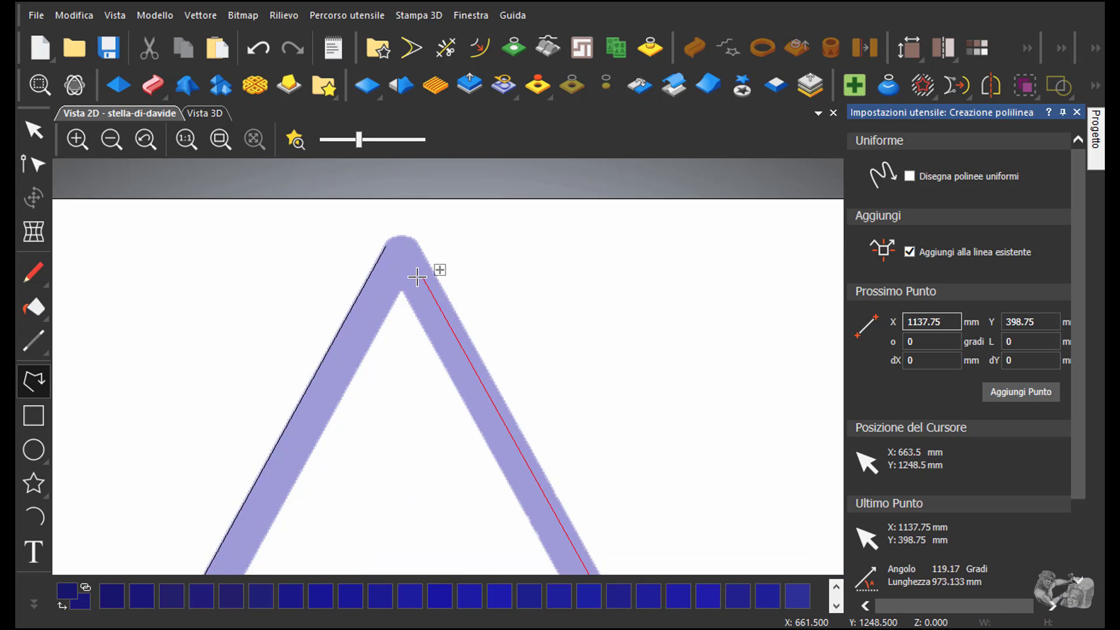
pyautogui.scroll(2, 410, 267)
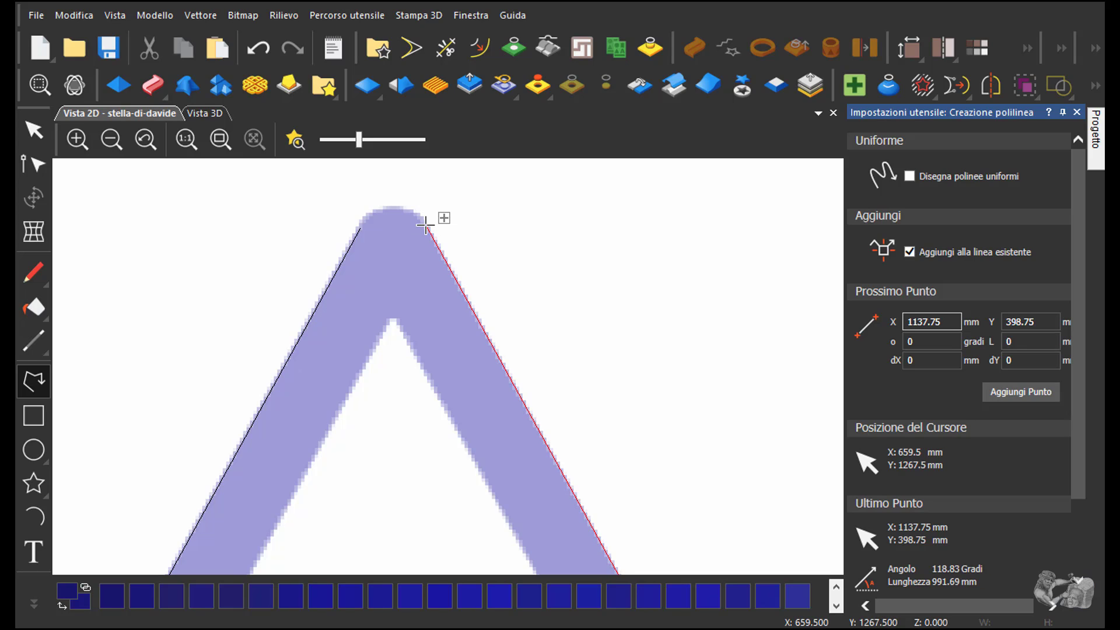
pyautogui.click(426, 227)
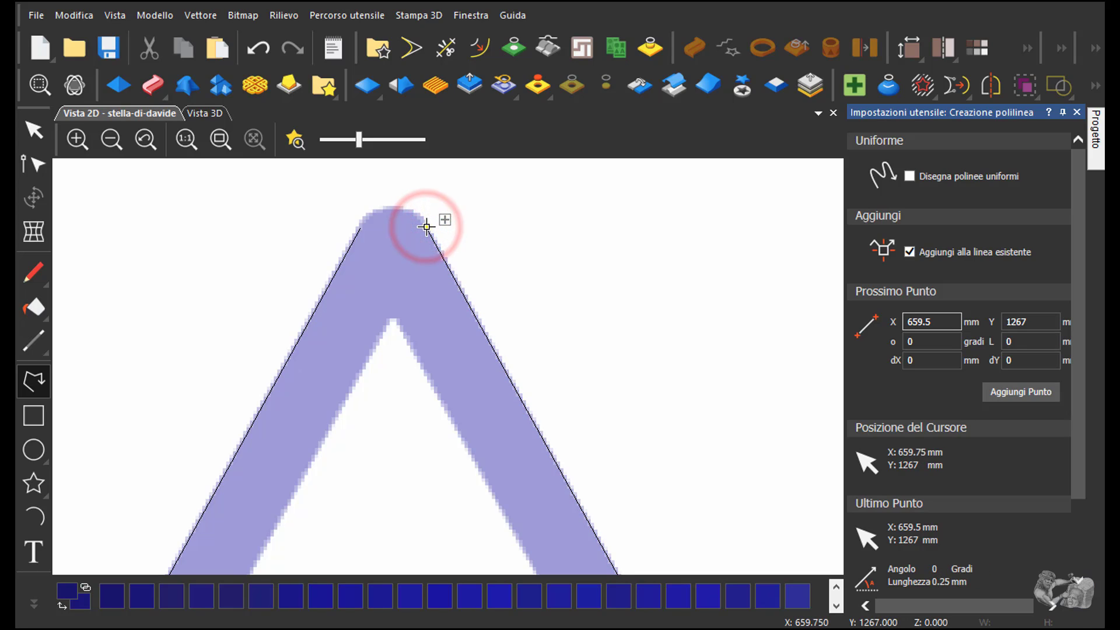
pyautogui.rightClick(426, 227)
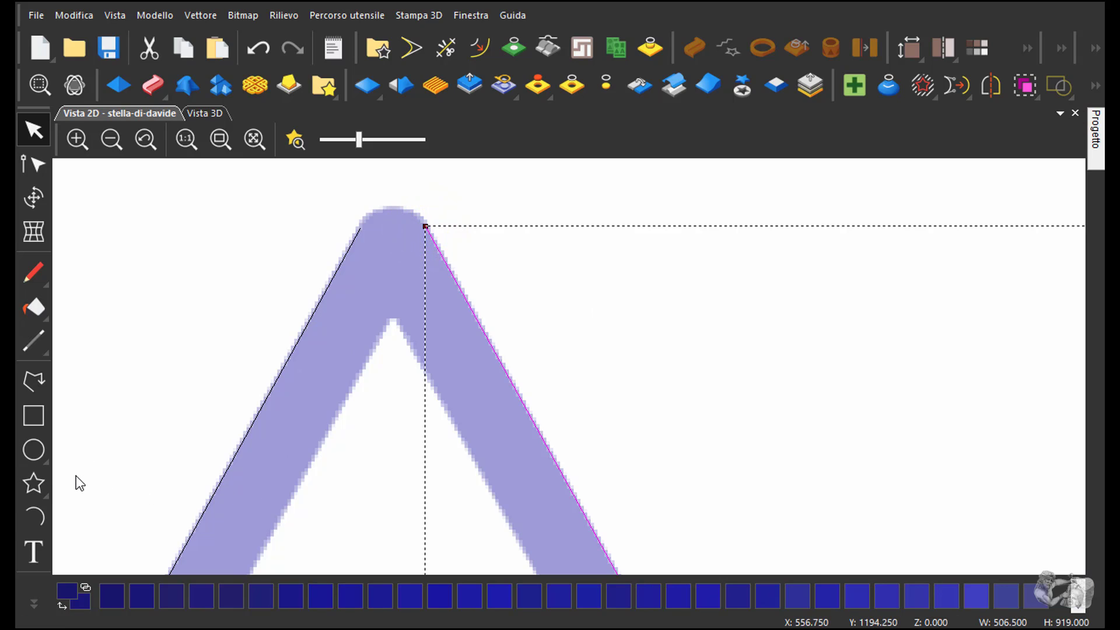
# Draw two small arcs over the top apex, joining the right and left outer edges
pyautogui.click(34, 517)
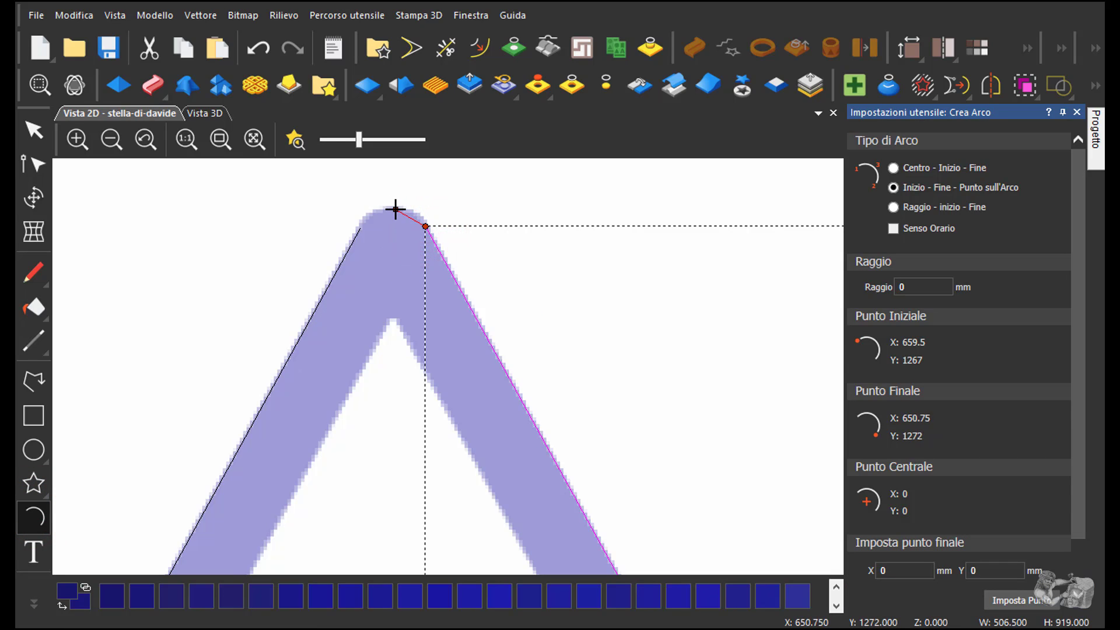
pyautogui.click(396, 209)
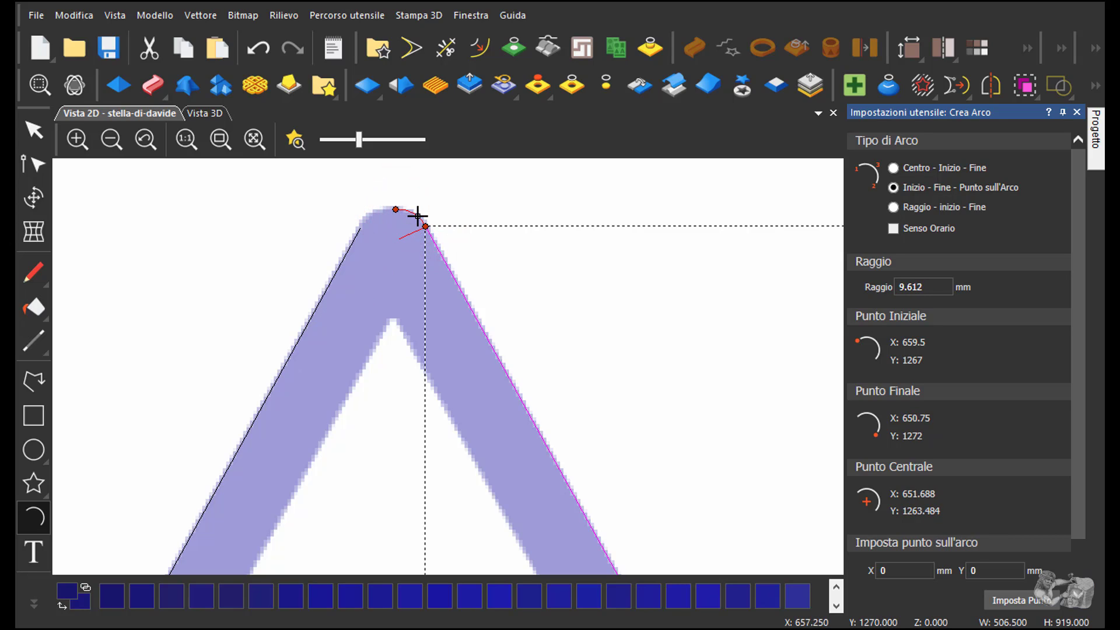
pyautogui.click(416, 217)
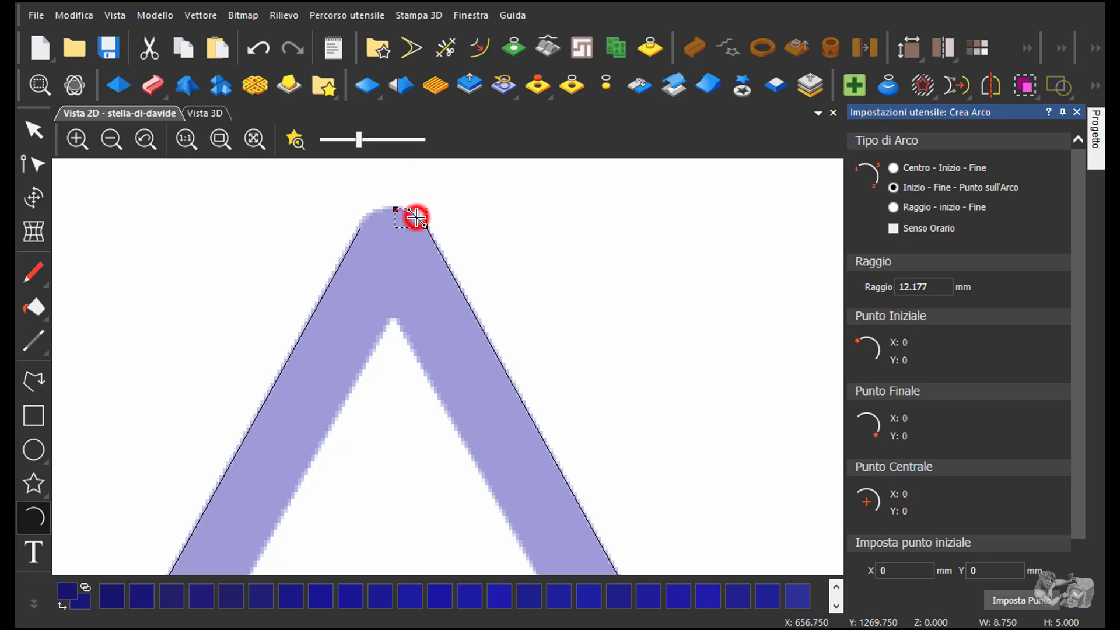
pyautogui.click(395, 209)
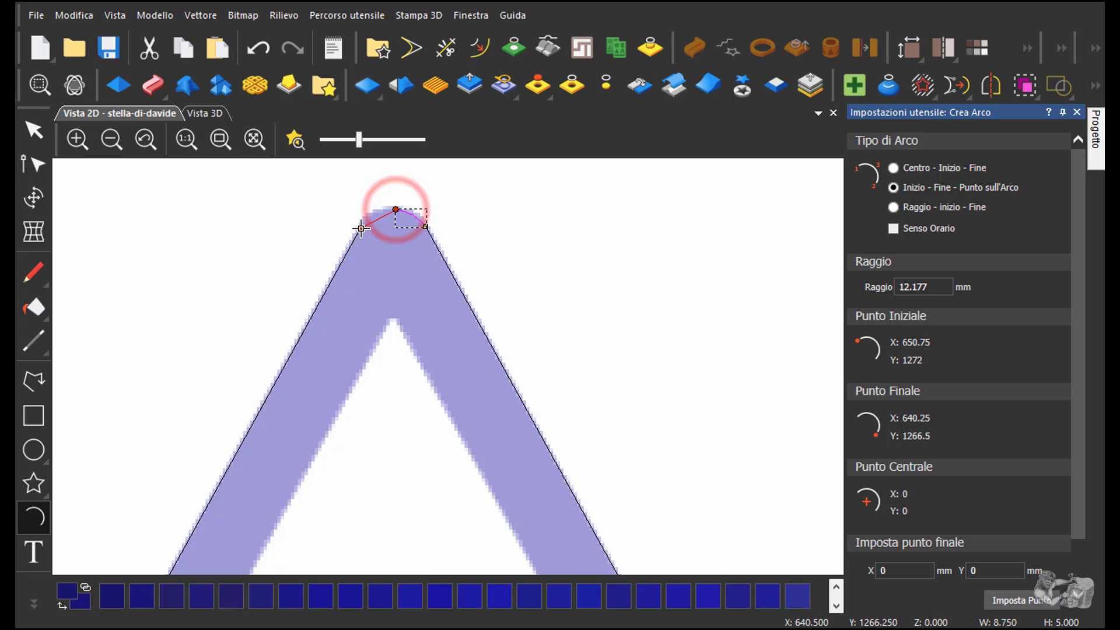
pyautogui.click(359, 228)
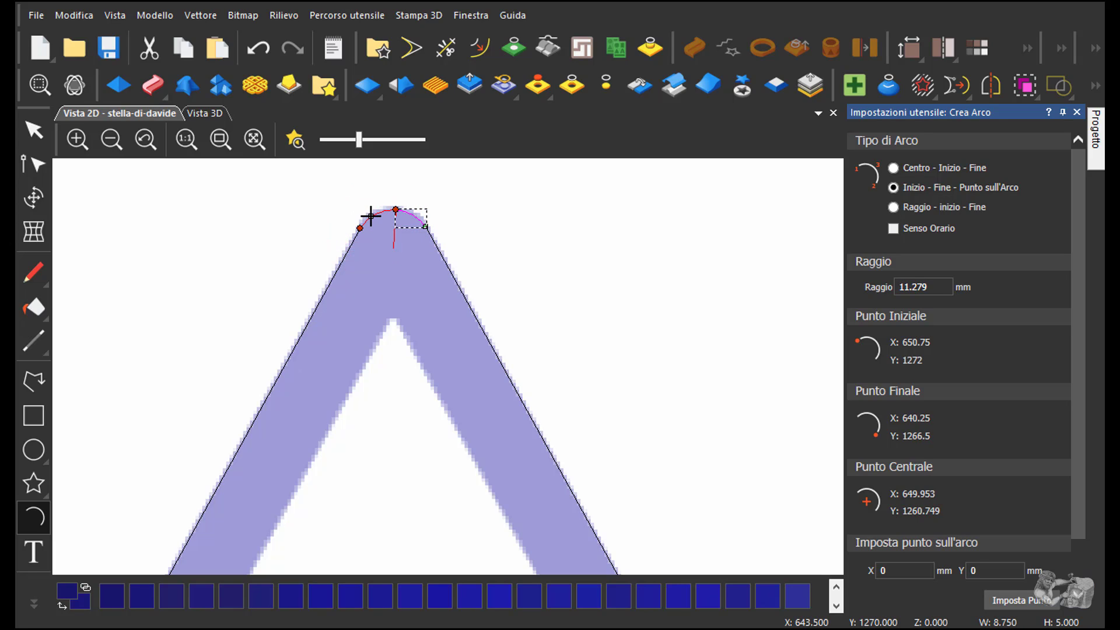
pyautogui.click(371, 216)
pyautogui.rightClick(370, 217)
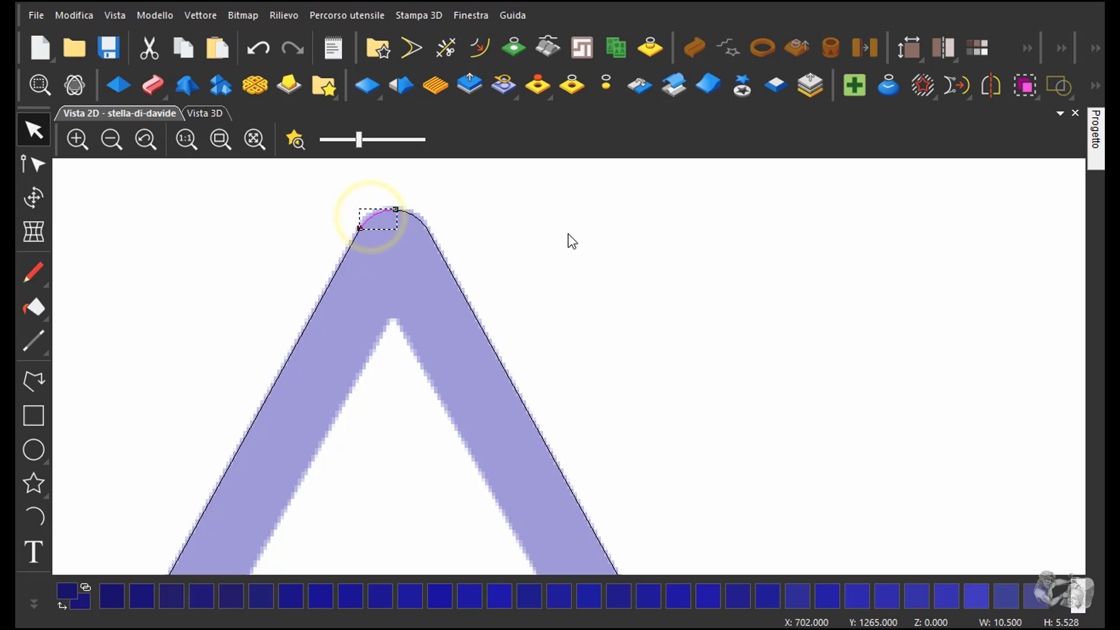
pyautogui.rightClick(562, 232)
# Draw a first arc from the bottom line's left end partway round the lower-left corner
pyautogui.scroll(-2, 360, 273)
pyautogui.scroll(-2, 356, 273)
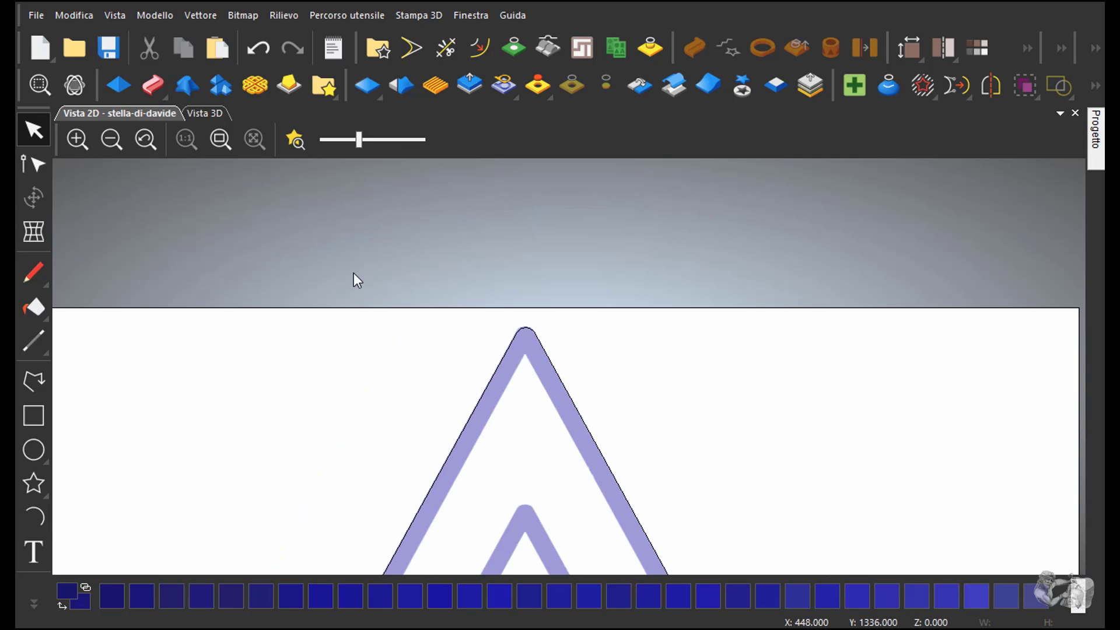
pyautogui.scroll(-2, 354, 273)
pyautogui.scroll(-2, 348, 271)
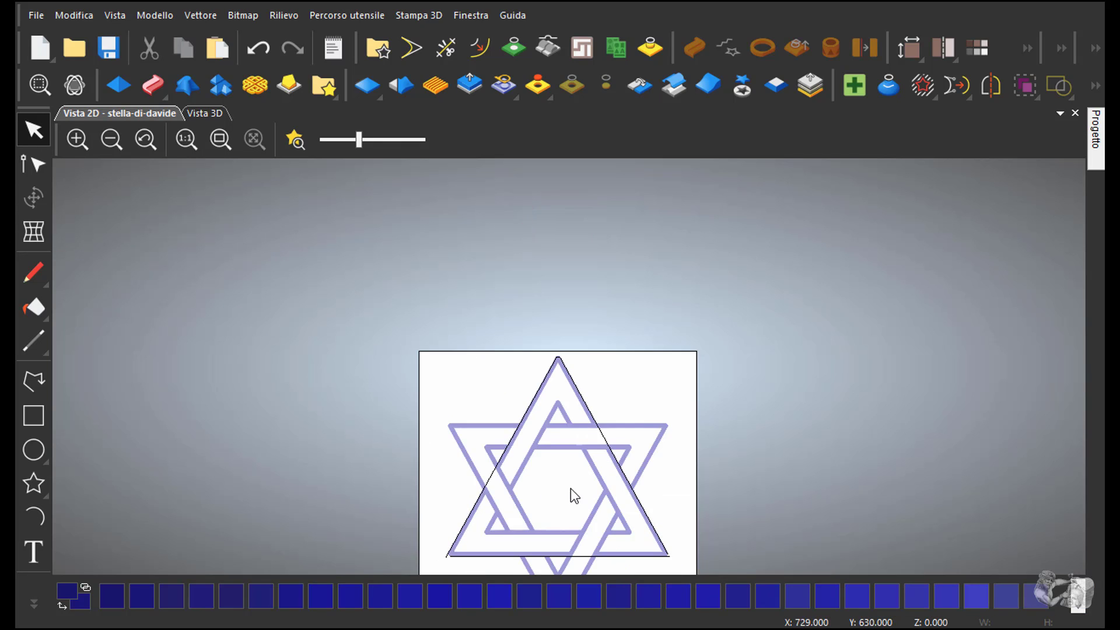
pyautogui.scroll(-2, 563, 484)
pyautogui.scroll(4, 544, 482)
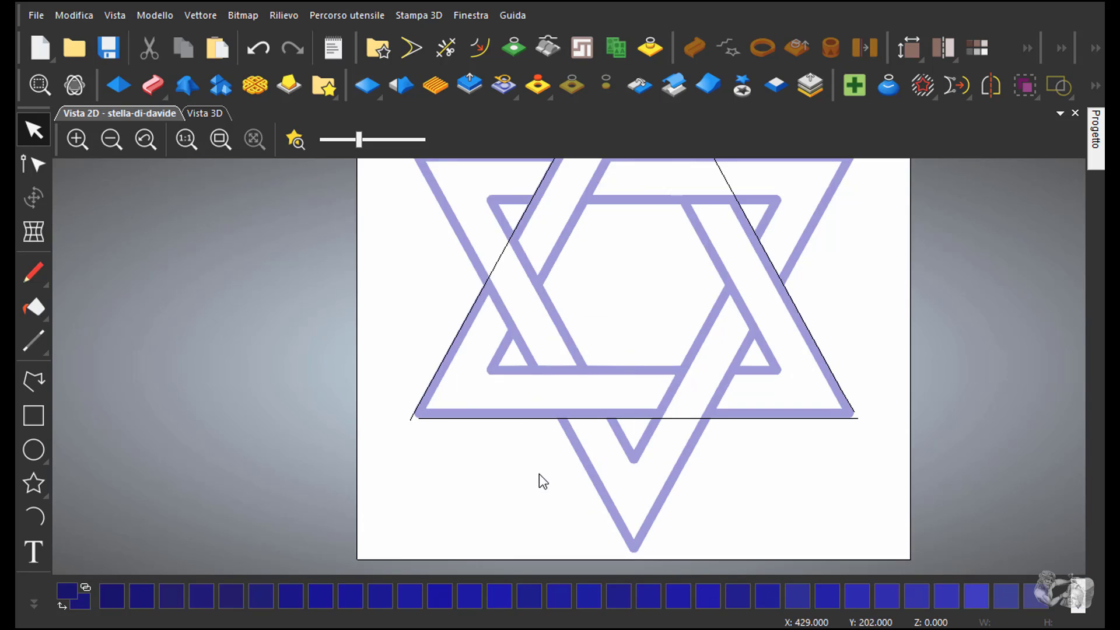
pyautogui.scroll(2, 472, 413)
pyautogui.scroll(2, 388, 423)
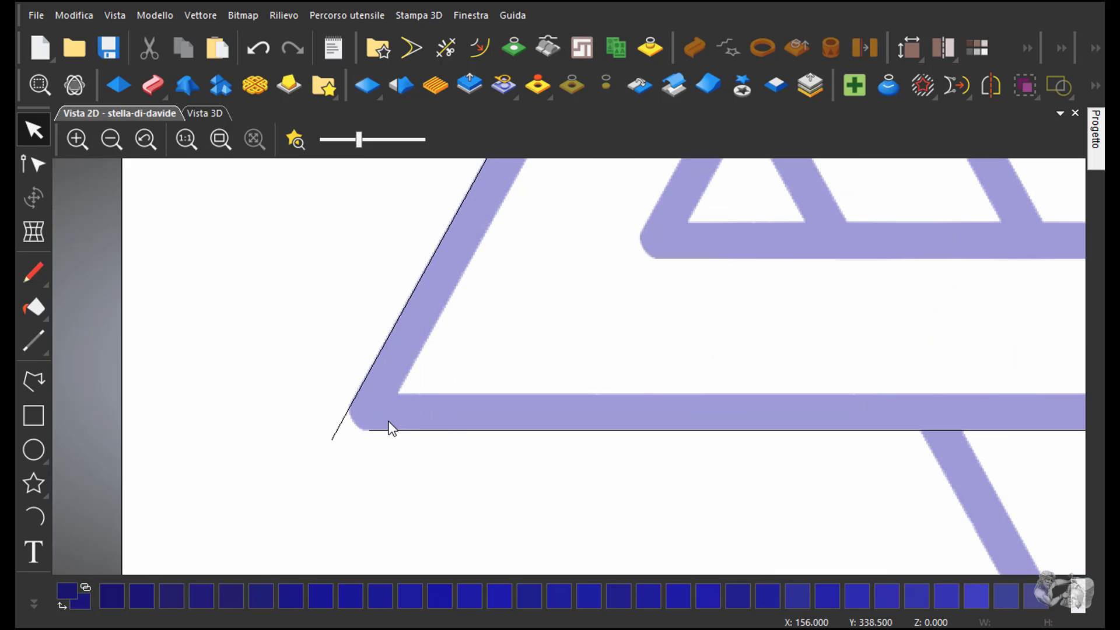
pyautogui.scroll(2, 388, 426)
pyautogui.click(327, 462)
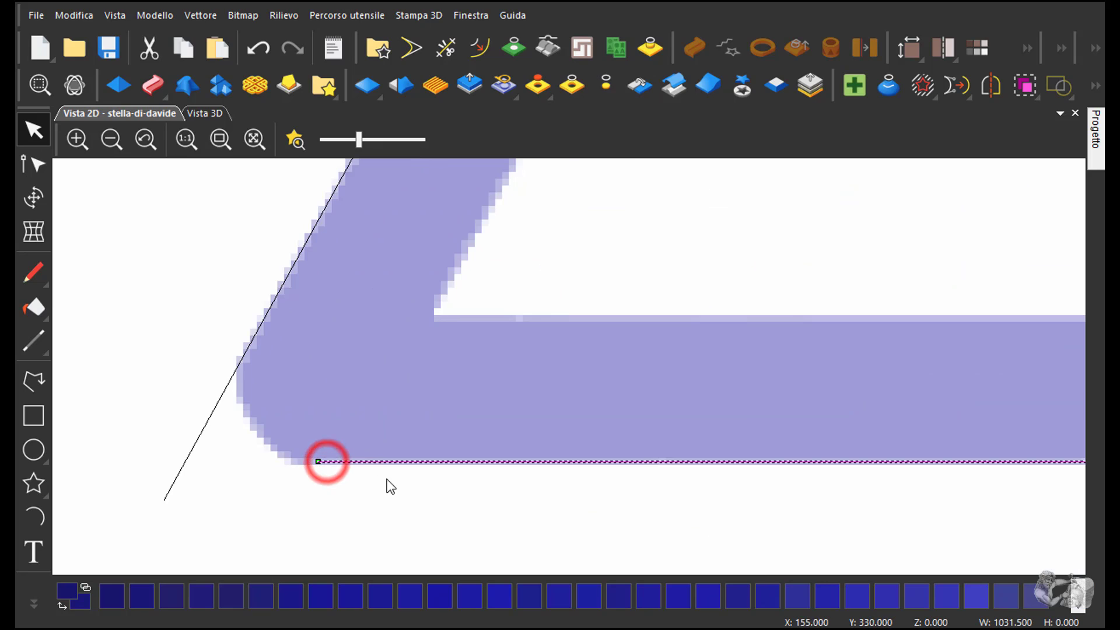
pyautogui.click(32, 518)
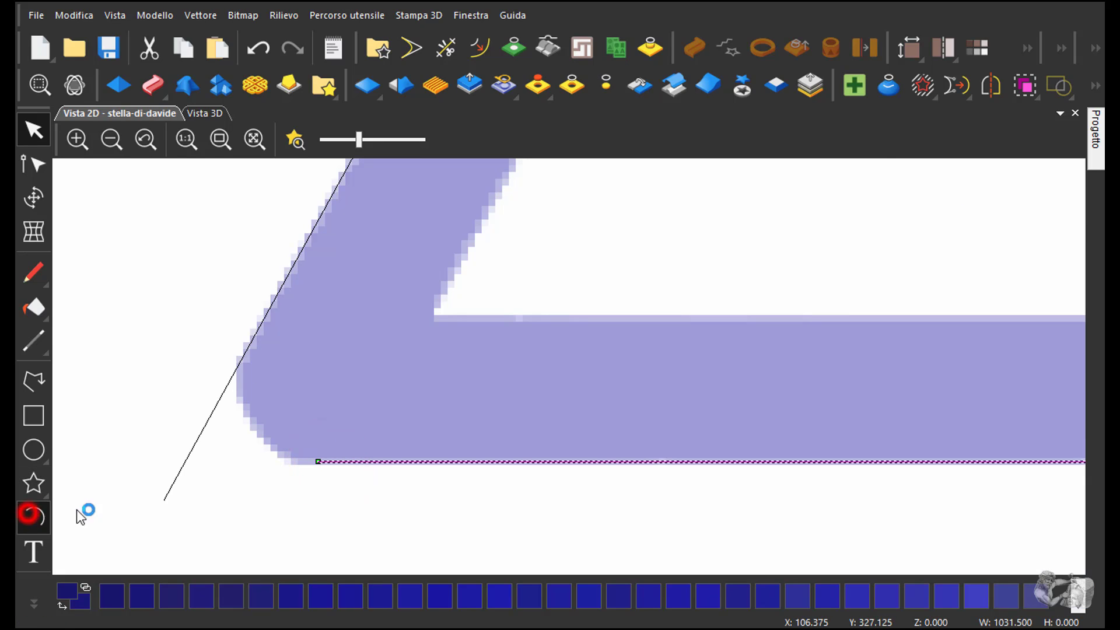
pyautogui.click(319, 461)
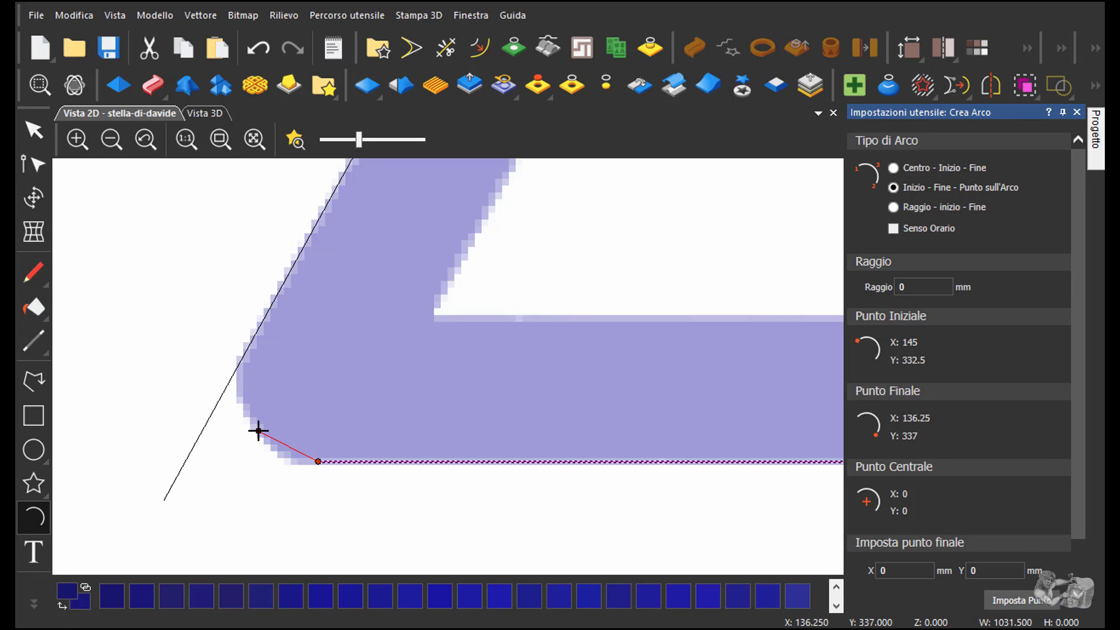
pyautogui.click(257, 426)
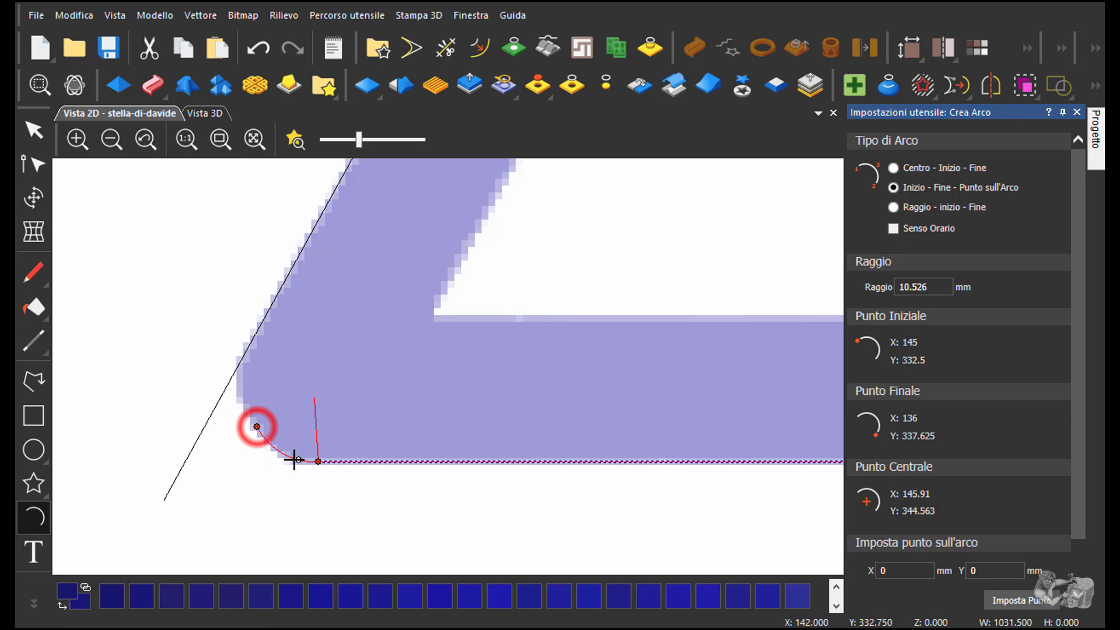
pyautogui.click(283, 454)
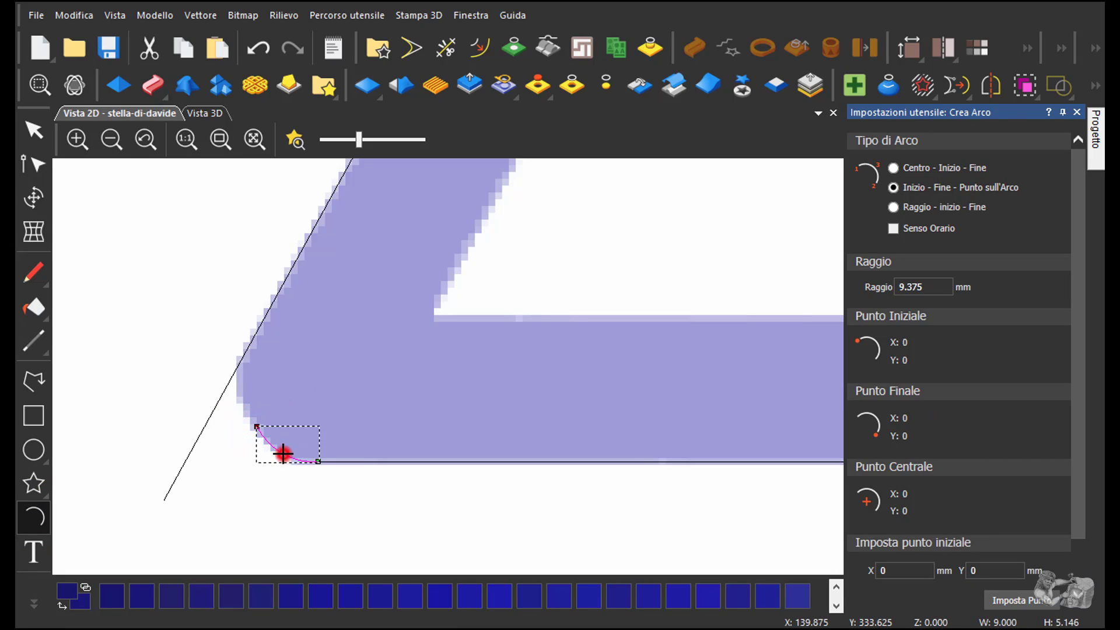
# Add a second arc from the first arc's end up onto the slanted left line
pyautogui.click(260, 426)
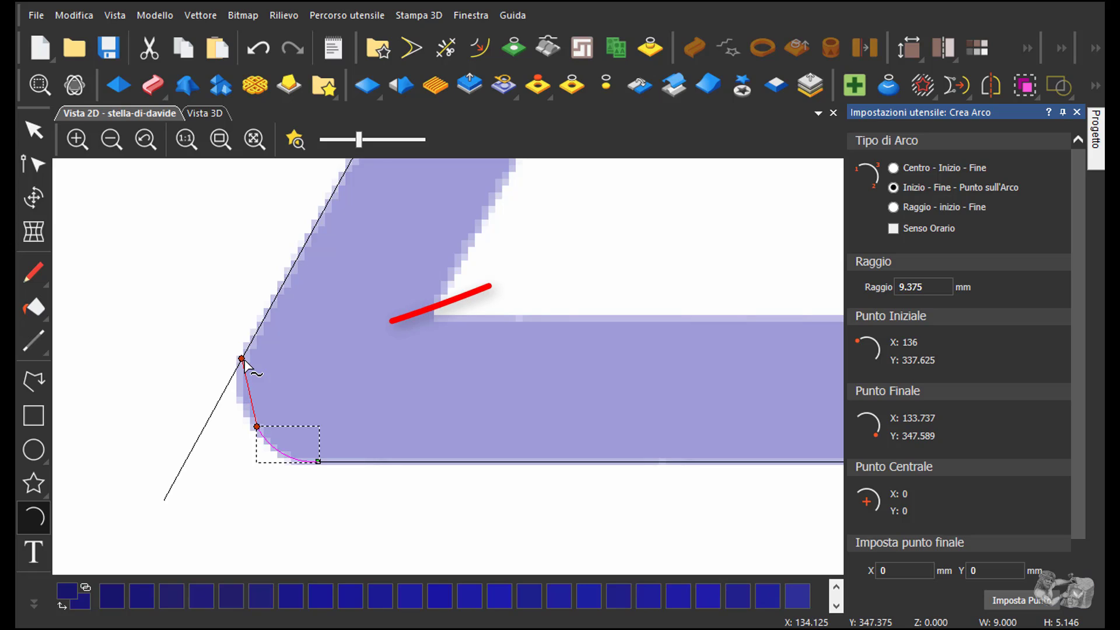
pyautogui.click(241, 359)
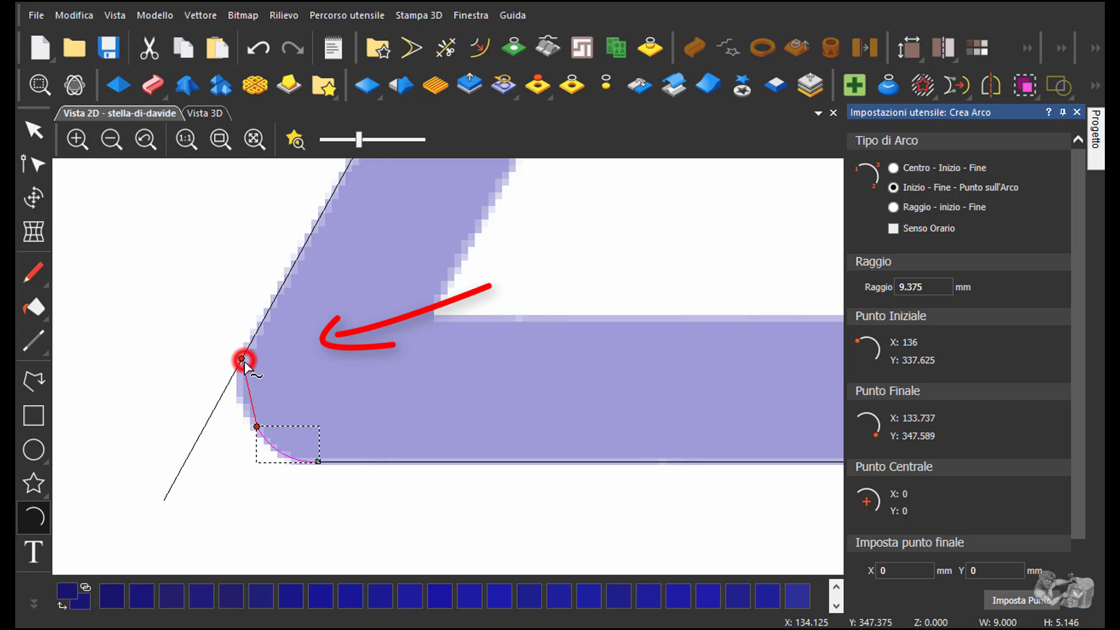
pyautogui.click(241, 388)
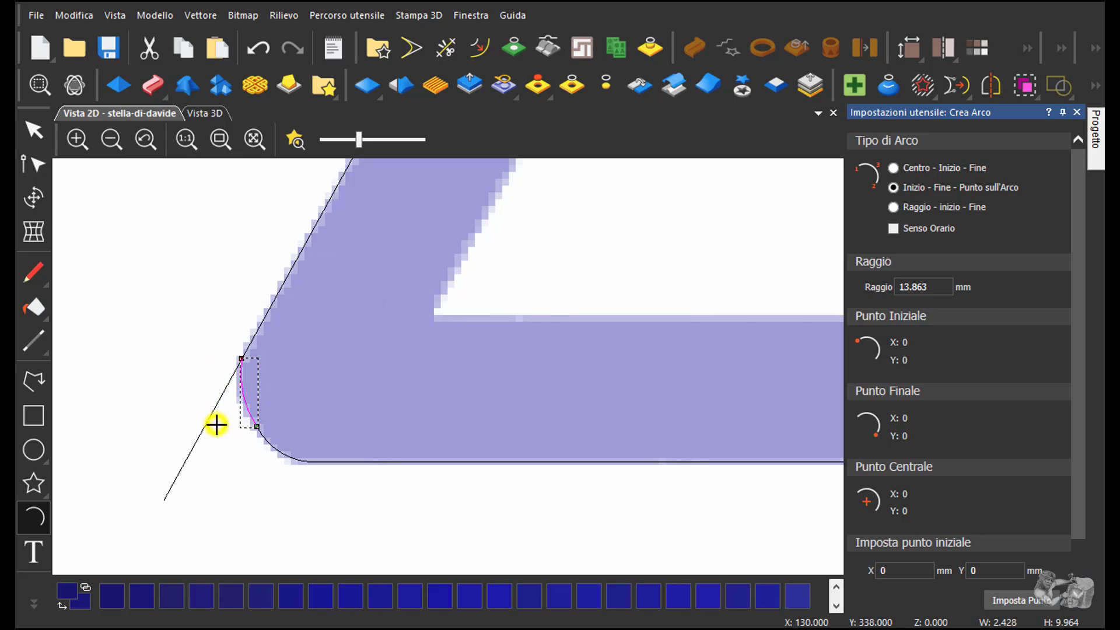
pyautogui.rightClick(230, 453)
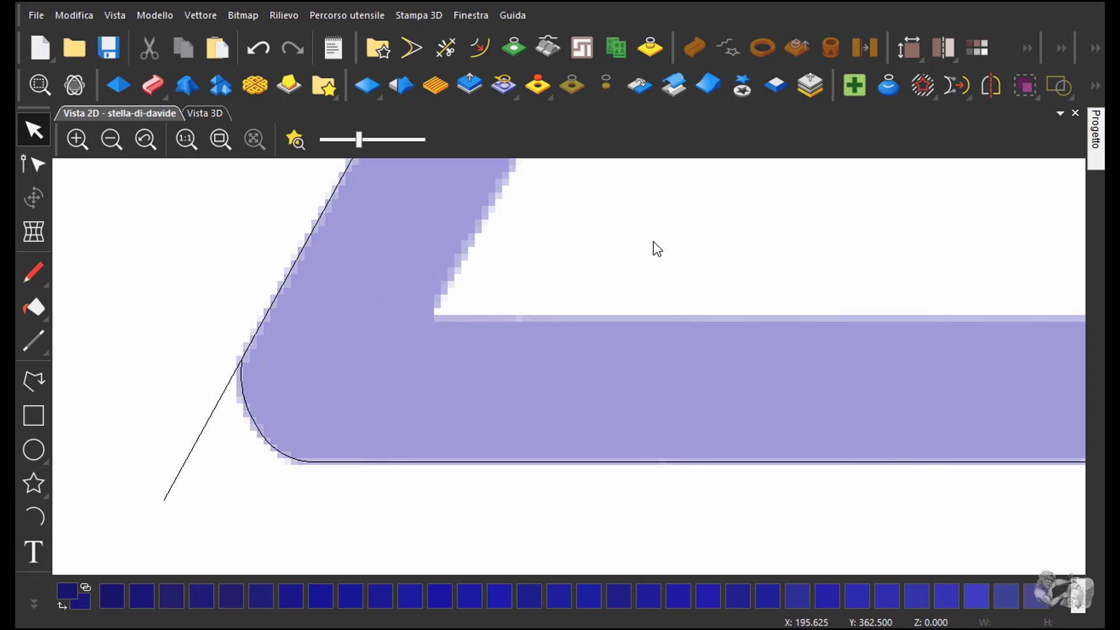
# Trim the overshooting line at the lower-left corner with Taglia vettore alle intersezioni
pyautogui.click(446, 48)
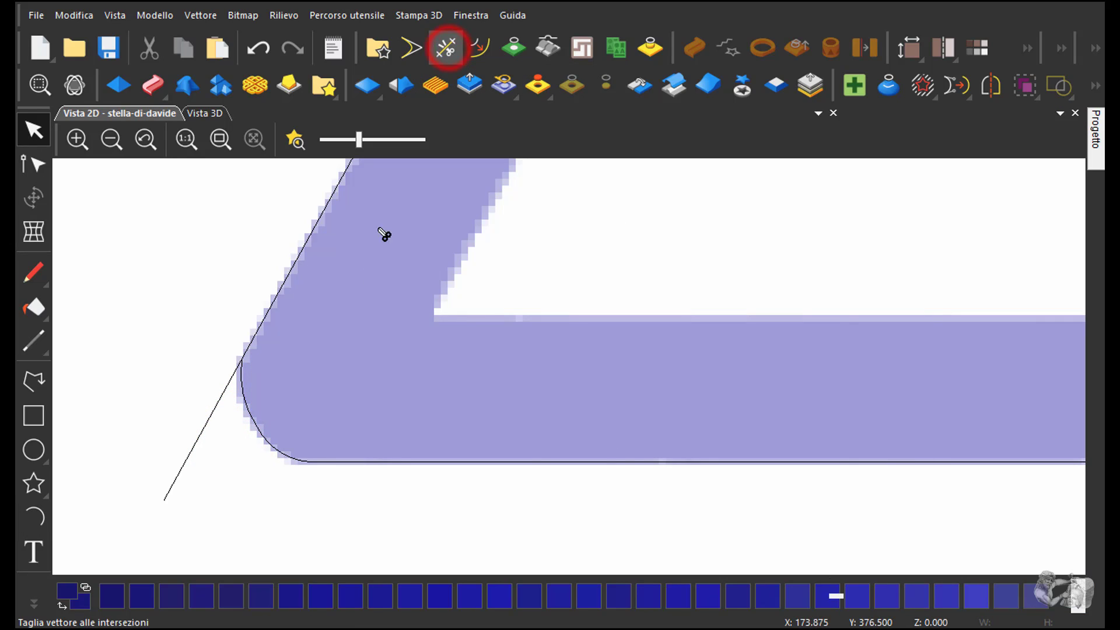
pyautogui.click(213, 412)
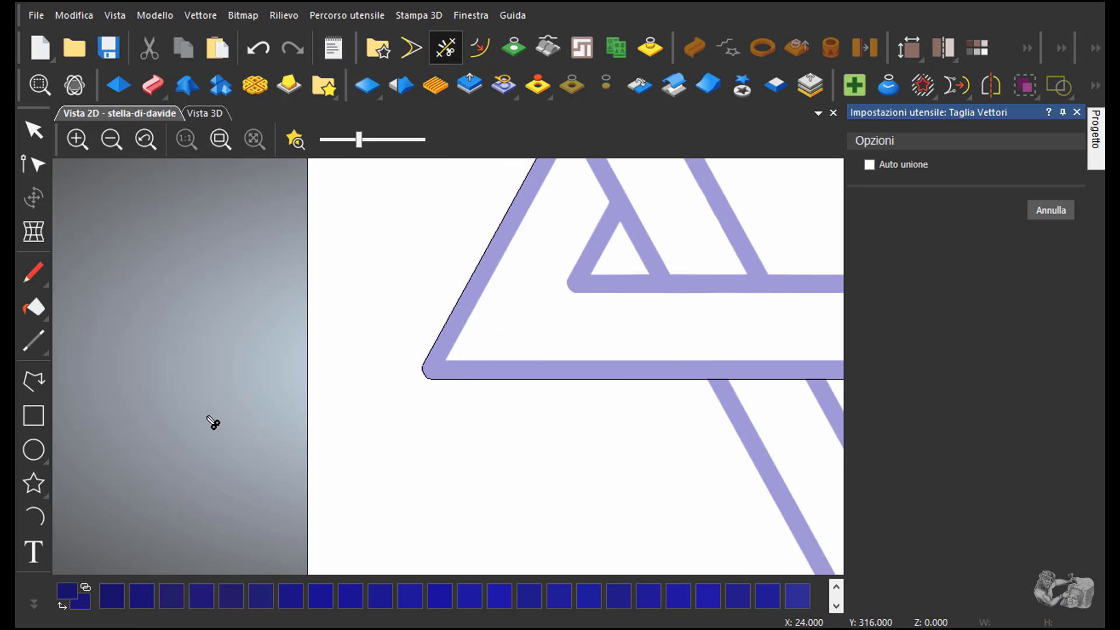
pyautogui.click(33, 130)
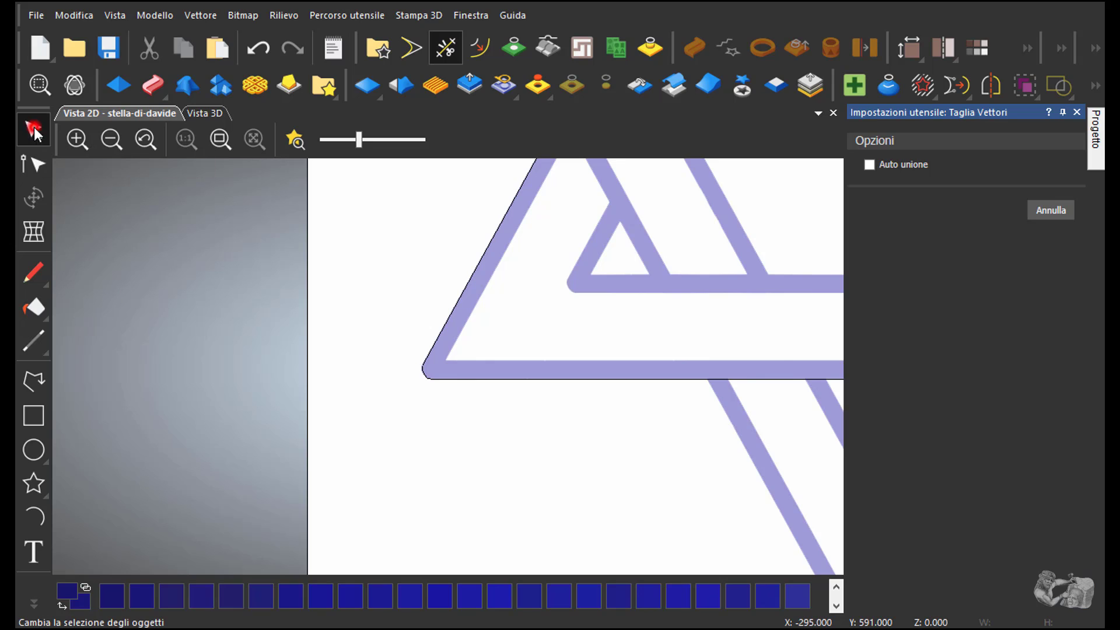
pyautogui.scroll(3, 814, 385)
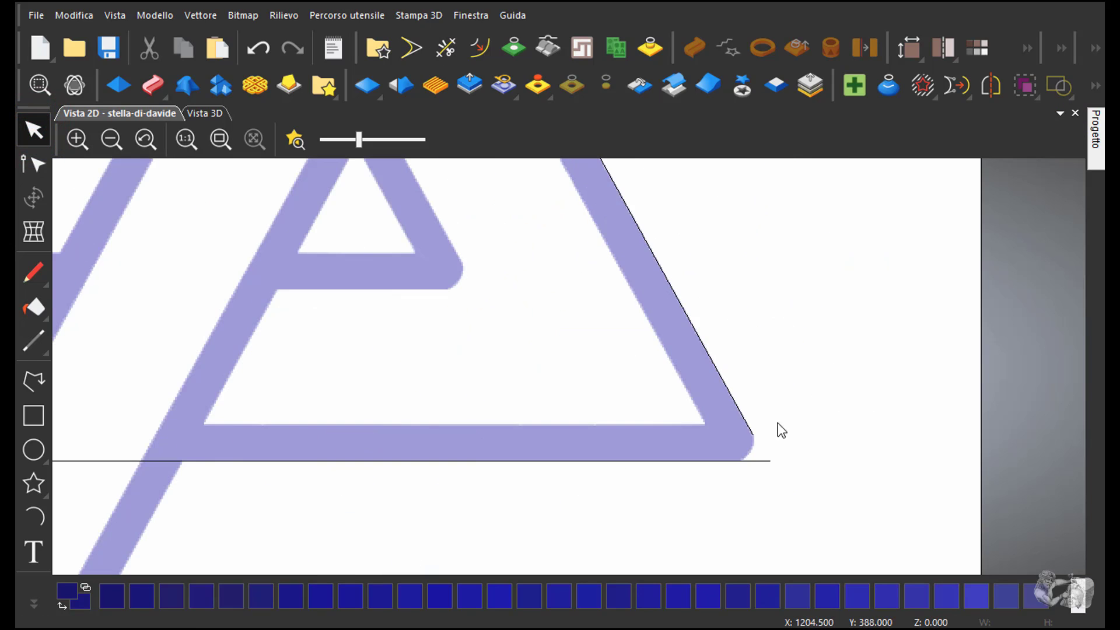
pyautogui.scroll(2, 764, 449)
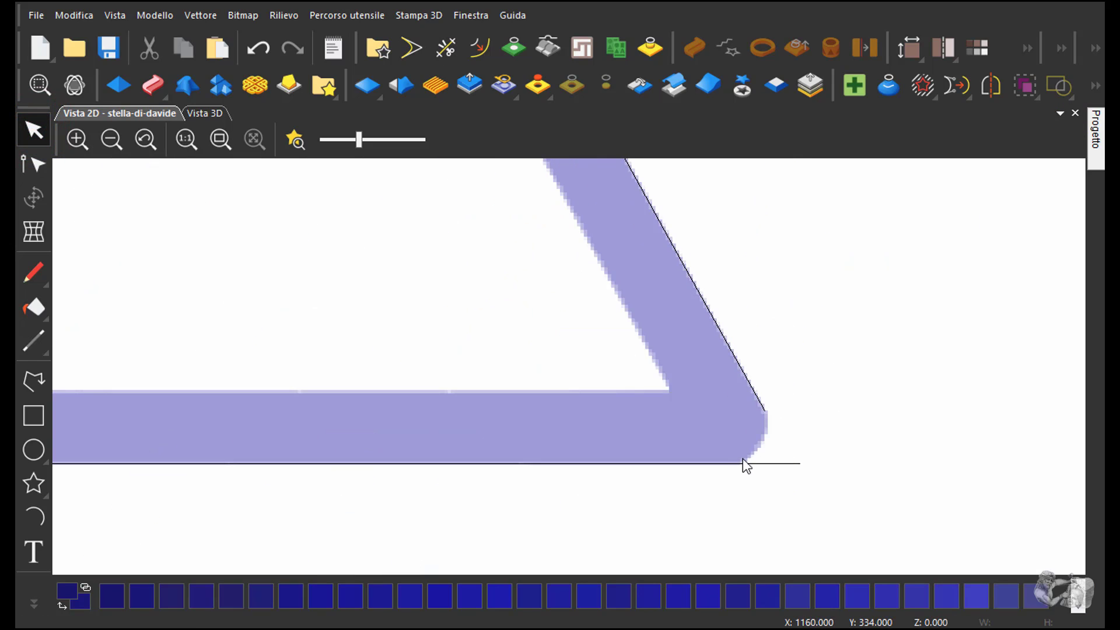
# Draw two arcs curving the lower-right corner from the right diagonal down to the bottom line
pyautogui.click(758, 399)
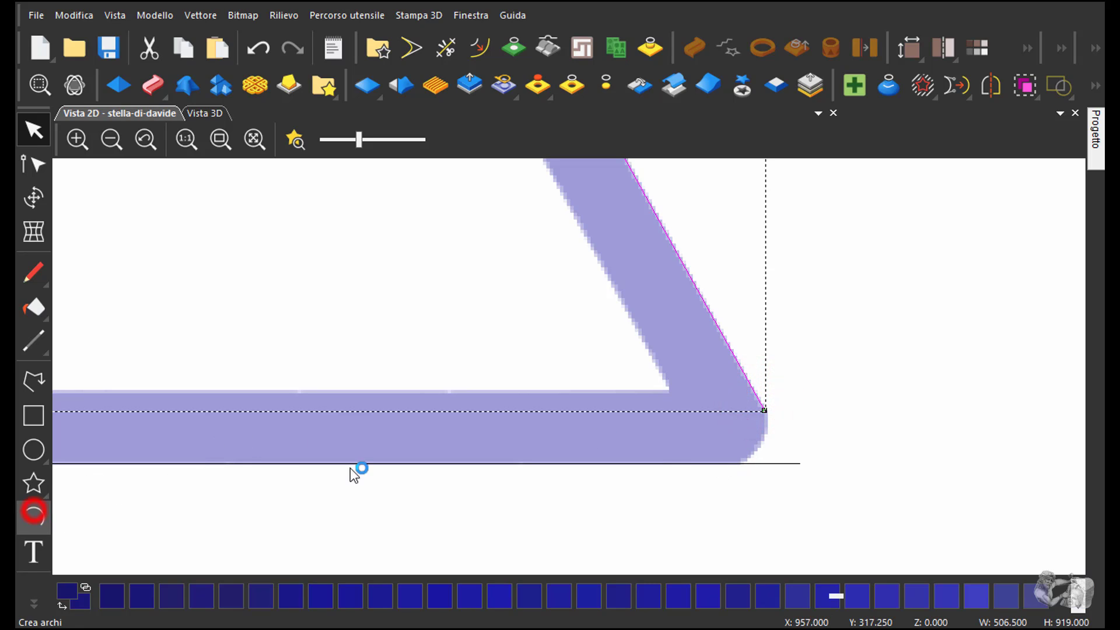
pyautogui.click(764, 412)
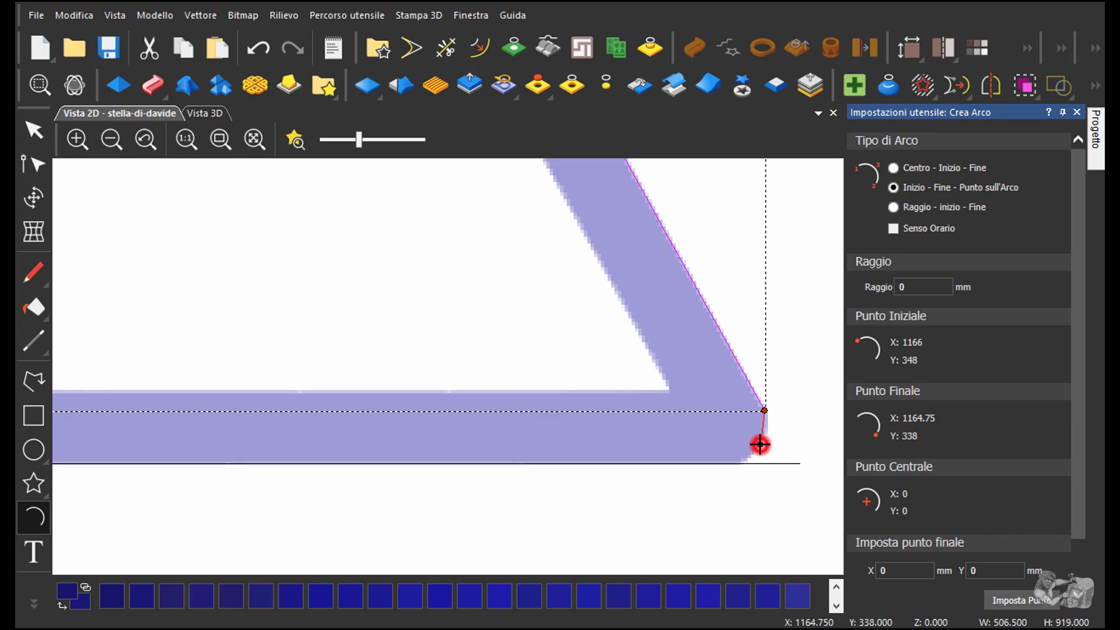
pyautogui.click(760, 444)
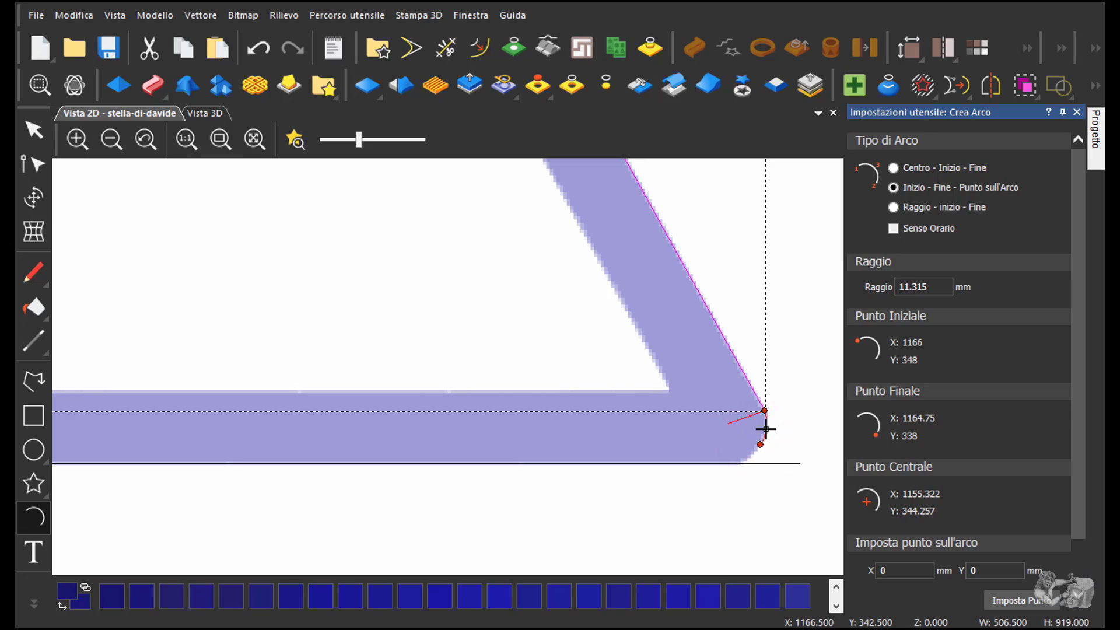
pyautogui.scroll(1, 766, 429)
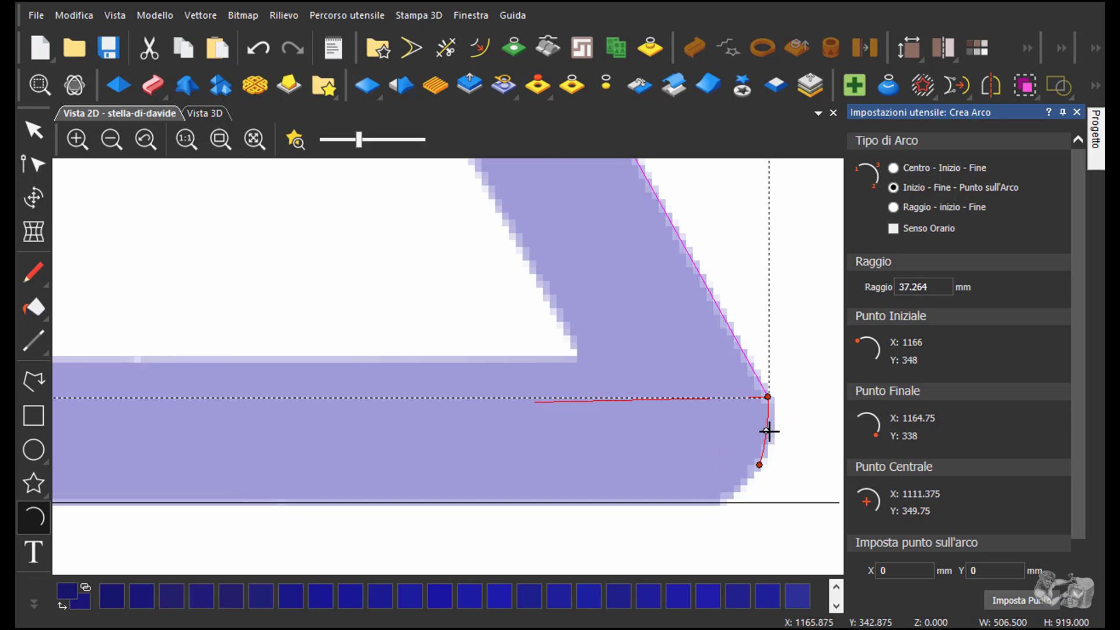
pyautogui.click(771, 431)
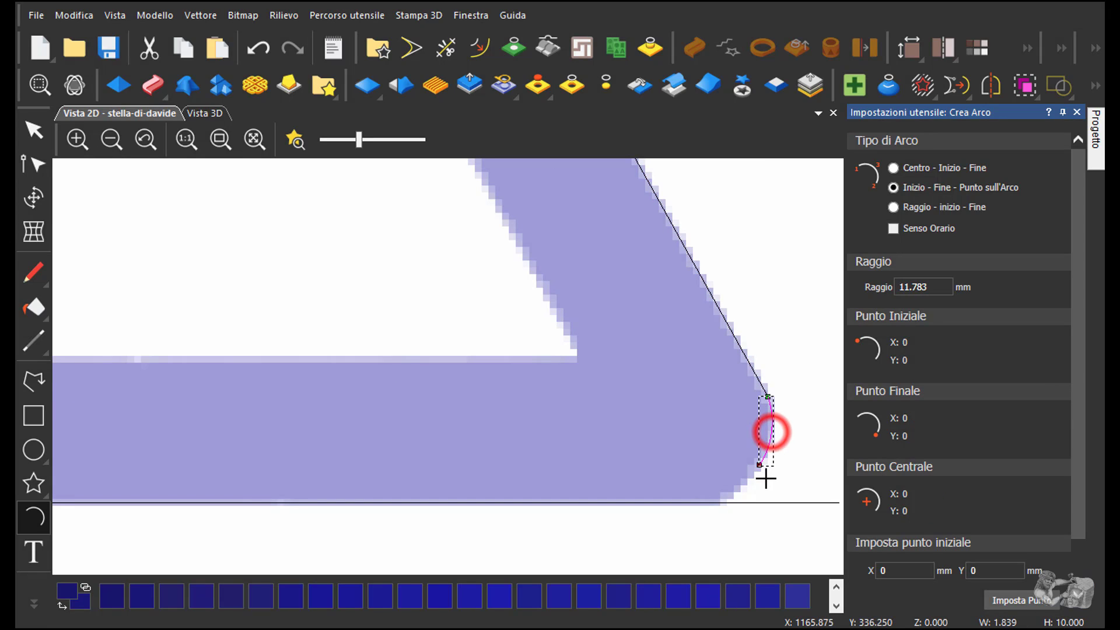
pyautogui.click(760, 465)
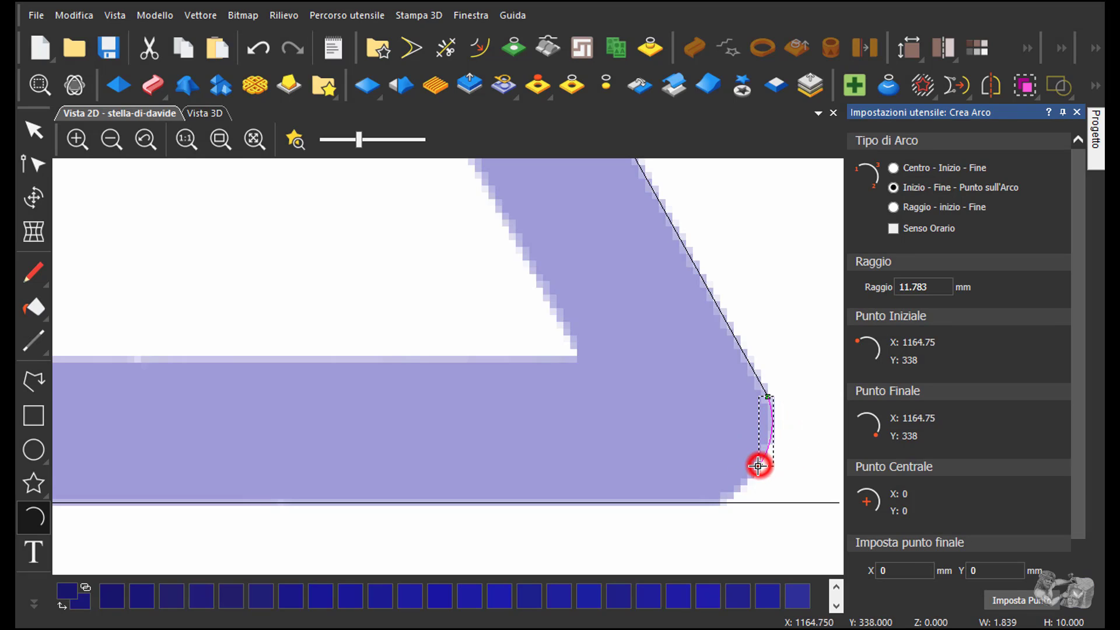
pyautogui.click(710, 502)
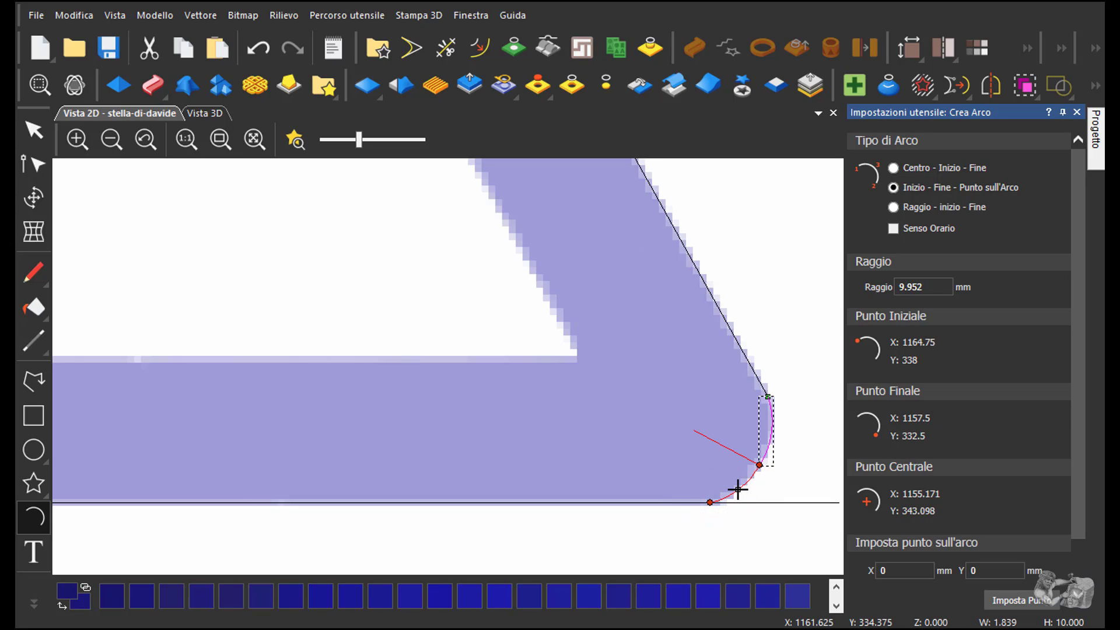
pyautogui.click(736, 488)
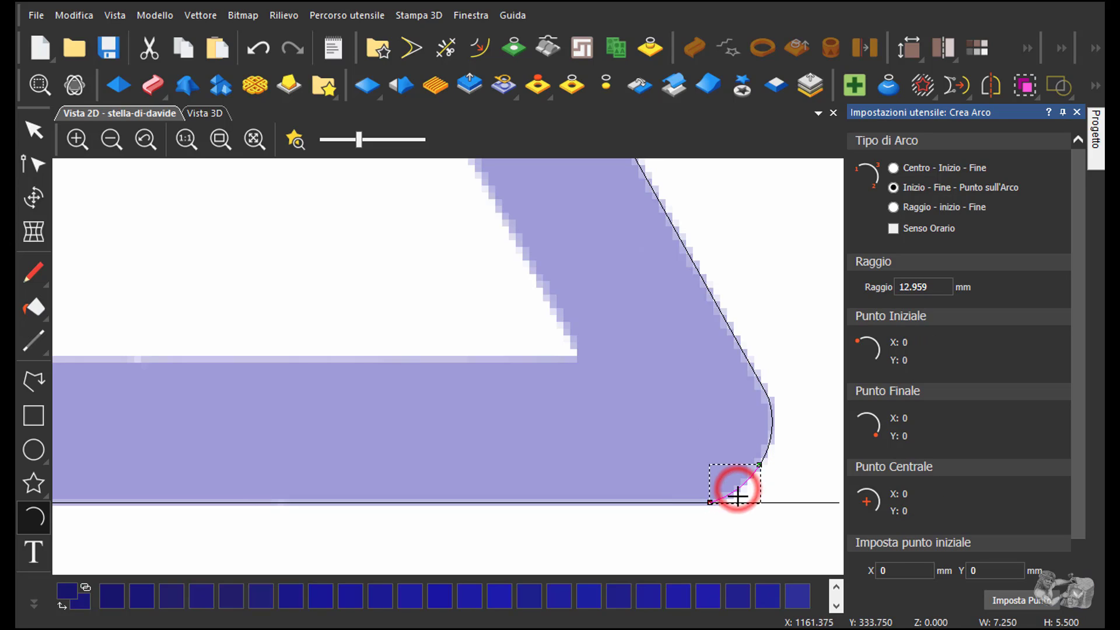
pyautogui.rightClick(714, 518)
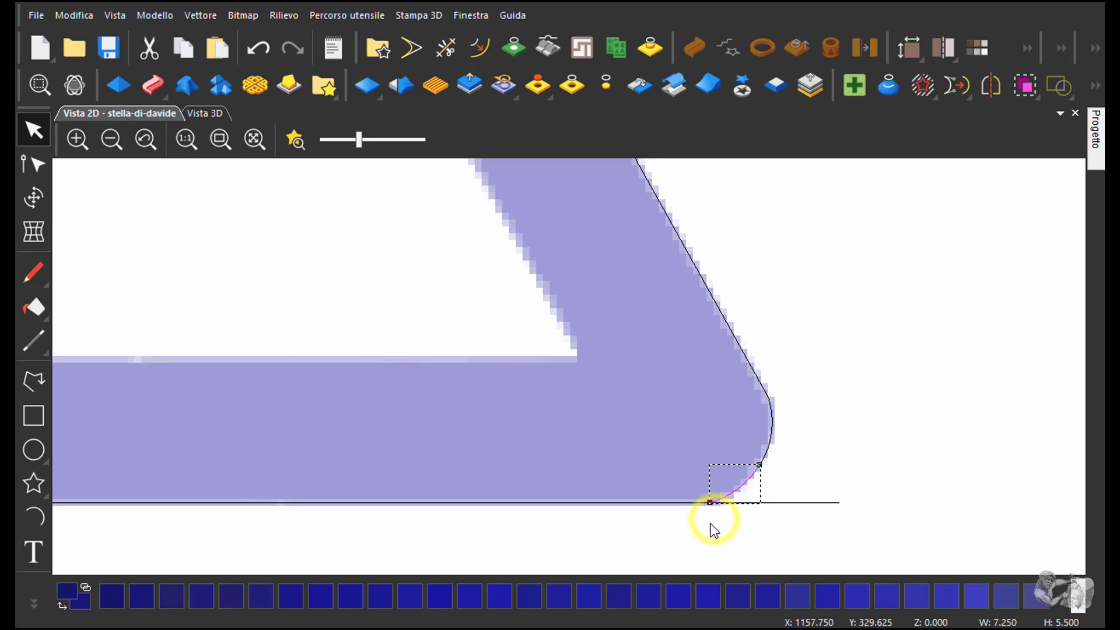
pyautogui.click(759, 529)
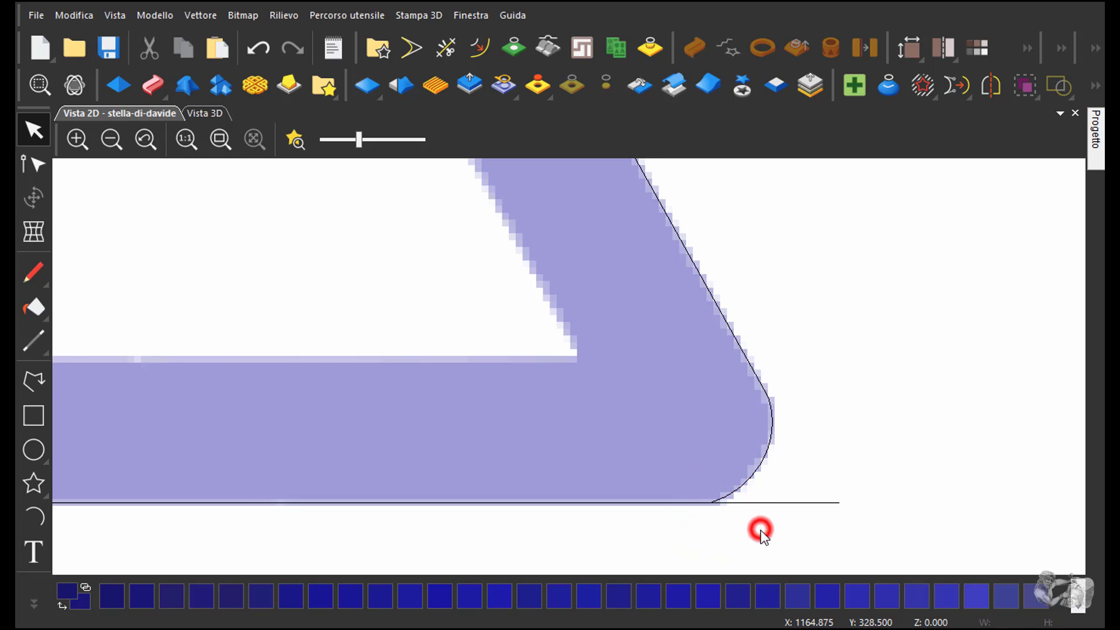
# Trim the bottom line's overshoot past the lower-right arc with Taglia Vettori, then zoom out
pyautogui.click(446, 47)
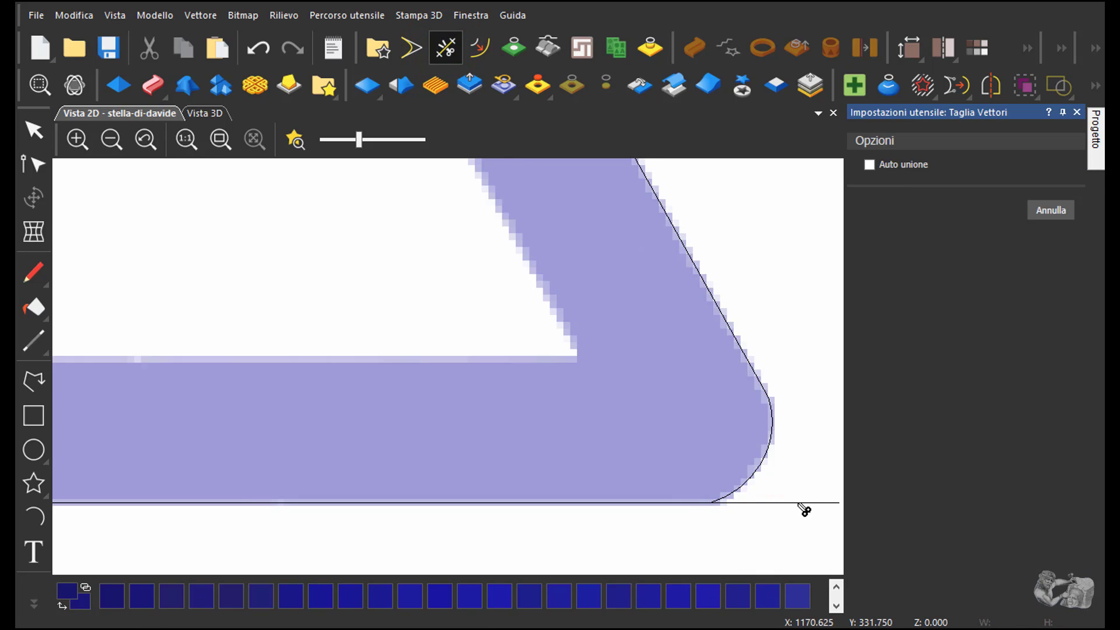
pyautogui.click(801, 503)
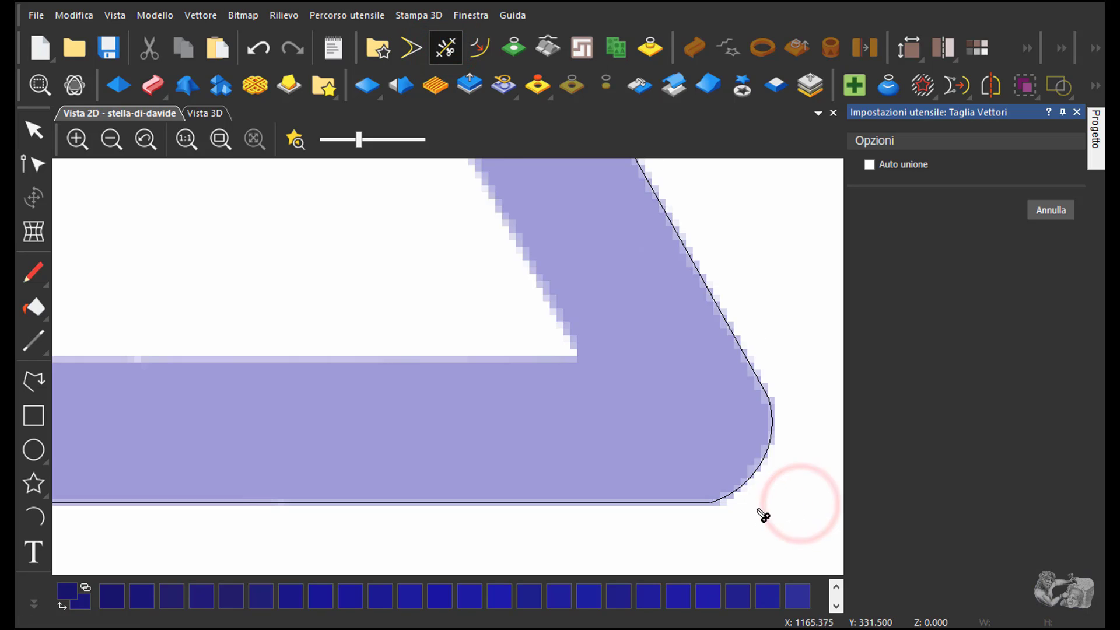
pyautogui.click(37, 128)
pyautogui.scroll(-2, 573, 345)
pyautogui.scroll(-2, 676, 455)
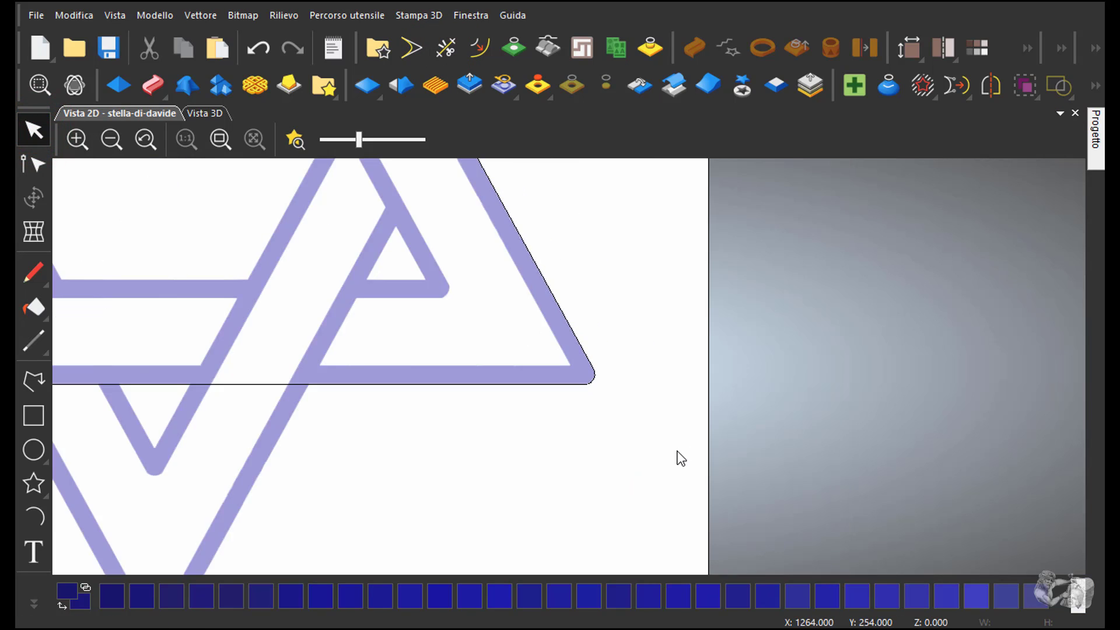
pyautogui.scroll(-1, 675, 458)
pyautogui.scroll(-1, 583, 430)
pyautogui.scroll(-2, 583, 431)
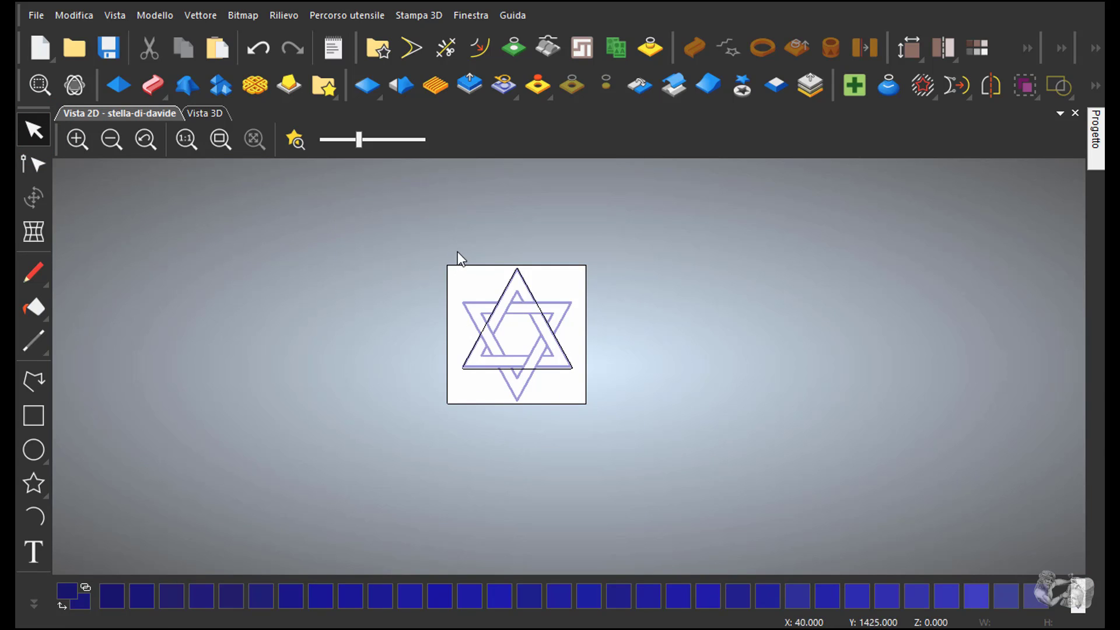
# Weld the box-selected star vectors with Unisci › Con nodi coincidenti at 0.025 mm tolerance
pyautogui.moveTo(456, 344); pyautogui.dragTo(600, 415)
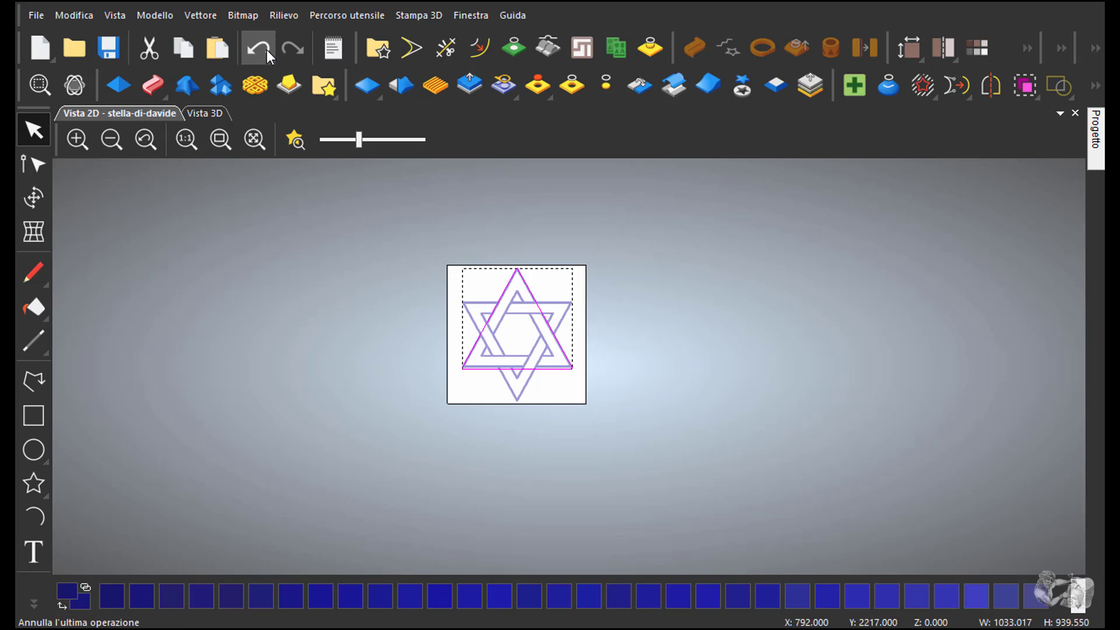
pyautogui.click(205, 19)
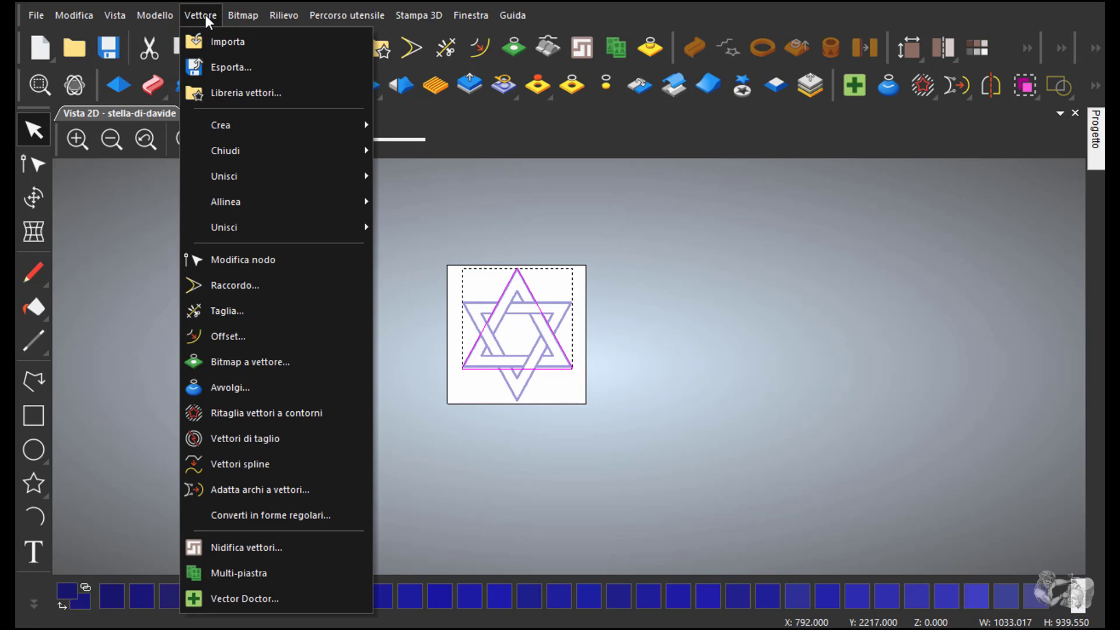
pyautogui.moveTo(224, 176)
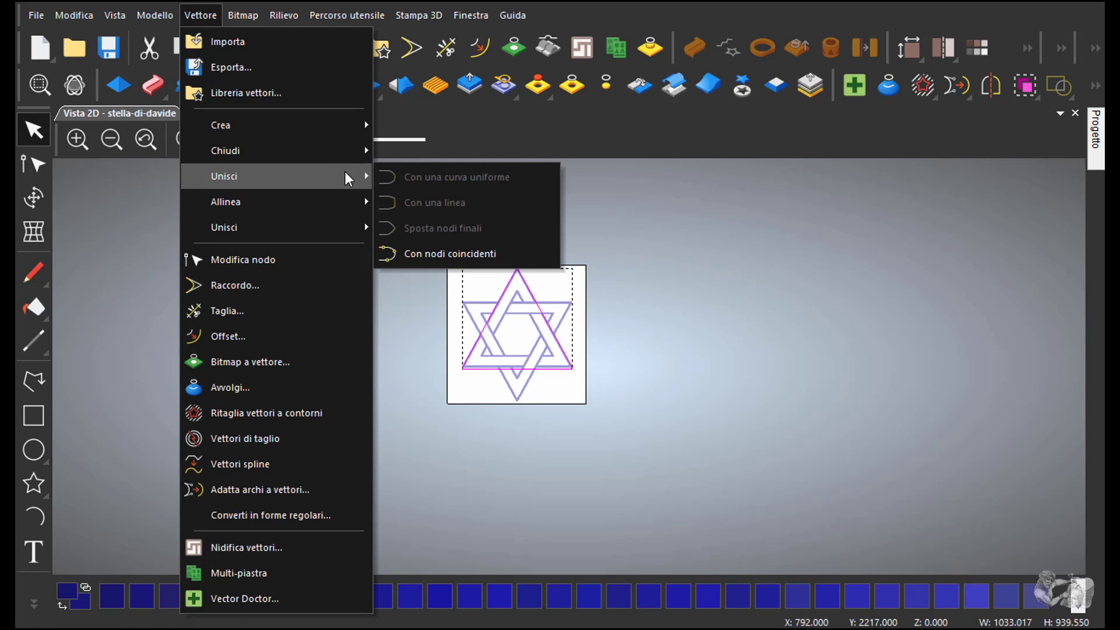
pyautogui.click(530, 254)
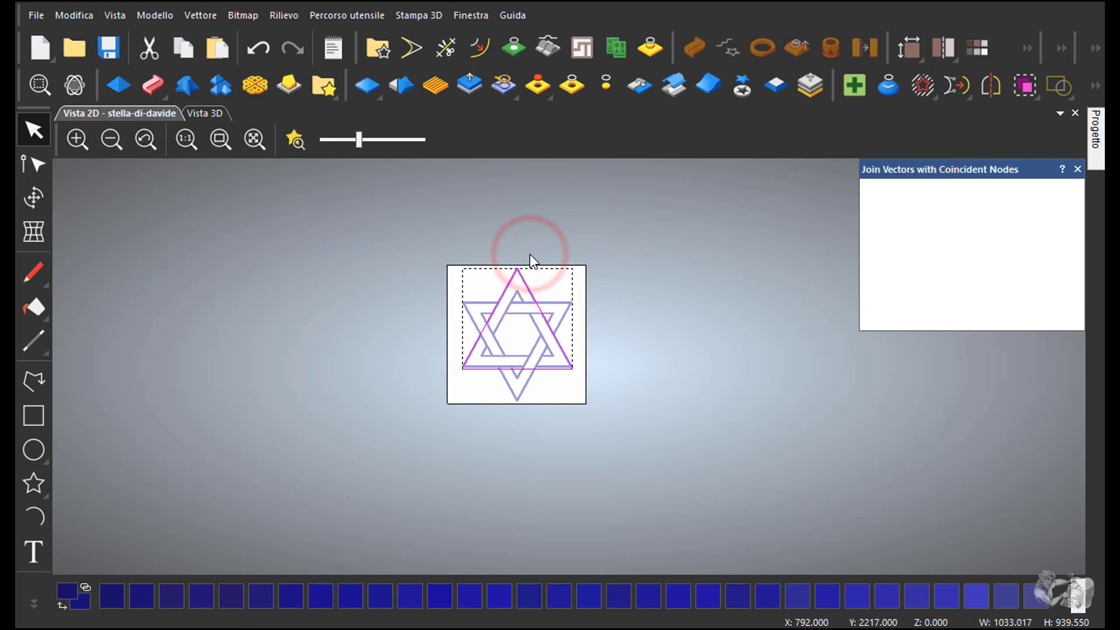
pyautogui.click(1054, 324)
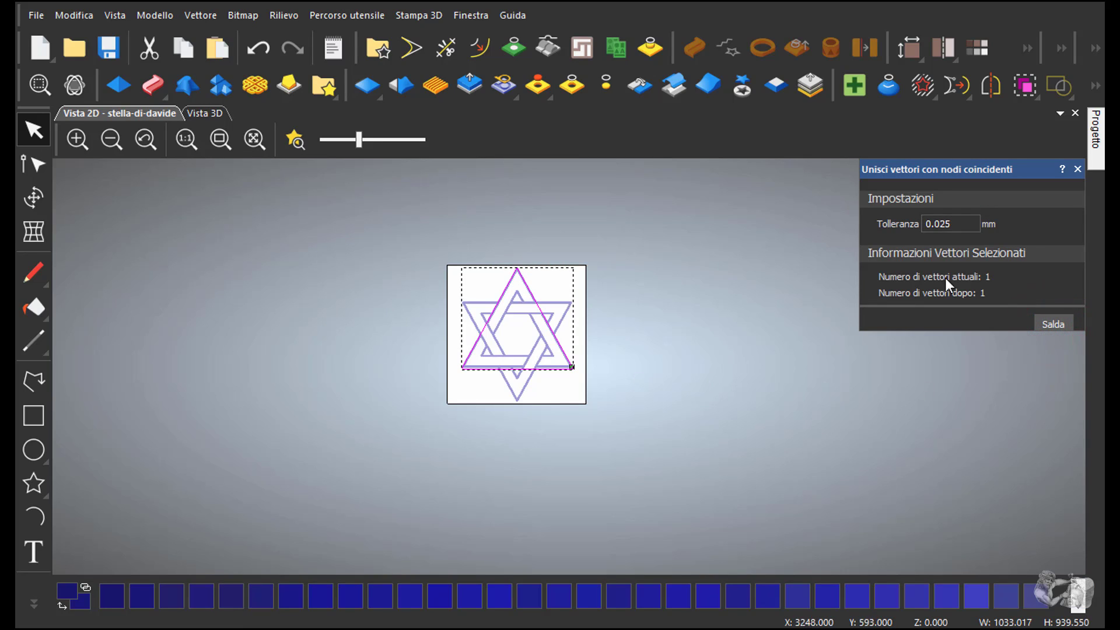
pyautogui.click(1077, 169)
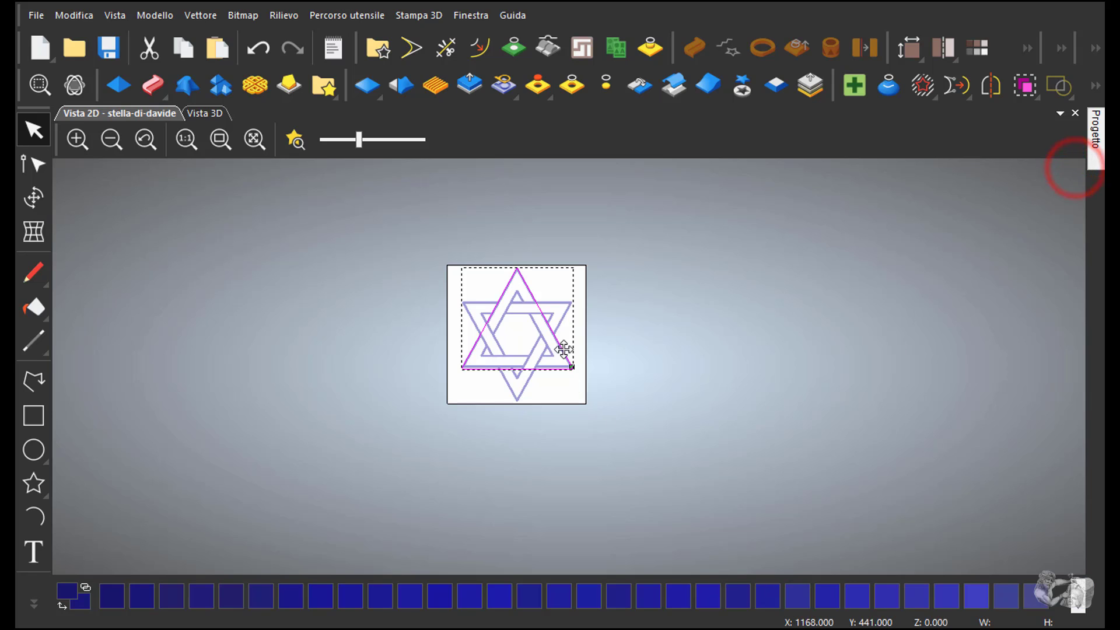
pyautogui.scroll(2, 554, 353)
pyautogui.scroll(4, 544, 344)
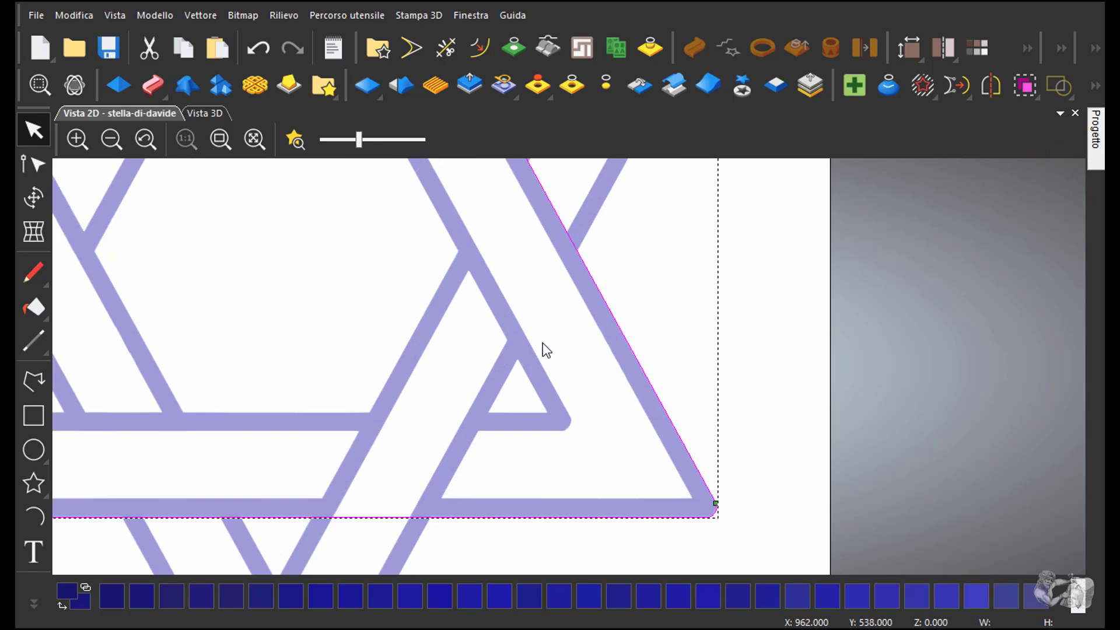
pyautogui.scroll(-2, 543, 346)
pyautogui.click(665, 473)
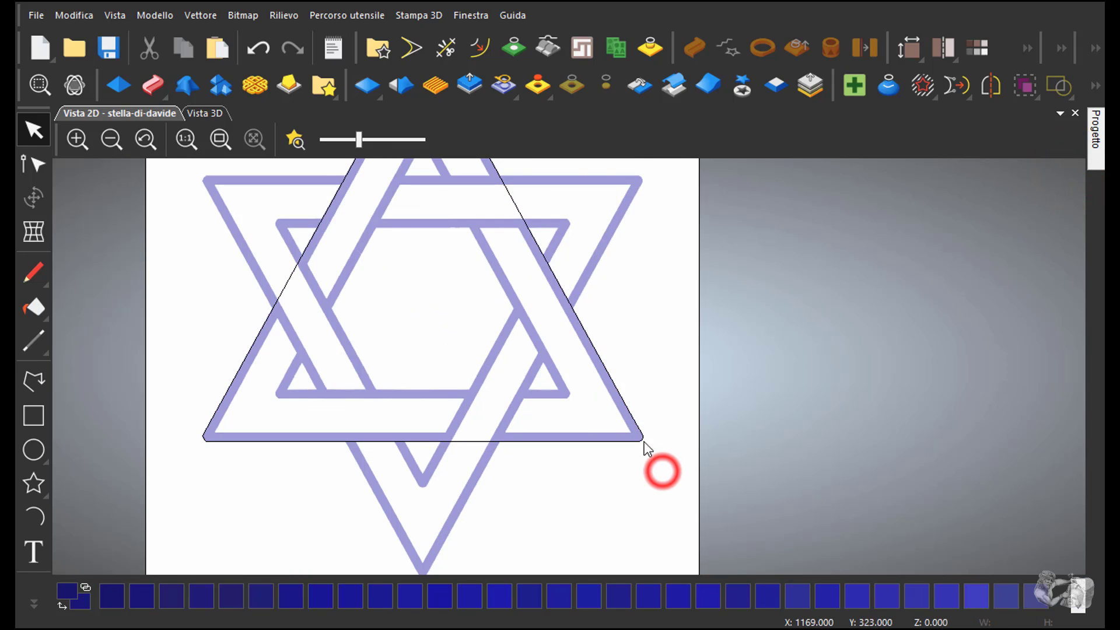
pyautogui.moveTo(359, 139); pyautogui.dragTo(321, 140)
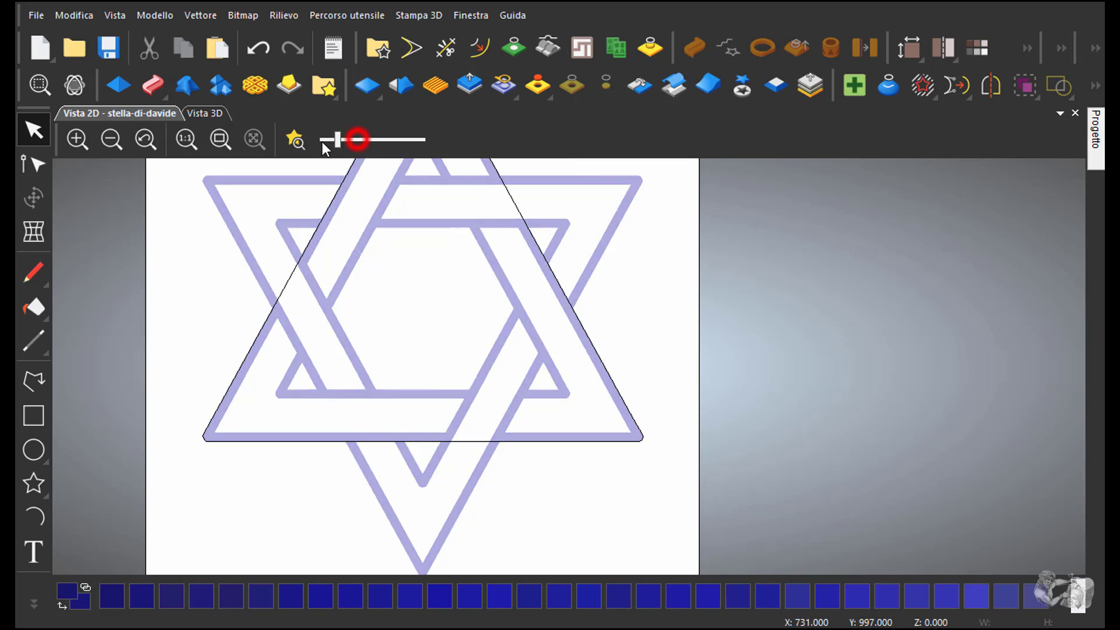
pyautogui.click(610, 379)
pyautogui.scroll(2, 669, 468)
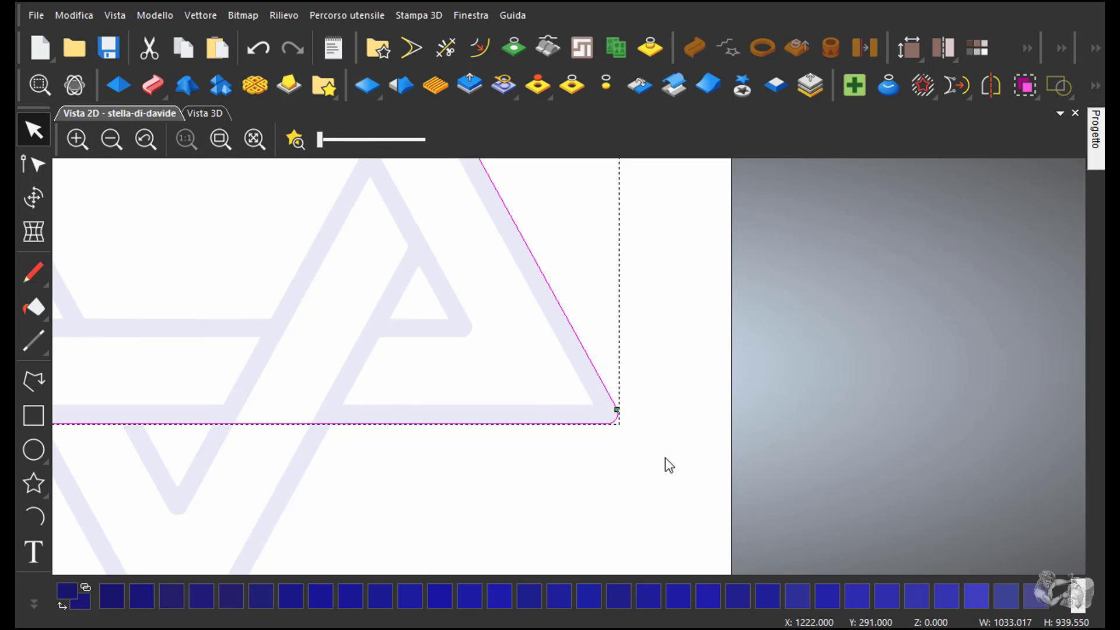
pyautogui.scroll(-2, 669, 465)
pyautogui.click(618, 443)
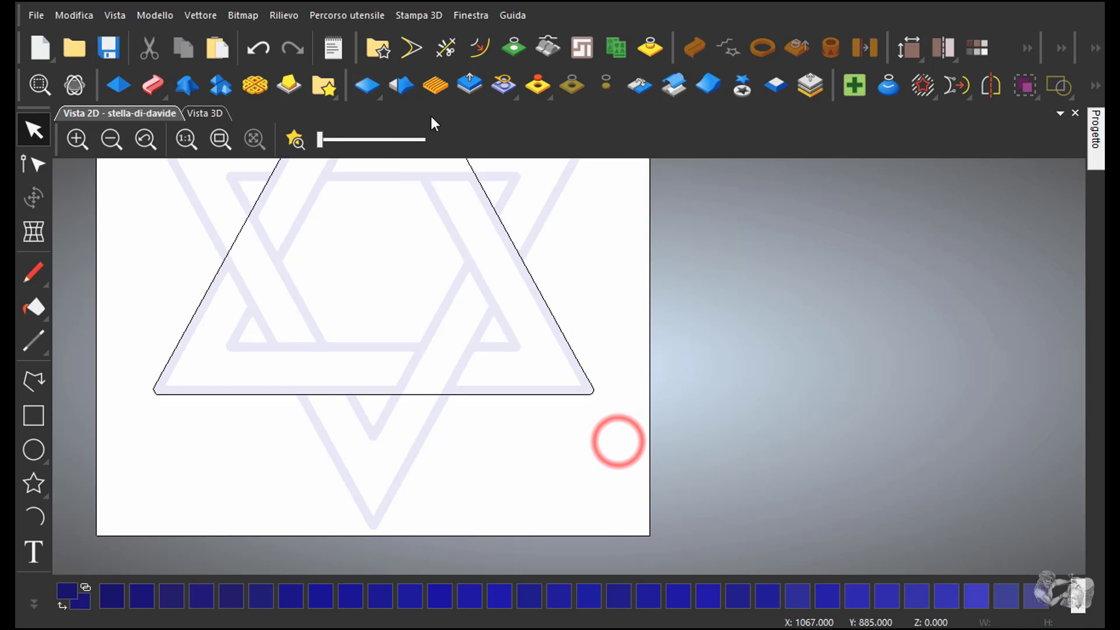
pyautogui.moveTo(320, 139); pyautogui.dragTo(343, 143)
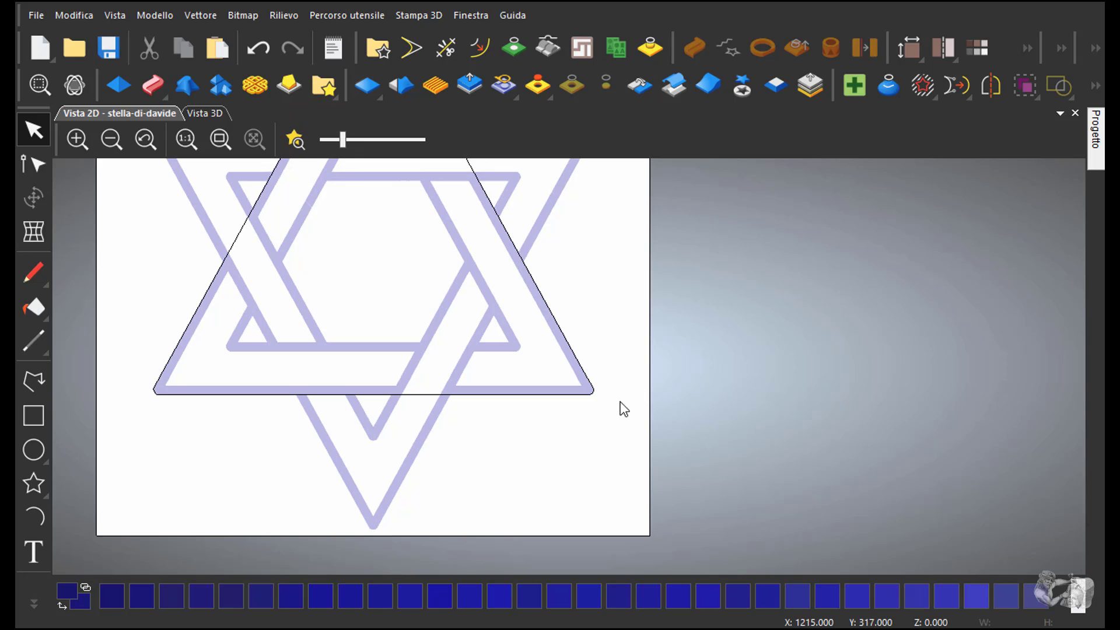
# Zoom to the star and deepen the star image's display colour with the slider
pyautogui.press('-')
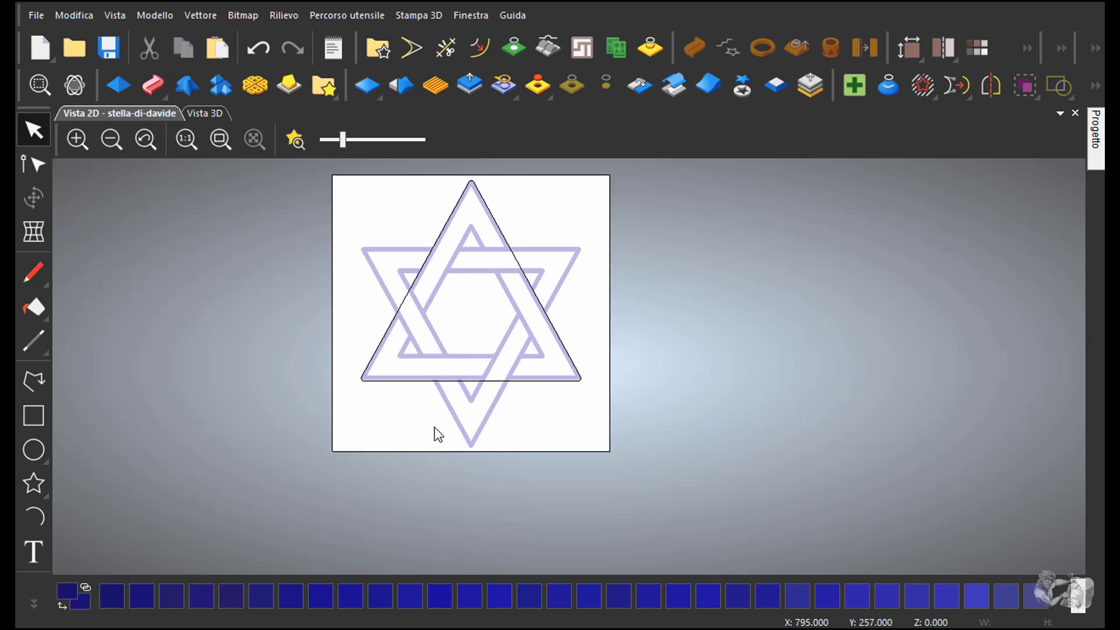
pyautogui.scroll(1, 467, 452)
pyautogui.scroll(1, 463, 466)
pyautogui.scroll(1, 465, 467)
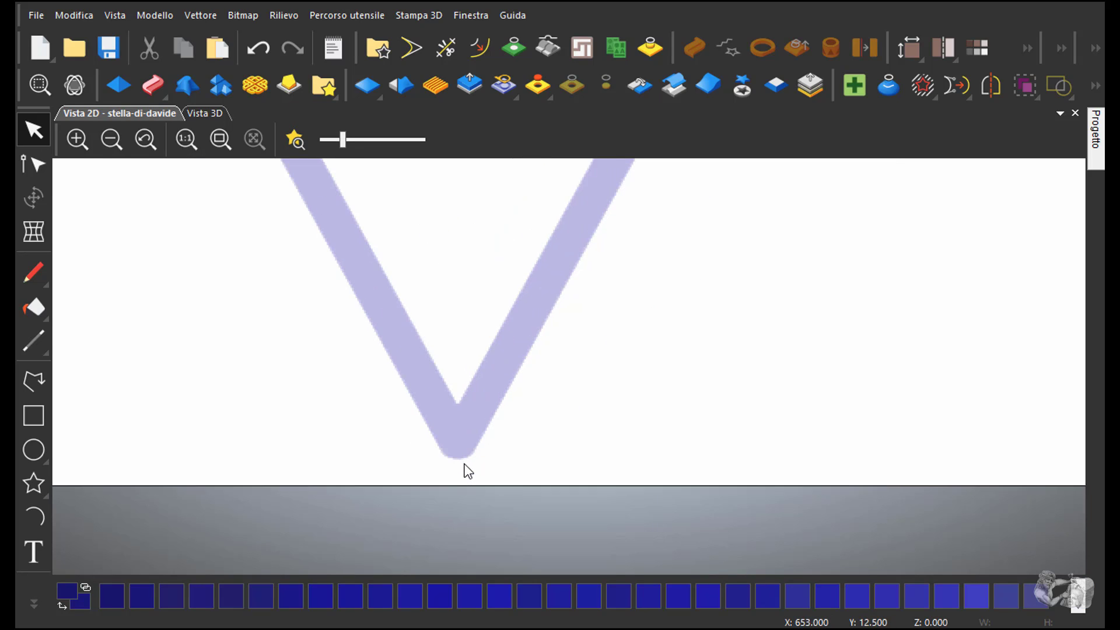
pyautogui.scroll(1, 473, 467)
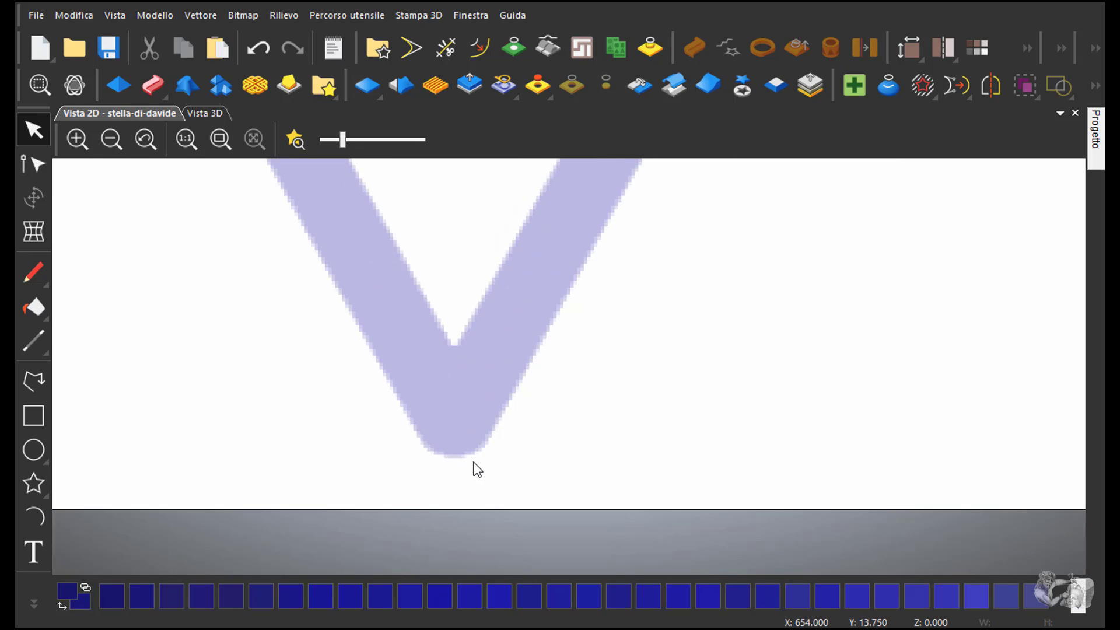
pyautogui.click(342, 141)
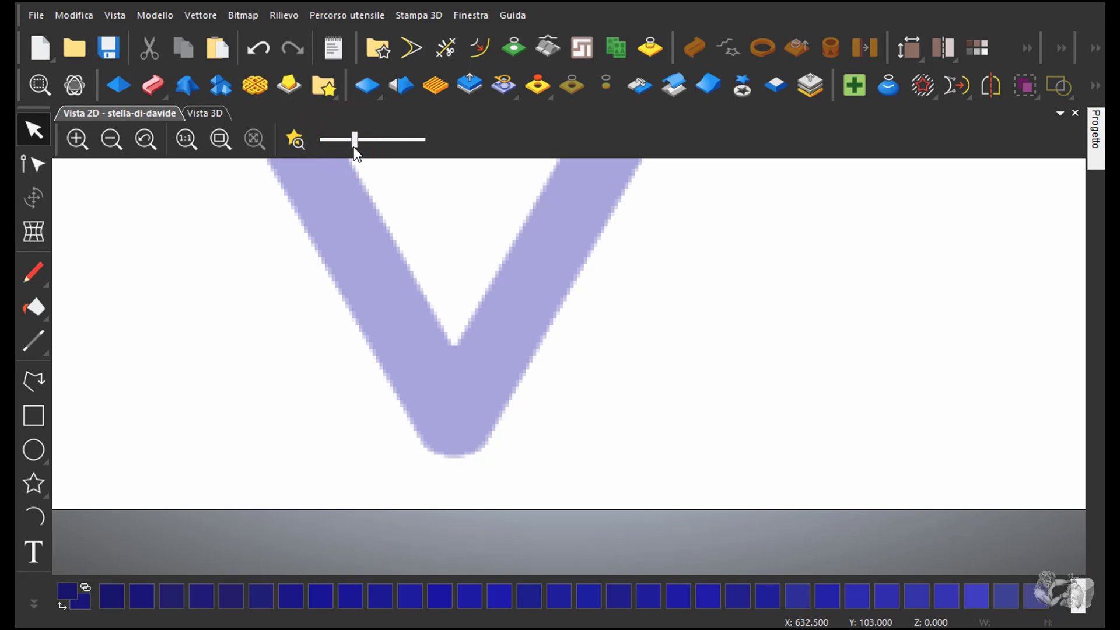
pyautogui.moveTo(347, 144); pyautogui.dragTo(357, 155)
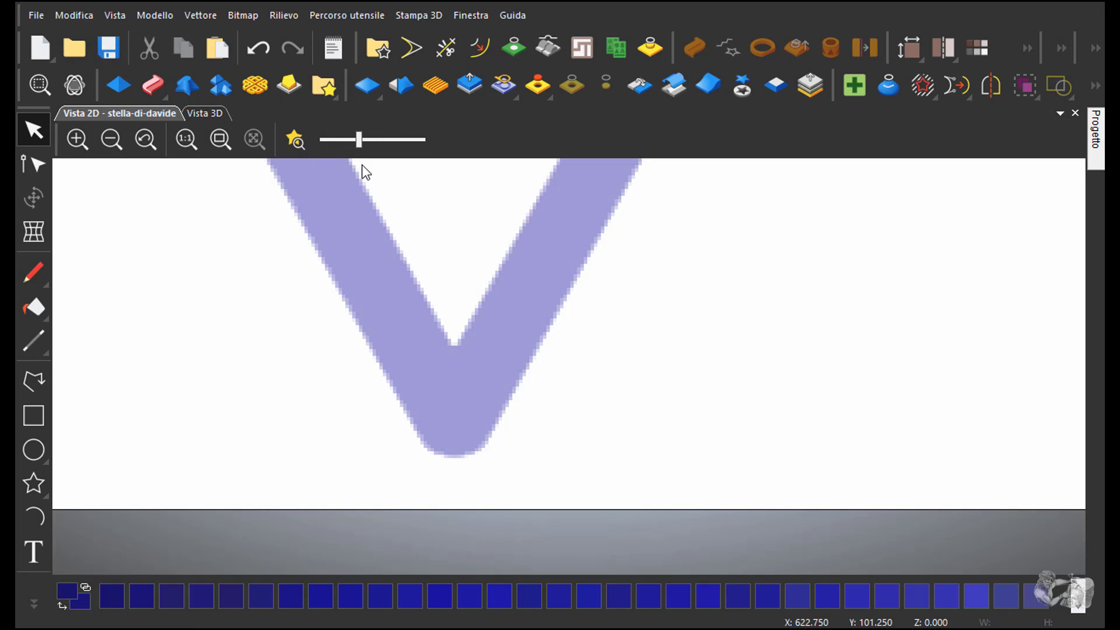
# Draw a straight polyline along the bottom point's outer right edge
pyautogui.click(34, 382)
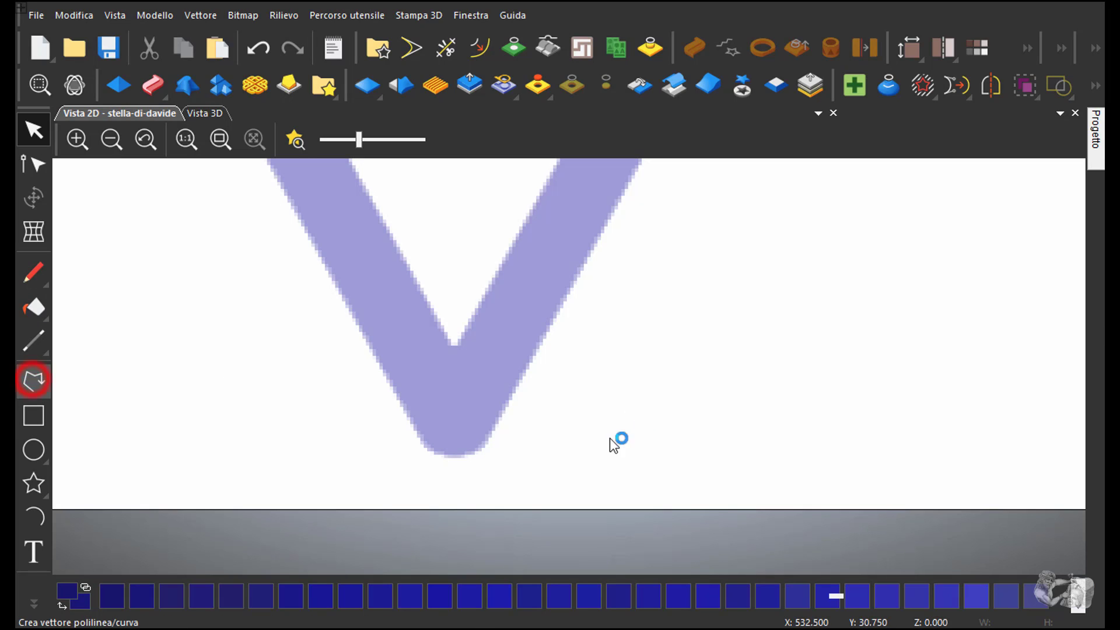
pyautogui.click(483, 445)
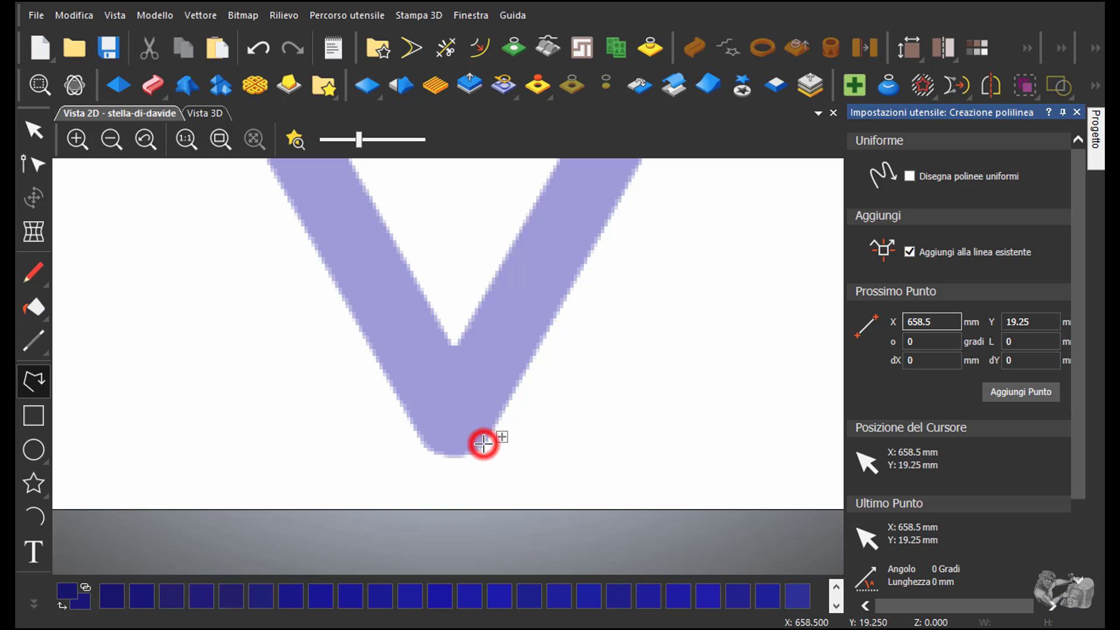
pyautogui.click(621, 191)
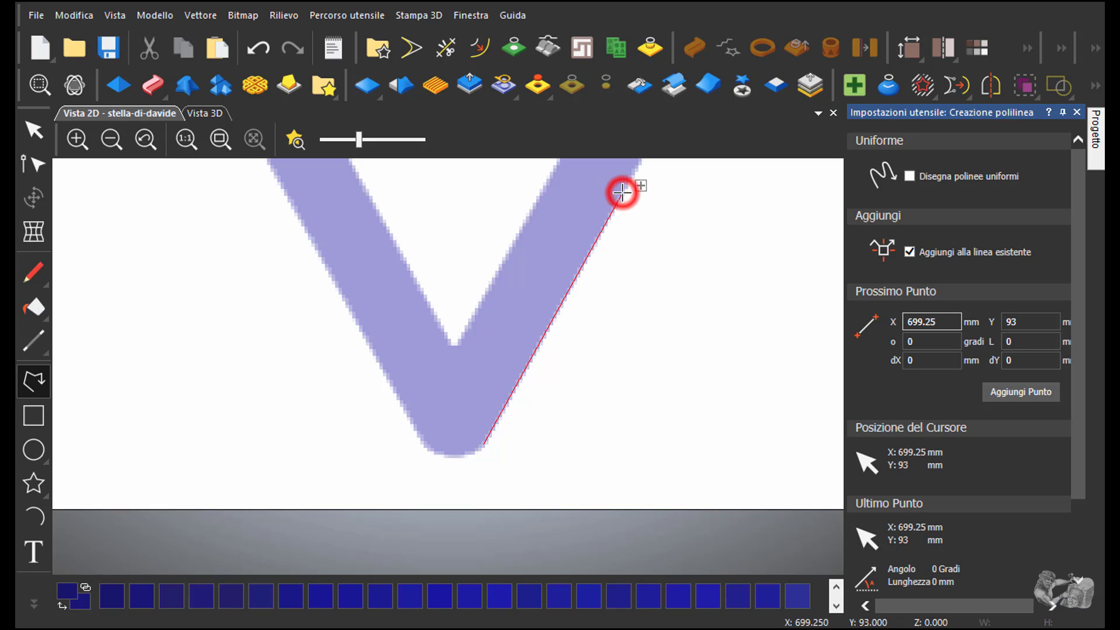
pyautogui.rightClick(622, 191)
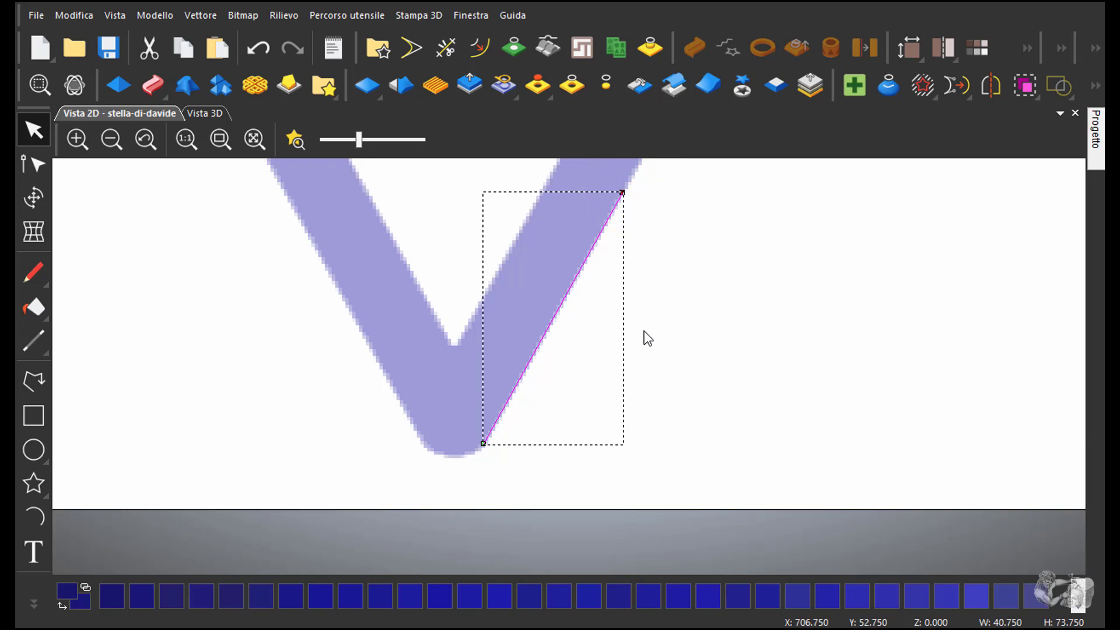
pyautogui.scroll(-2, 642, 331)
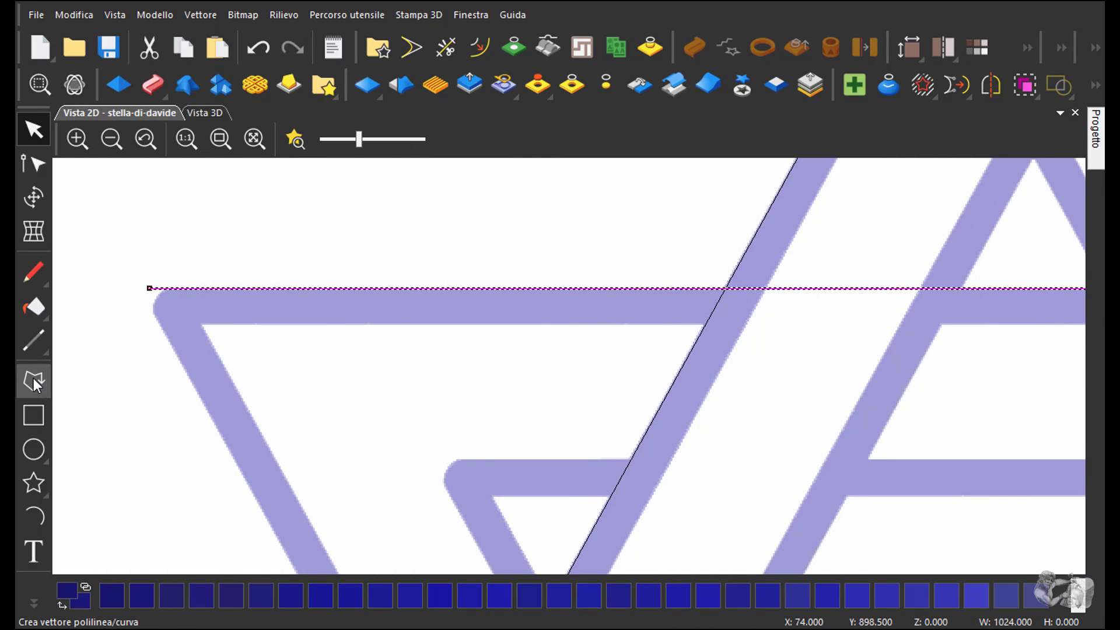
# Trace a polyline along the star's upper-left corner edge
pyautogui.click(34, 379)
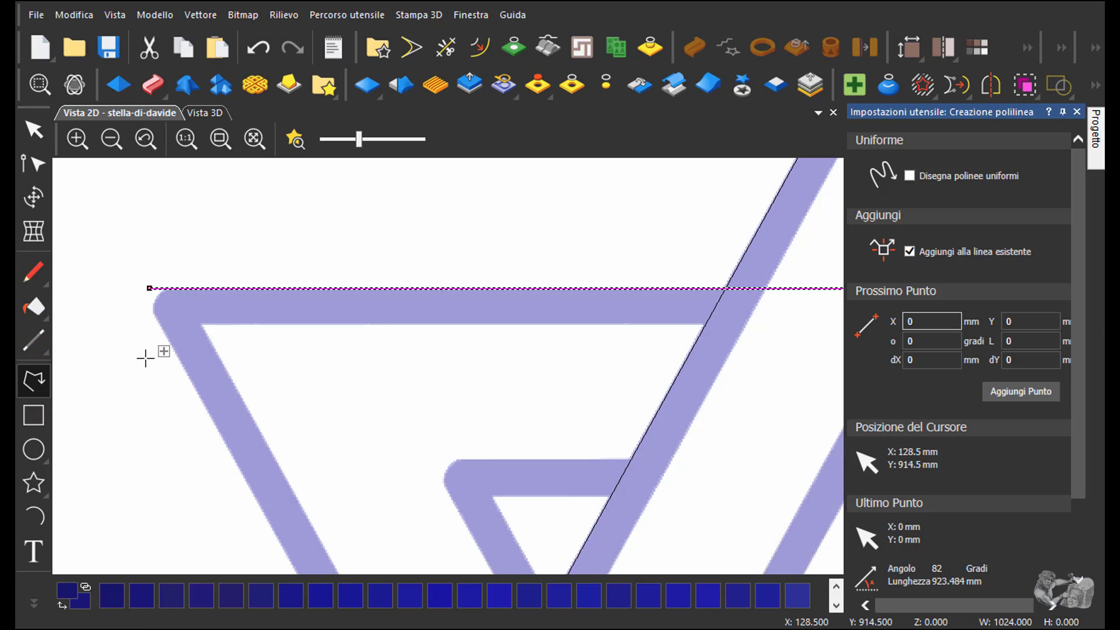
pyautogui.scroll(2, 146, 361)
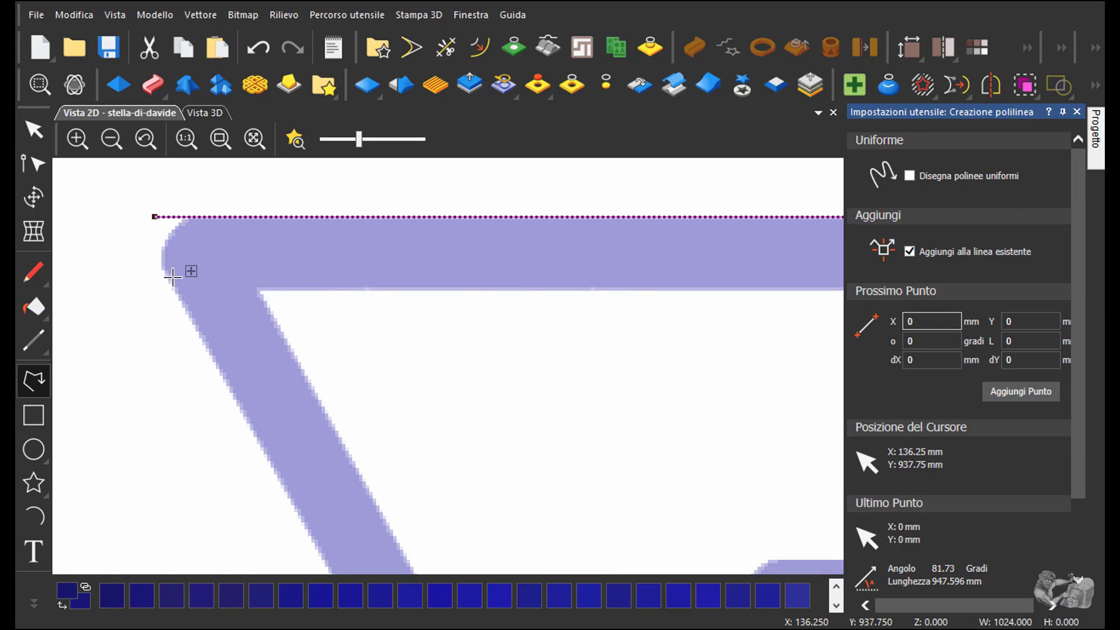
pyautogui.click(168, 278)
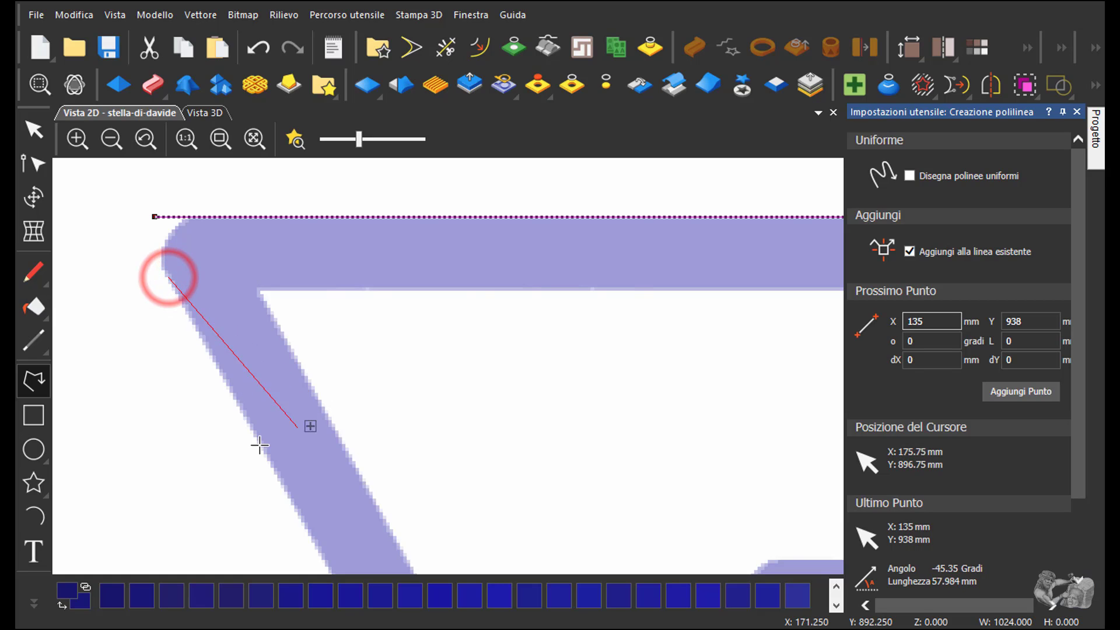
pyautogui.click(318, 545)
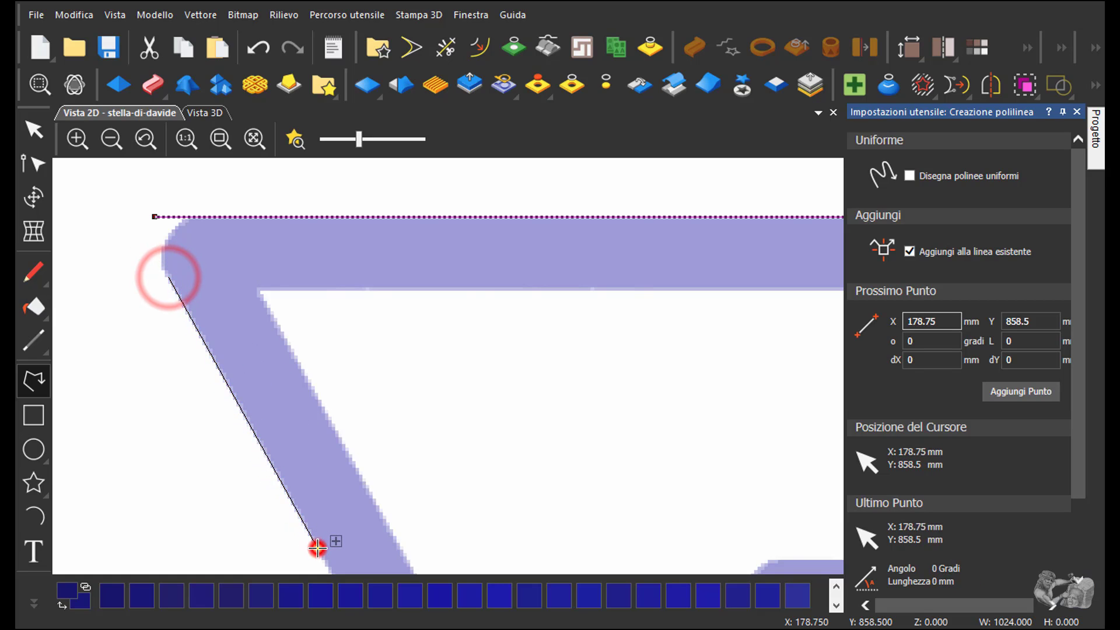
pyautogui.rightClick(318, 545)
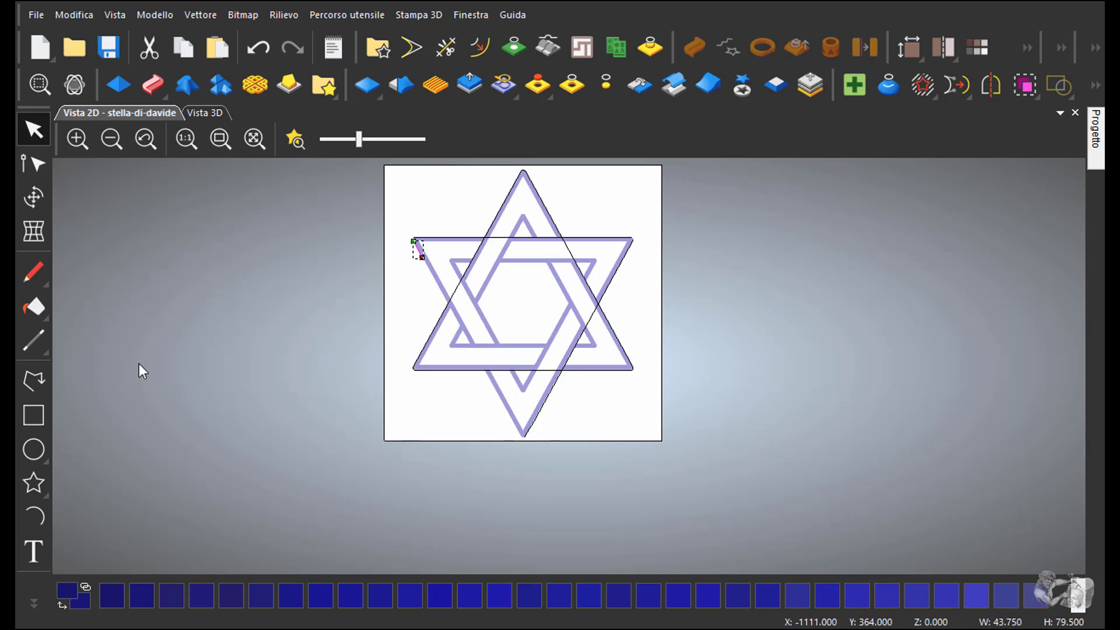
# Draw a line from that line's end down to the bottom vertex
pyautogui.click(33, 380)
pyautogui.click(346, 319)
pyautogui.scroll(3, 443, 453)
pyautogui.scroll(2, 409, 367)
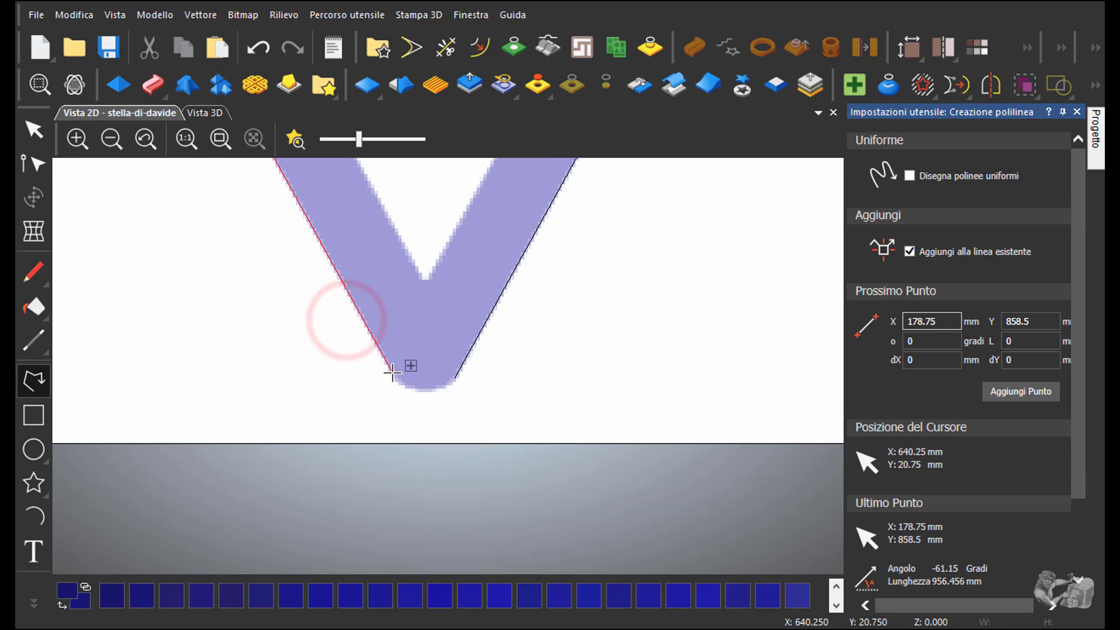
pyautogui.click(395, 376)
pyautogui.rightClick(394, 376)
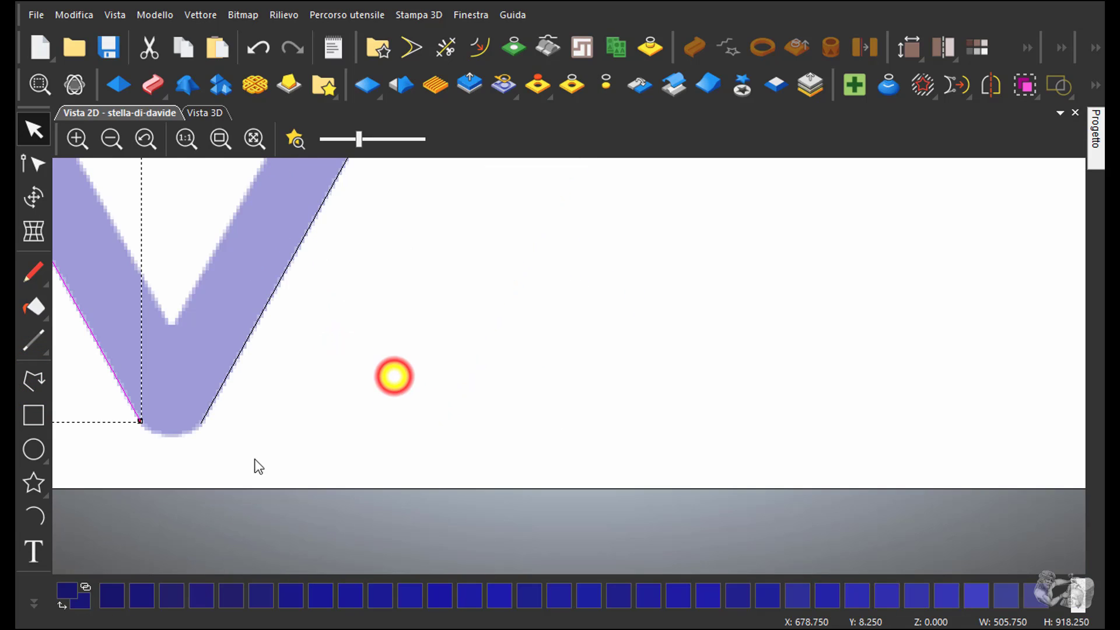
# Round the bottom tip with a three-point Crea Arco arc
pyautogui.click(33, 517)
pyautogui.click(140, 421)
pyautogui.click(167, 434)
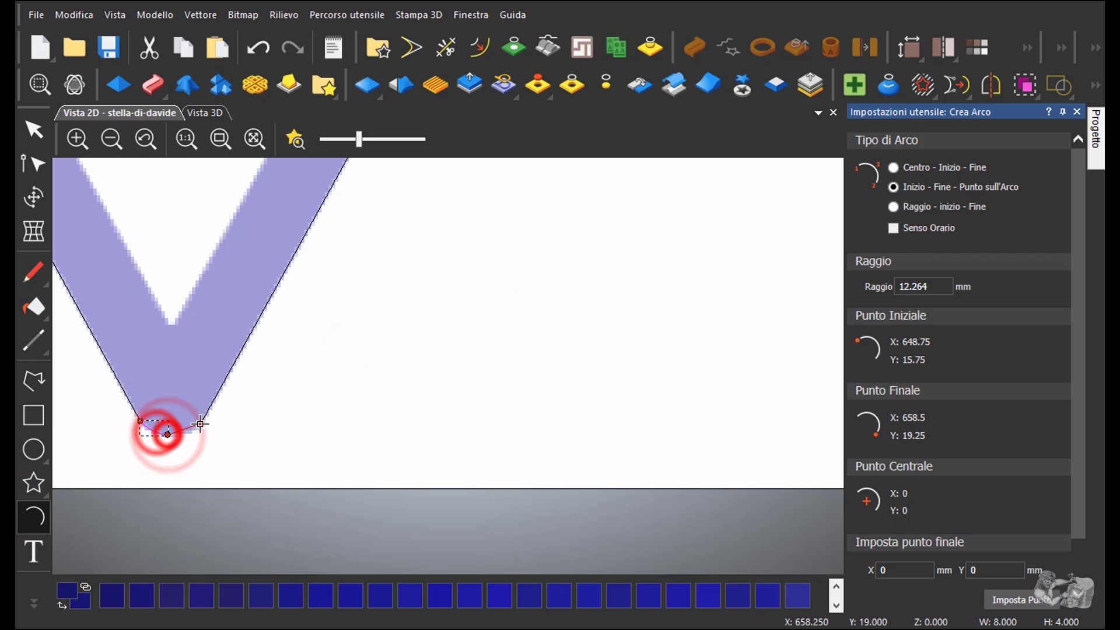
pyautogui.click(200, 420)
pyautogui.rightClick(231, 435)
pyautogui.scroll(-5, 475, 425)
pyautogui.scroll(5, 561, 348)
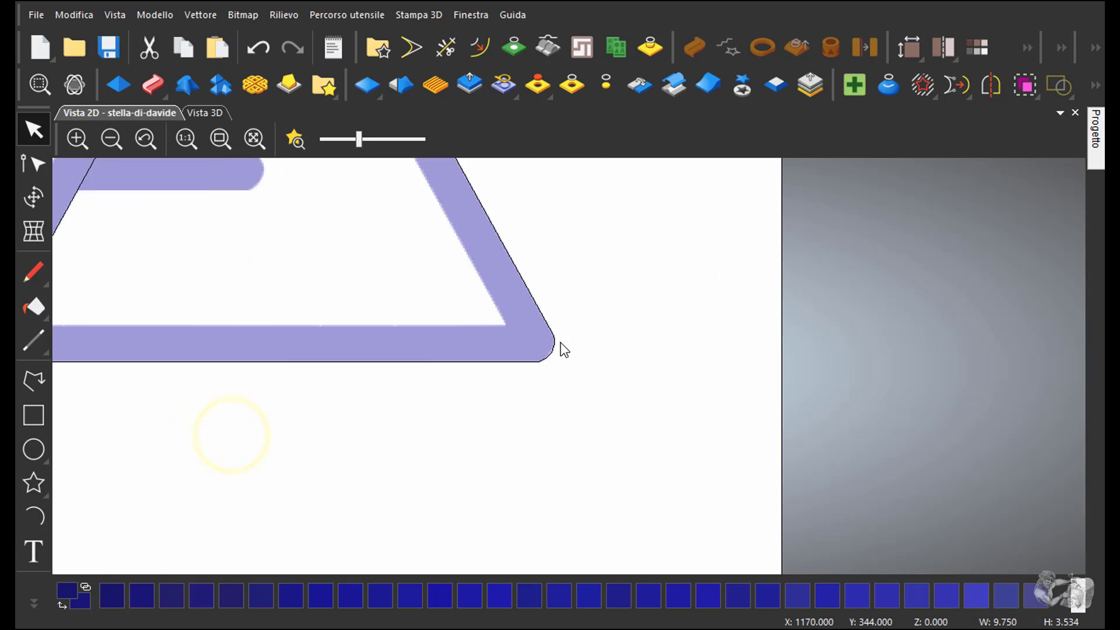
pyautogui.scroll(-5, 578, 243)
pyautogui.scroll(5, 514, 268)
# Arc the upper-right corner onto the diagonal edge and trim the lines at intersections
pyautogui.click(33, 516)
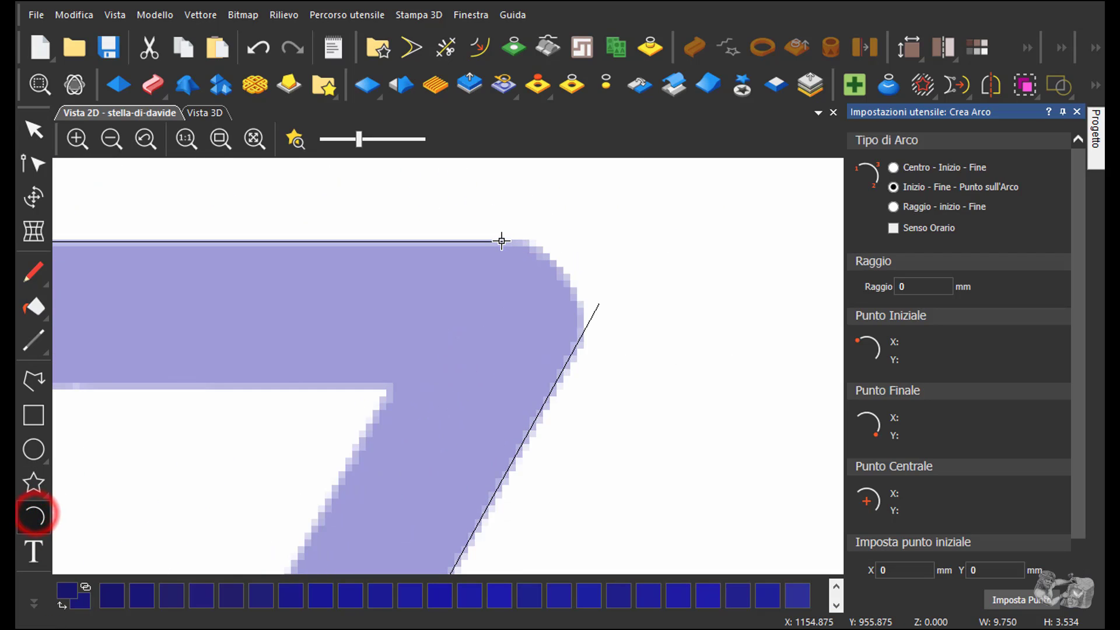
pyautogui.click(502, 241)
pyautogui.click(562, 275)
pyautogui.click(537, 249)
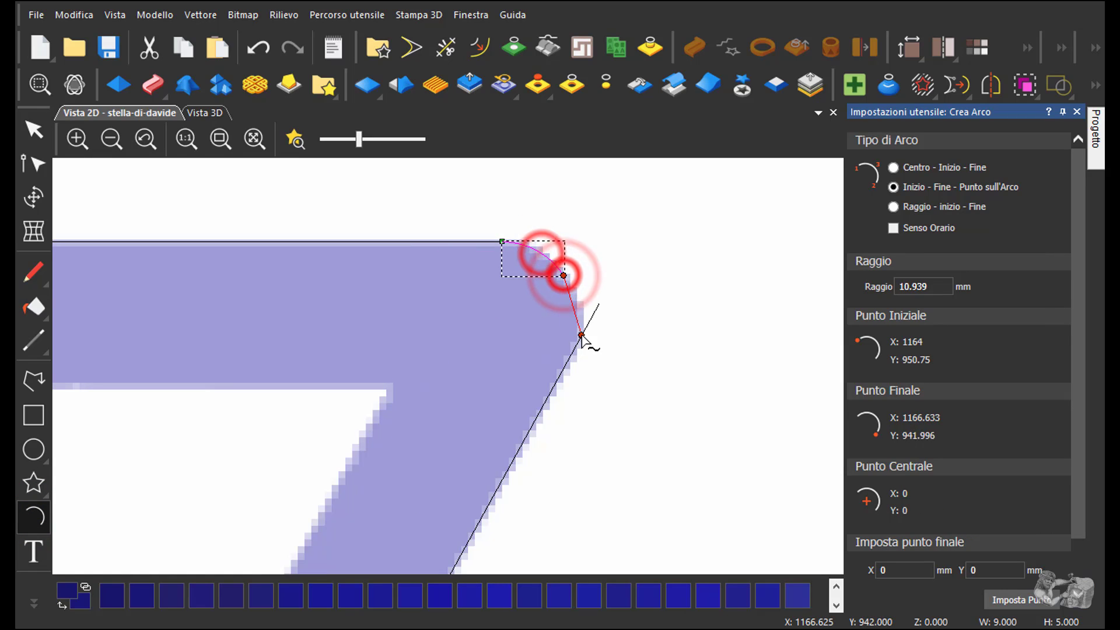
pyautogui.click(563, 275)
pyautogui.click(580, 336)
pyautogui.rightClick(551, 313)
pyautogui.click(637, 268)
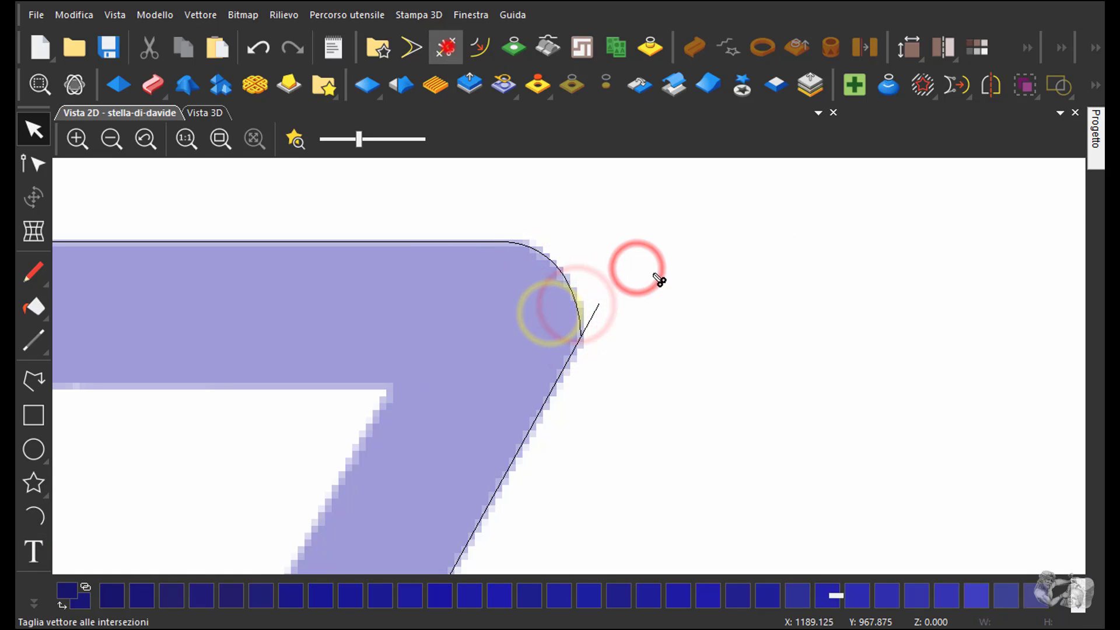
pyautogui.click(445, 47)
pyautogui.click(596, 309)
pyautogui.scroll(-5, 583, 381)
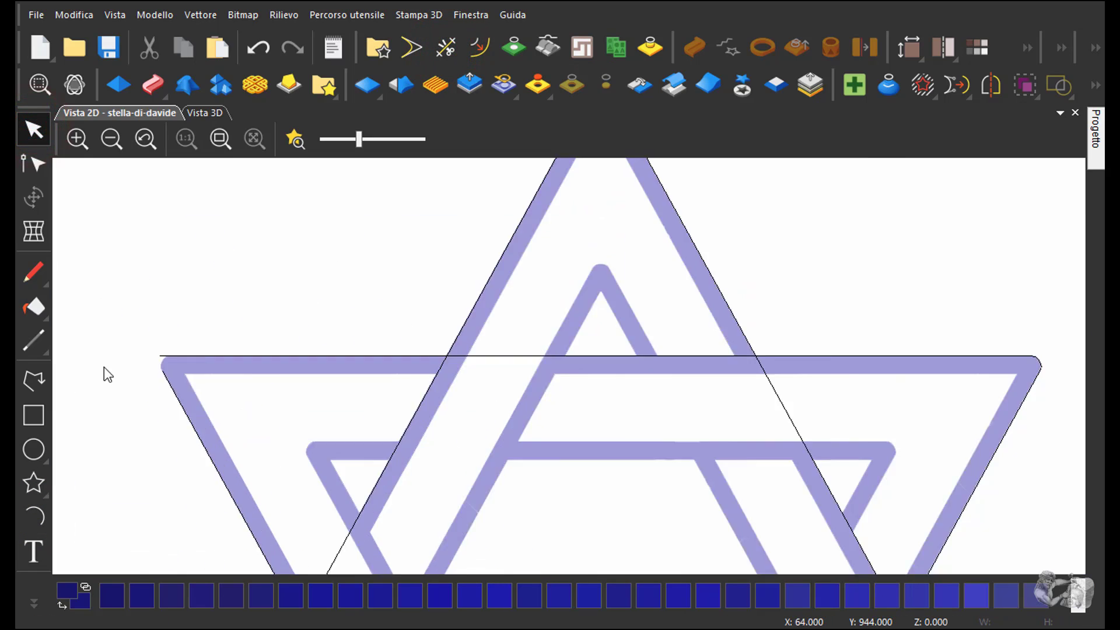
pyautogui.scroll(5, 158, 363)
# Arc the upper-left corner onto the diagonal edge and trim the crossing lines
pyautogui.click(259, 369)
pyautogui.click(257, 336)
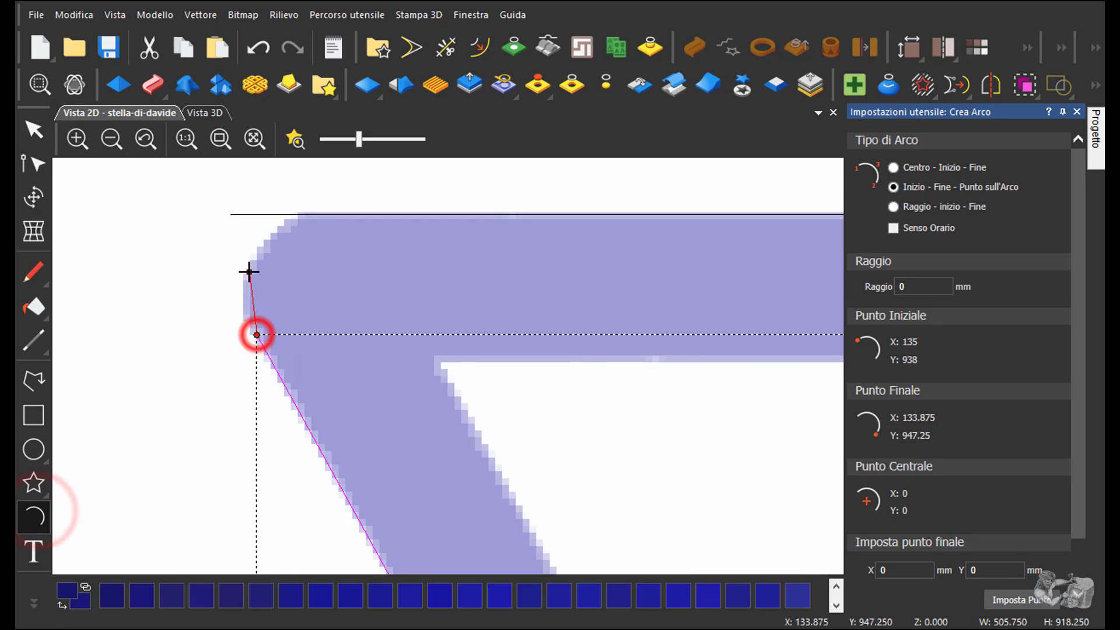
pyautogui.click(250, 272)
pyautogui.click(252, 291)
pyautogui.click(311, 215)
pyautogui.click(275, 233)
pyautogui.rightClick(213, 235)
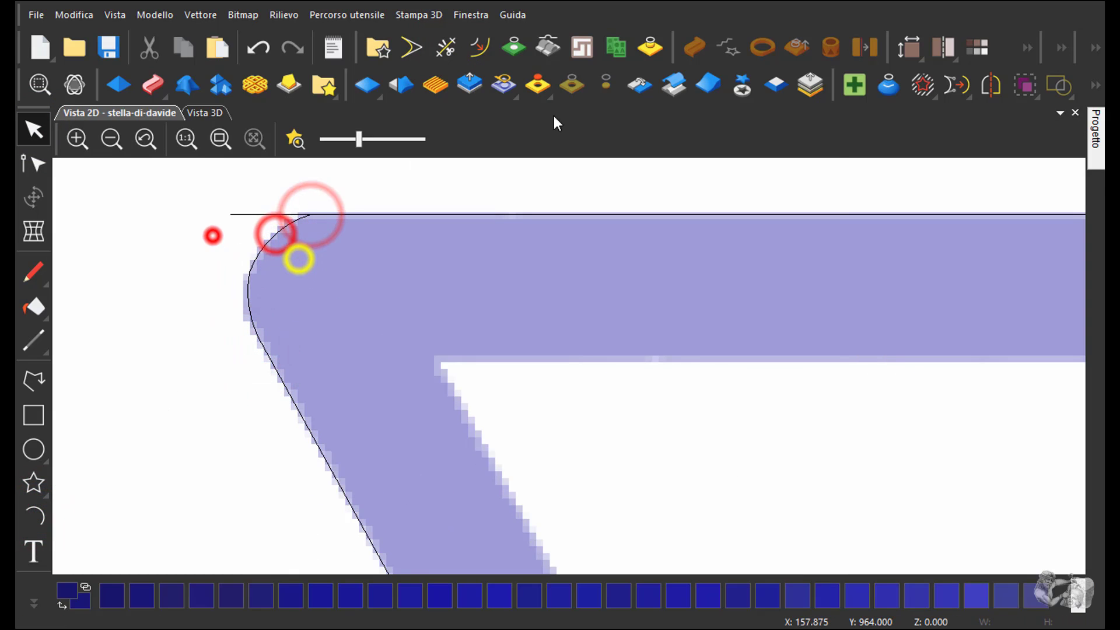
pyautogui.click(445, 47)
# Weld the downward triangle's outline segments with Con nodi coincidenti, then deselect
pyautogui.press('F4')
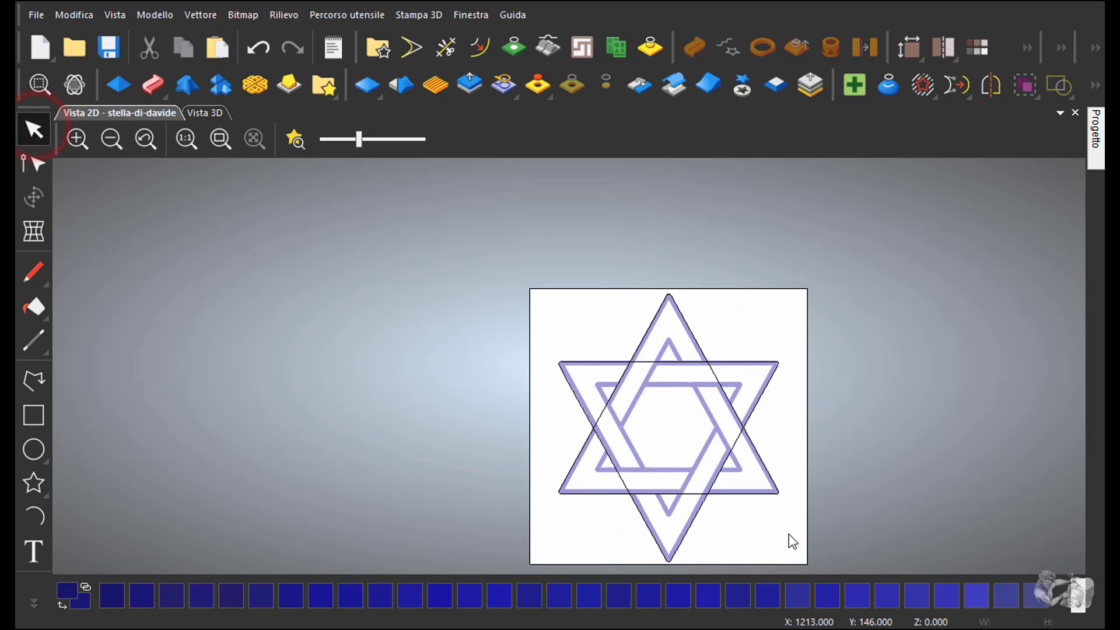
pyautogui.moveTo(544, 348); pyautogui.dragTo(786, 565)
pyautogui.click(200, 14)
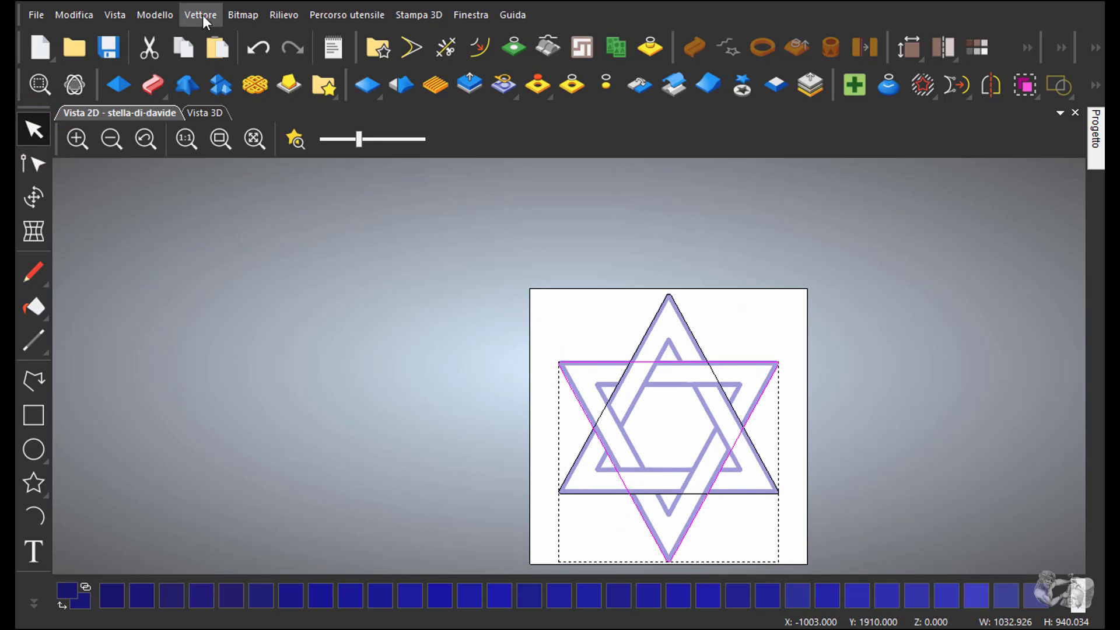
pyautogui.click(494, 253)
pyautogui.click(1055, 323)
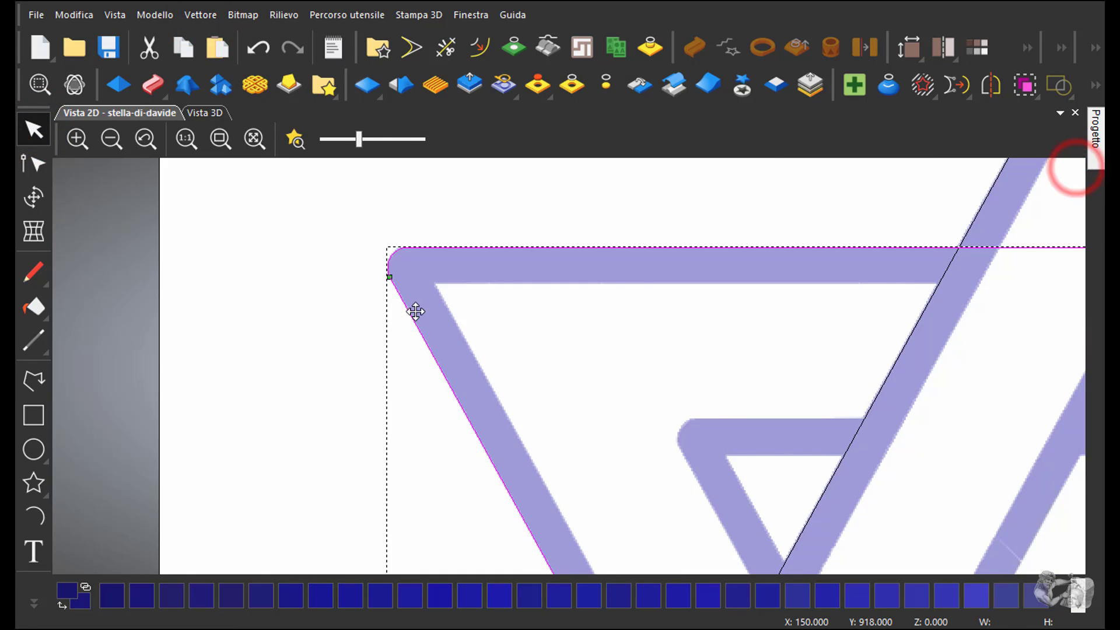
pyautogui.click(332, 307)
pyautogui.click(219, 139)
pyautogui.moveTo(360, 139)
pyautogui.mouseDown()
pyautogui.moveTo(321, 139)
pyautogui.moveTo(376, 139)
pyautogui.mouseUp()
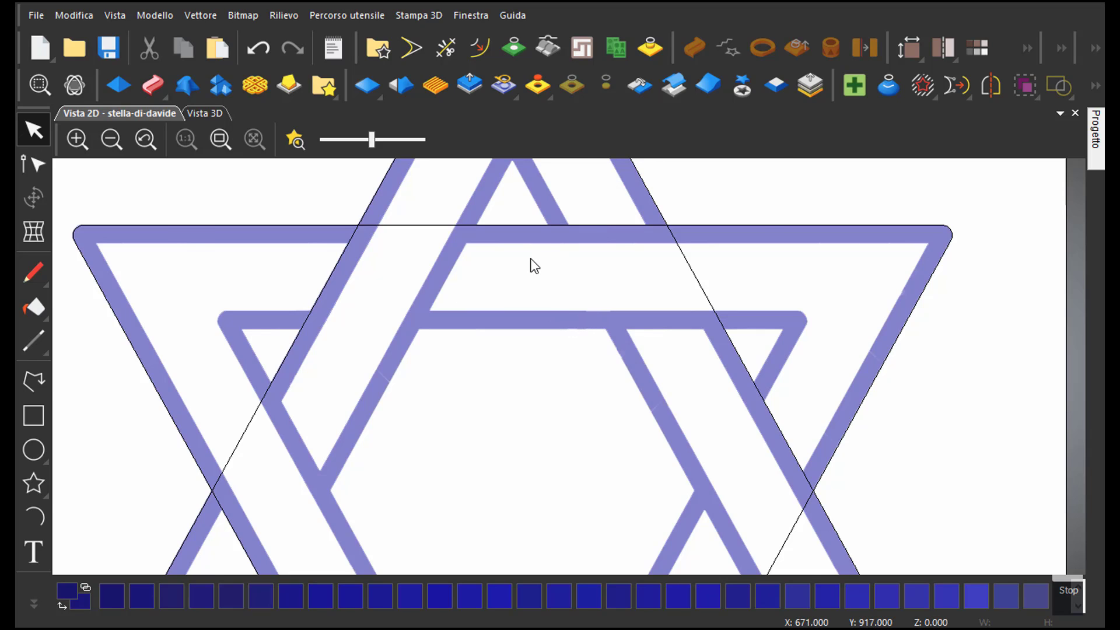
# Draw the first polyline edges of the rectangle along the band crossing near the top
pyautogui.scroll(2, 534, 267)
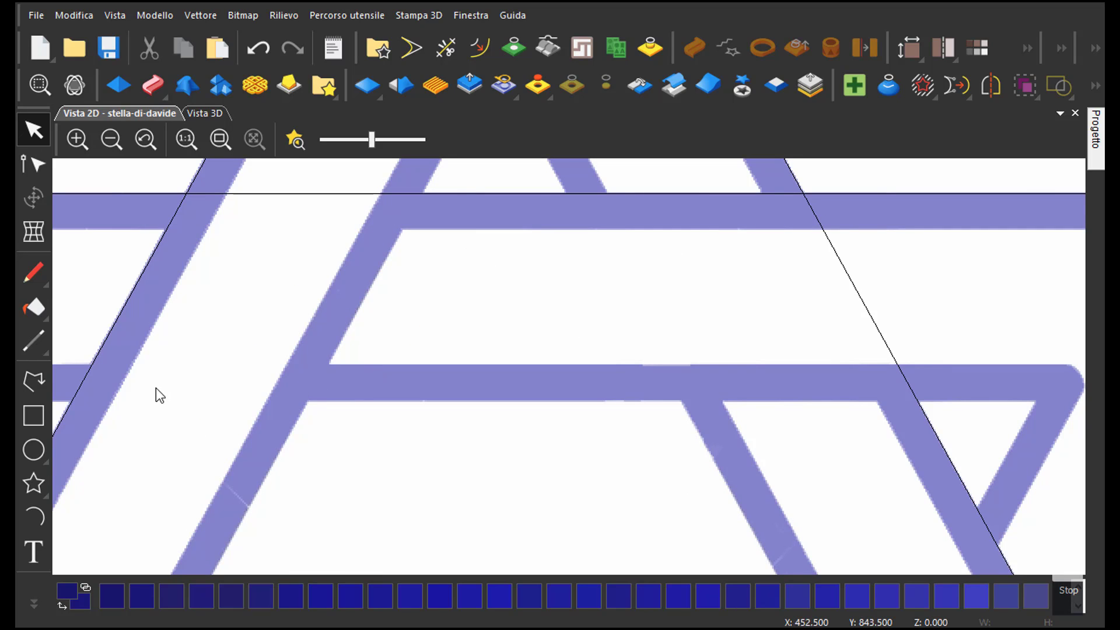
pyautogui.click(36, 377)
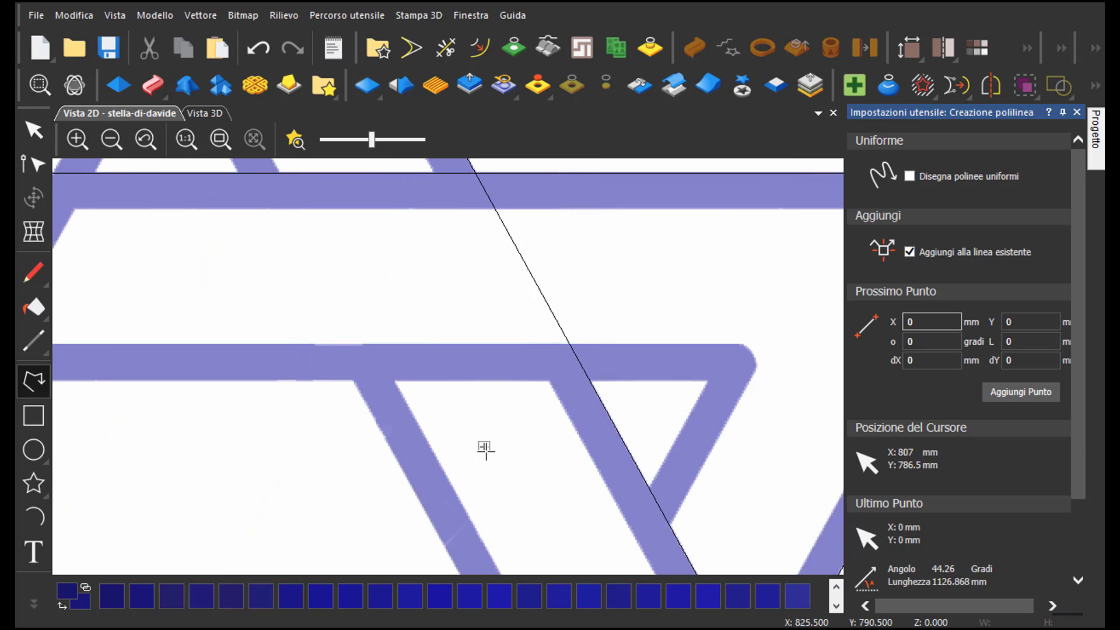
pyautogui.scroll(-2, 486, 450)
pyautogui.scroll(2, 142, 335)
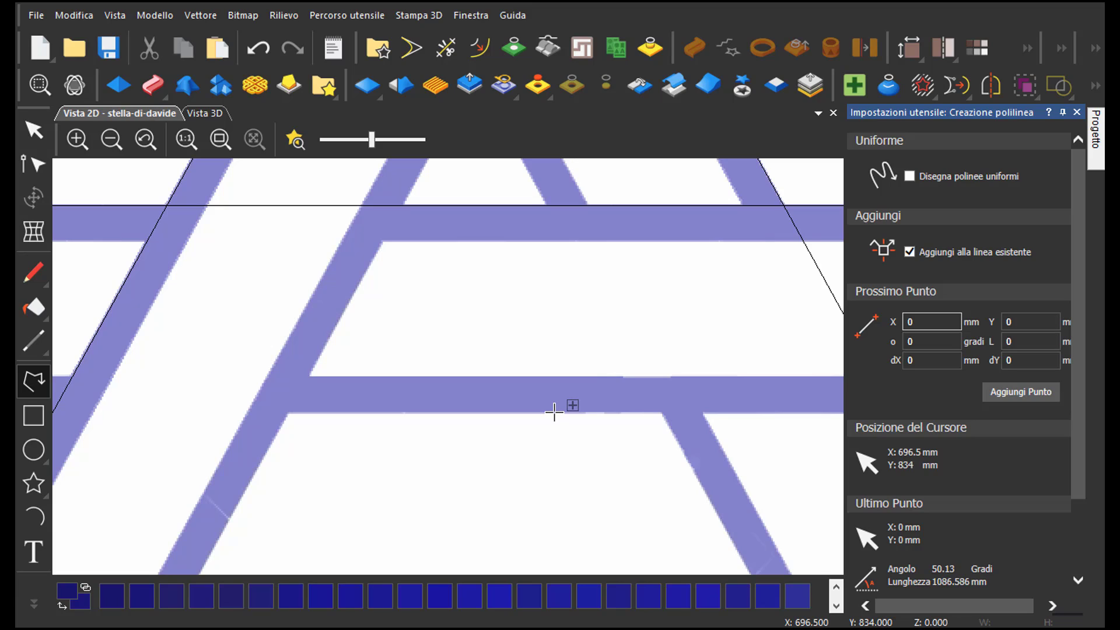
pyautogui.click(555, 413)
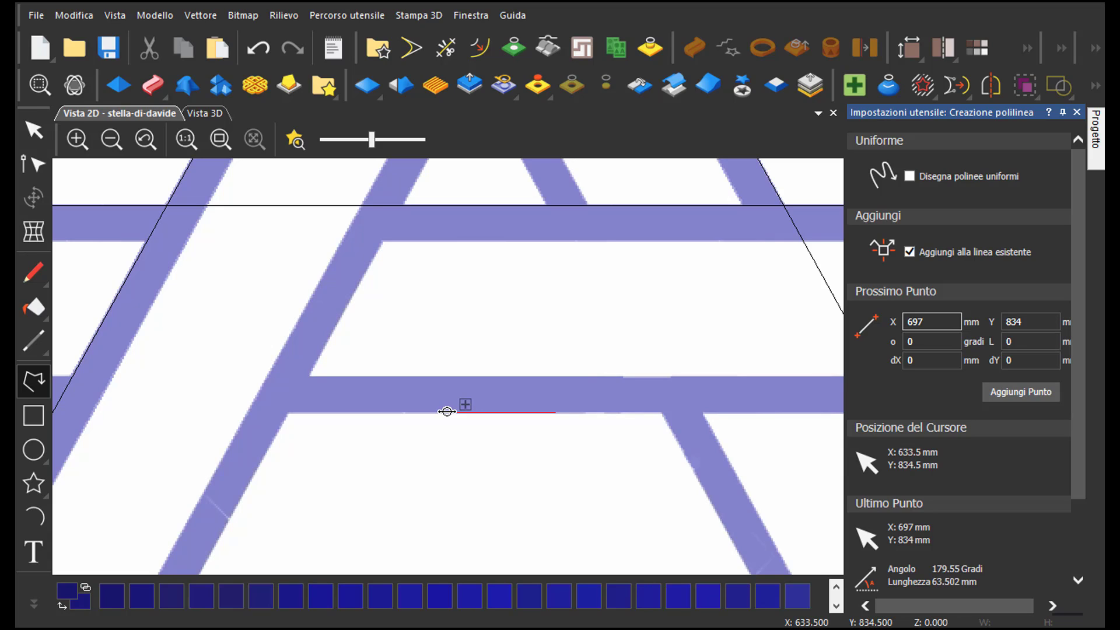
pyautogui.click(447, 412)
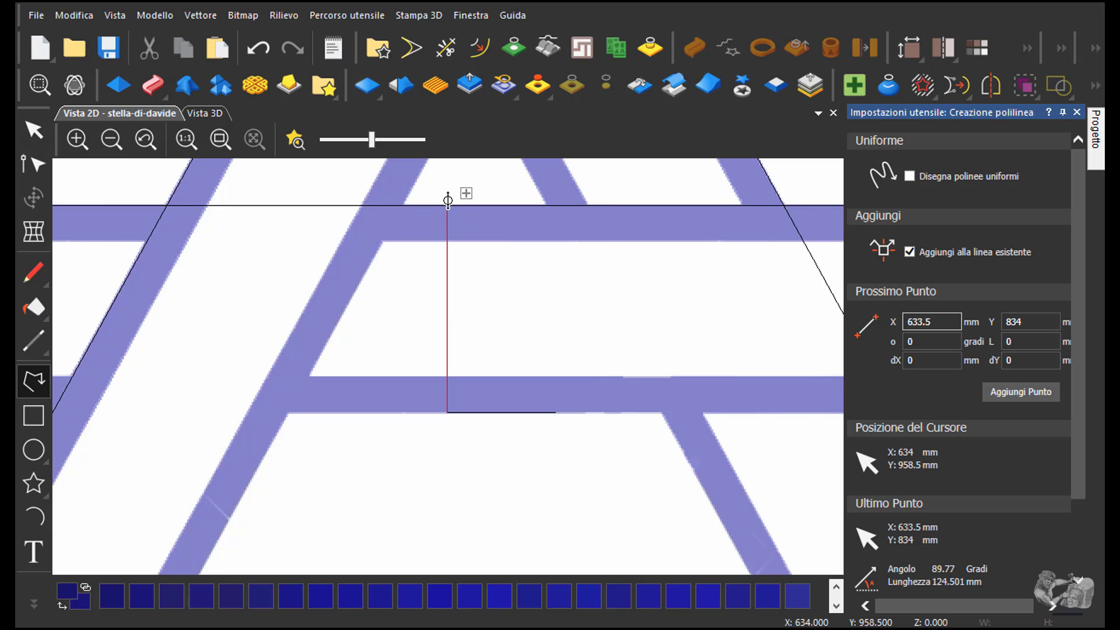
pyautogui.click(448, 201)
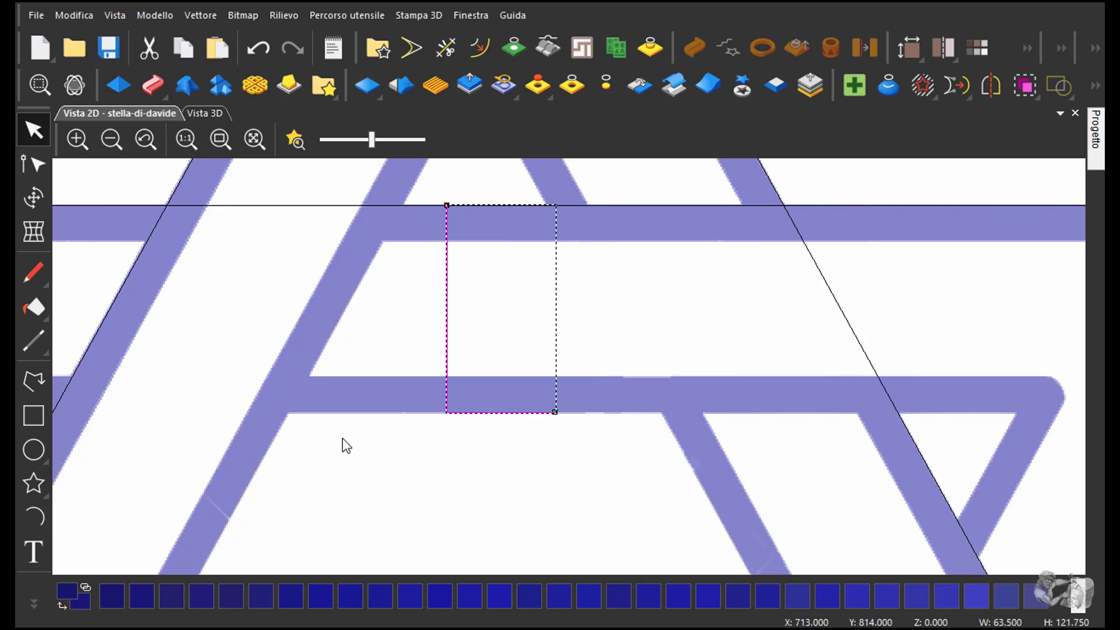
# Draw the remaining edges to close the 63.5 × 121.75 mm rectangle
pyautogui.click(34, 383)
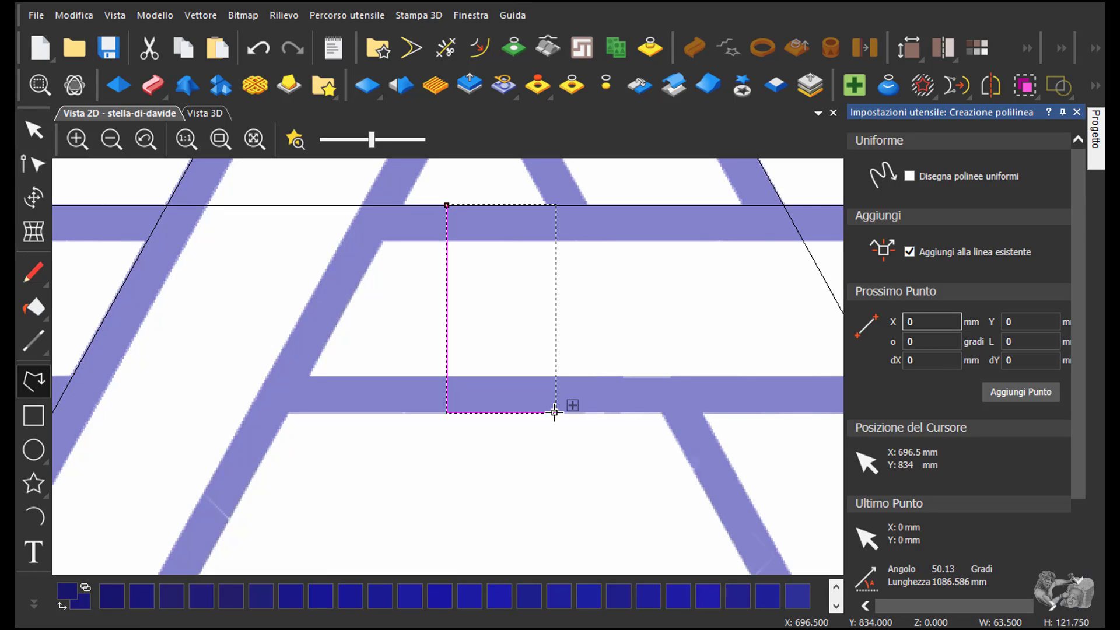
pyautogui.click(555, 413)
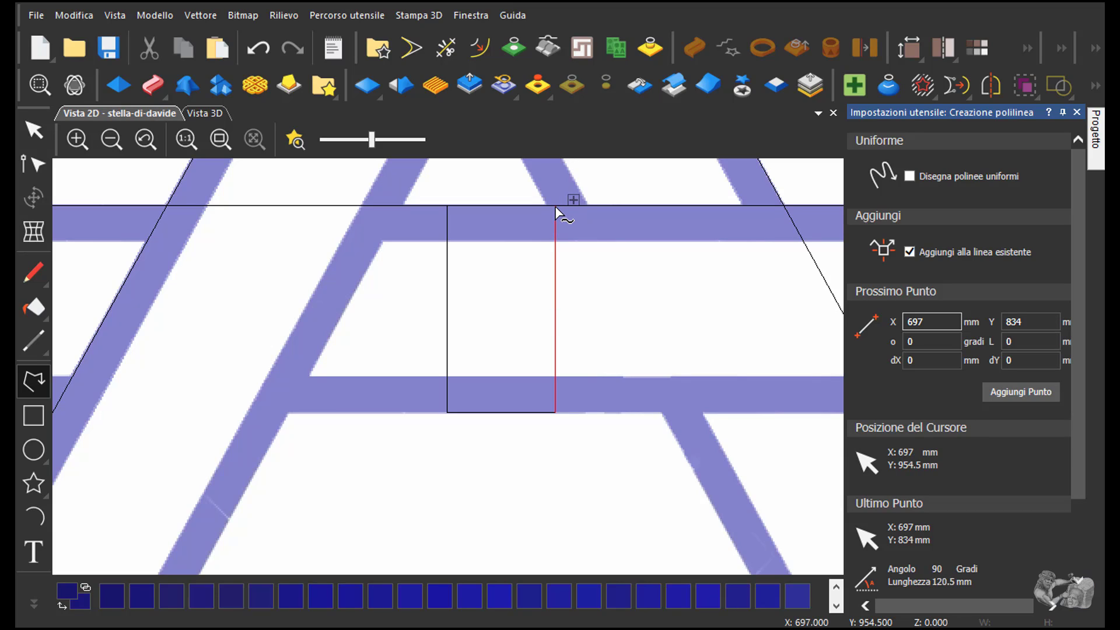
pyautogui.click(556, 207)
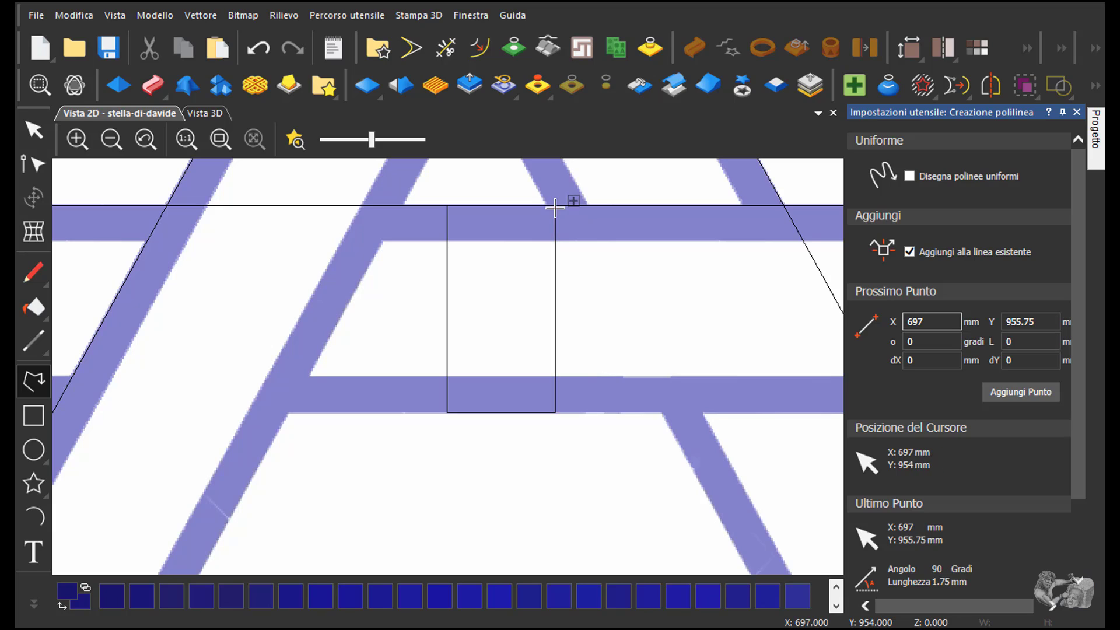
pyautogui.click(446, 205)
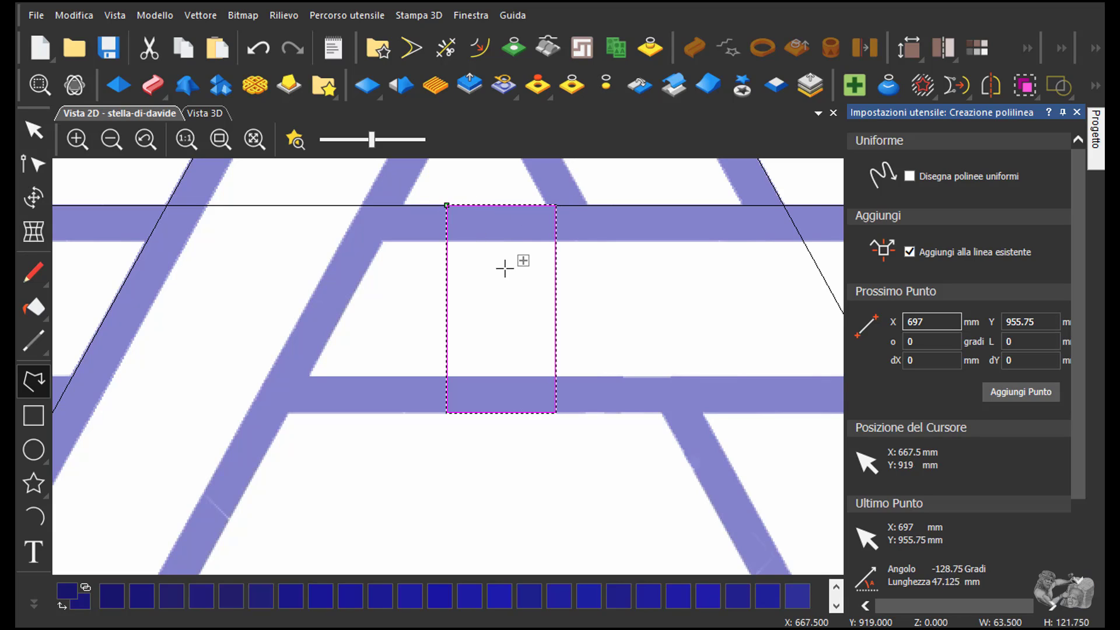
pyautogui.press('Escape')
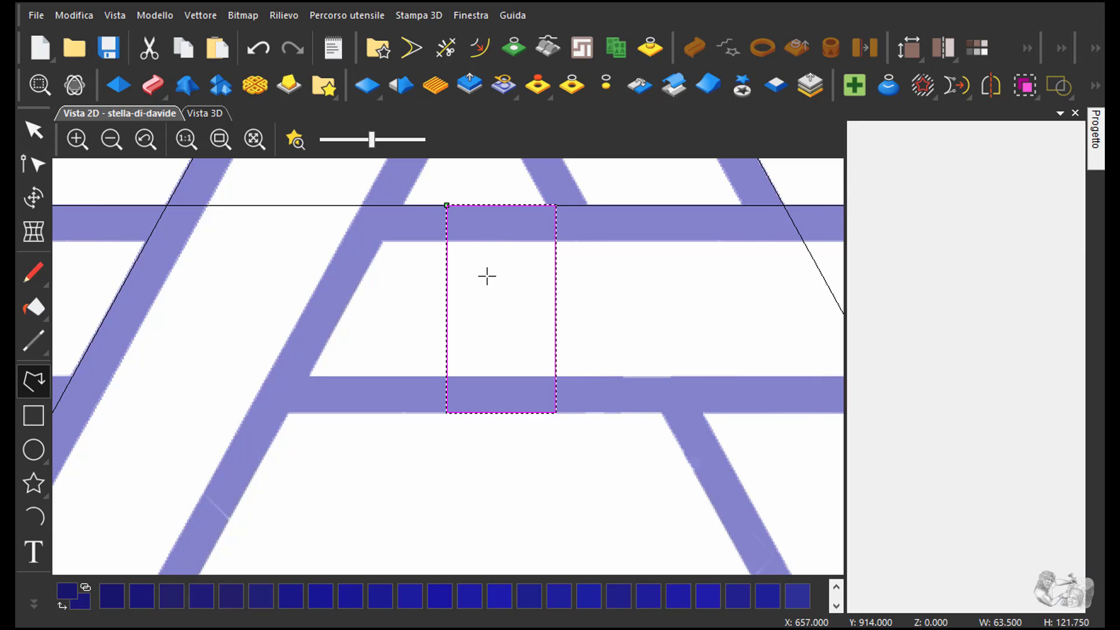
pyautogui.scroll(-2, 500, 425)
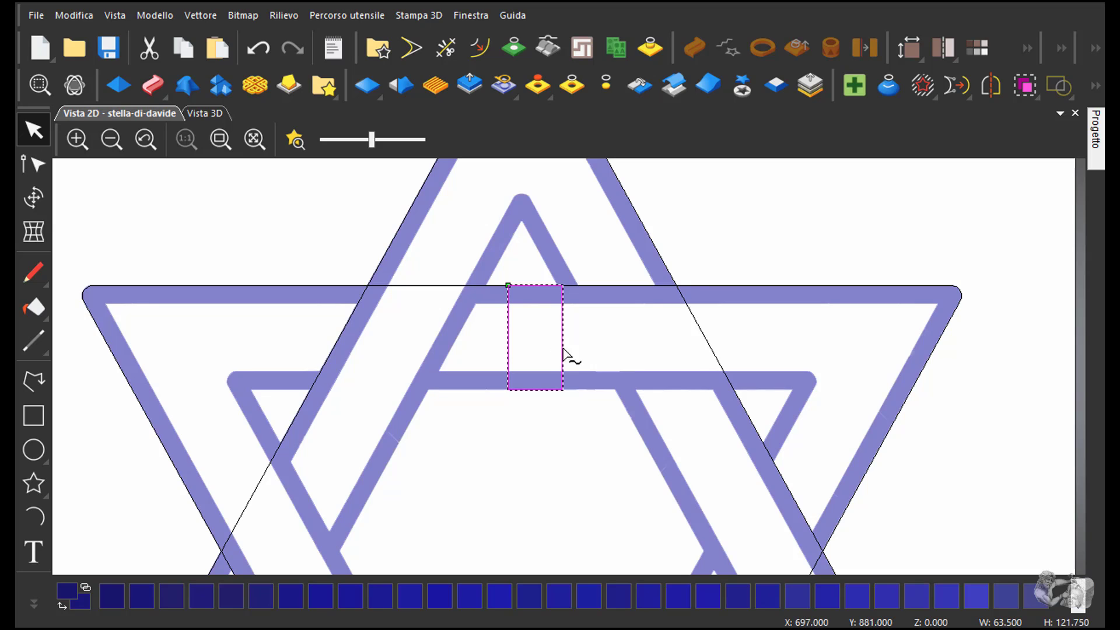
# Drag the rectangle to empty space at upper right and load it into Trasforma
pyautogui.moveTo(846, 238); pyautogui.dragTo(818, 230)
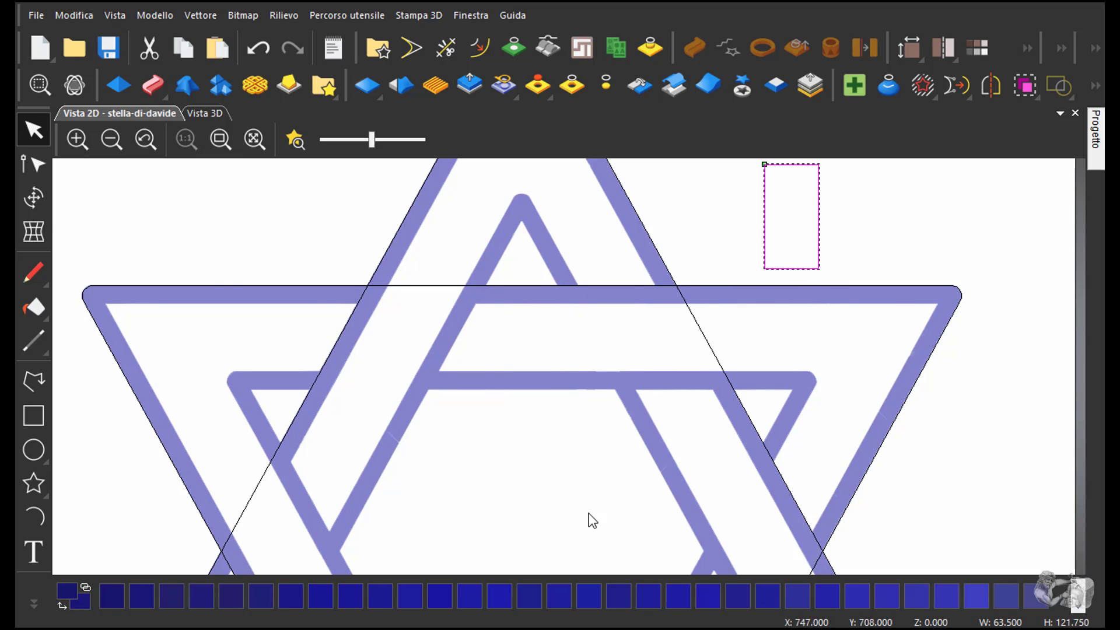
pyautogui.scroll(-2, 590, 520)
pyautogui.scroll(2, 704, 298)
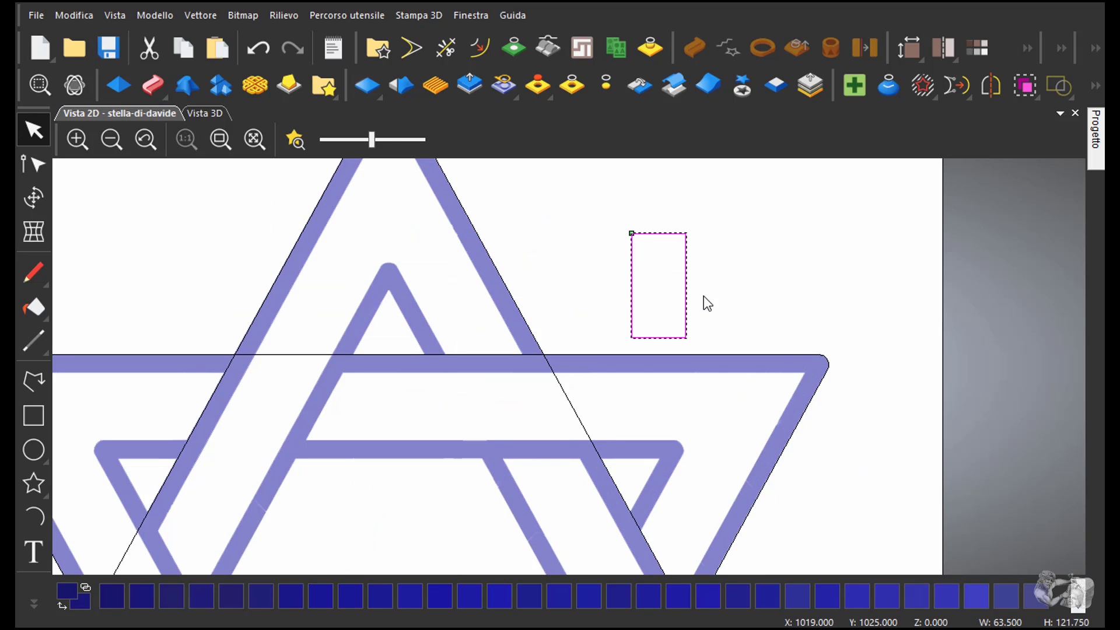
pyautogui.scroll(2, 704, 296)
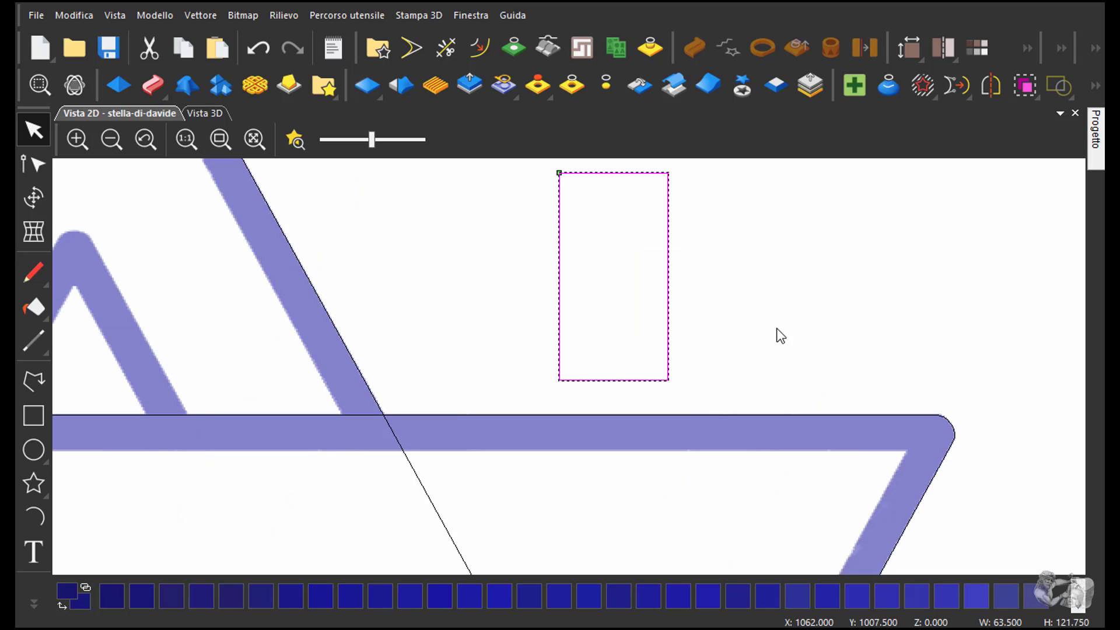
pyautogui.click(33, 198)
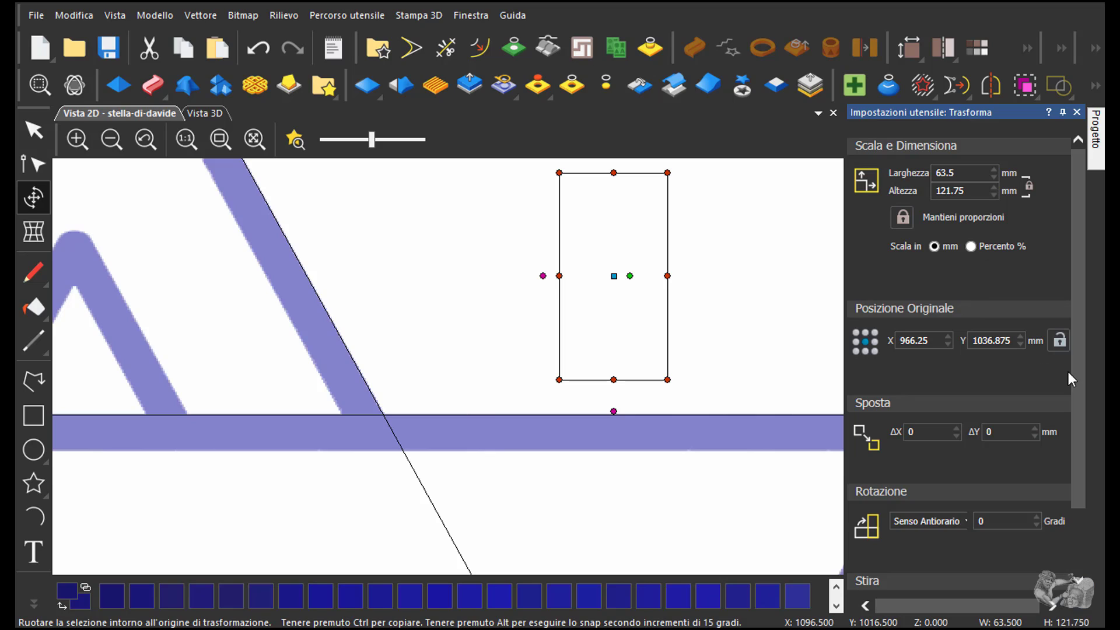
# Rotate the rectangle 90° Senso Orario so it measures 121.75 × 63.5 mm
pyautogui.moveTo(1080, 372); pyautogui.dragTo(1083, 442)
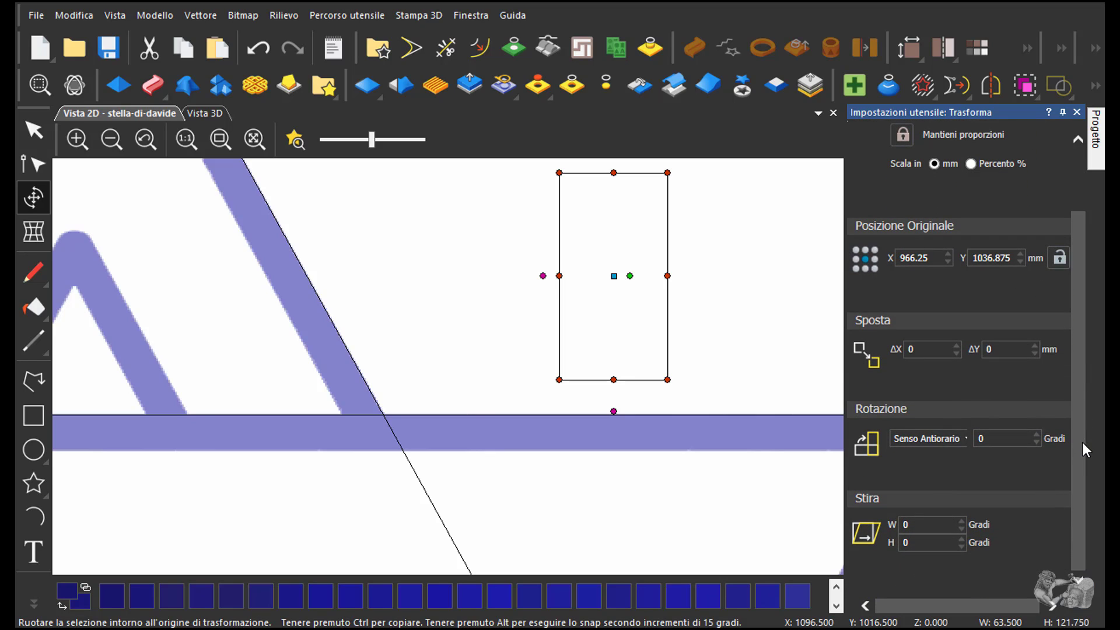
pyautogui.click(978, 438)
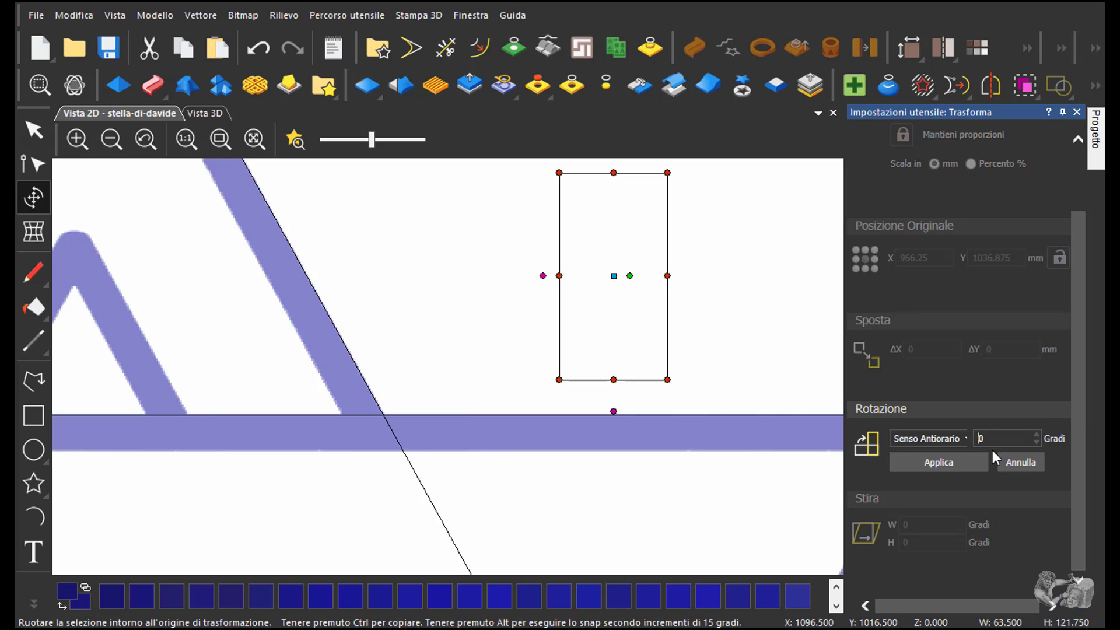
pyautogui.write('90')
pyautogui.click(965, 437)
pyautogui.click(947, 475)
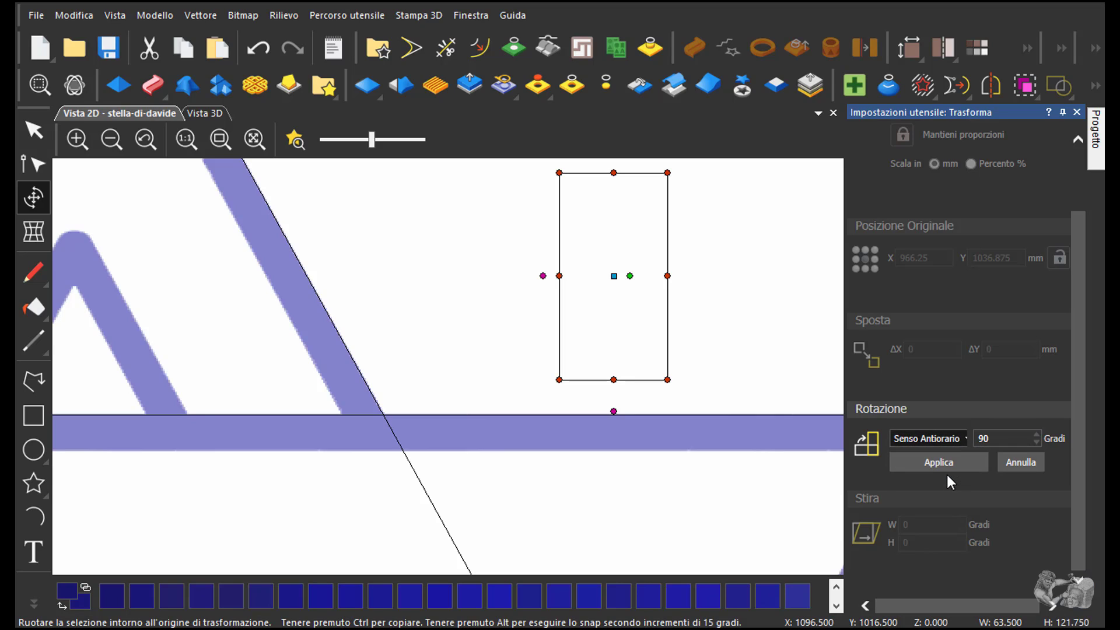
pyautogui.click(937, 463)
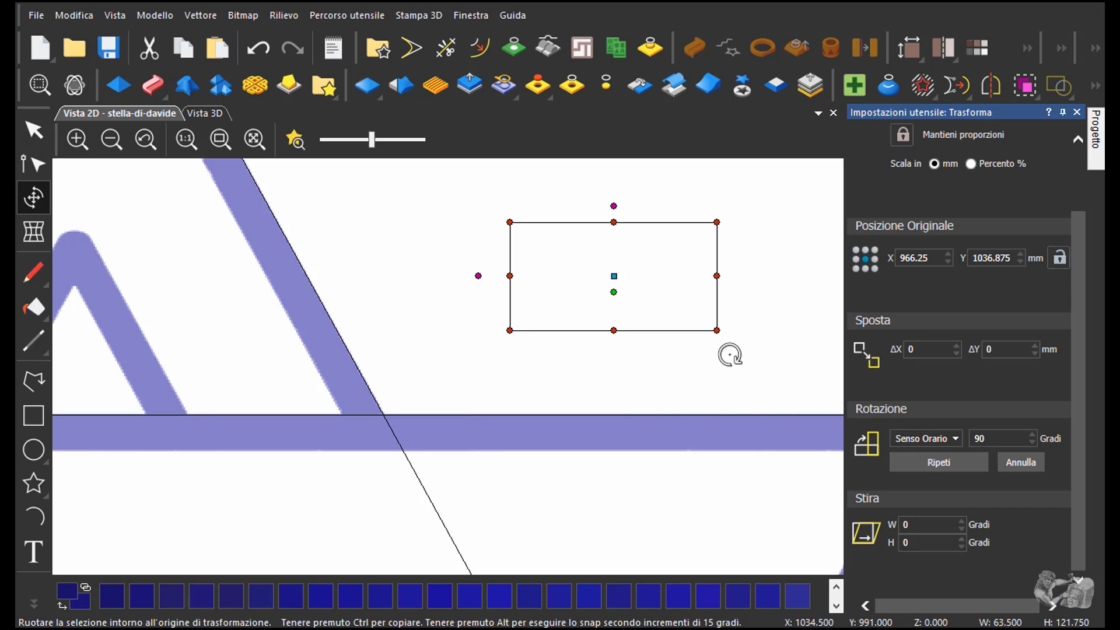
# Cut the rectangle at both bottom corners with Modifica Nodo and delete the bottom edge
pyautogui.click(36, 166)
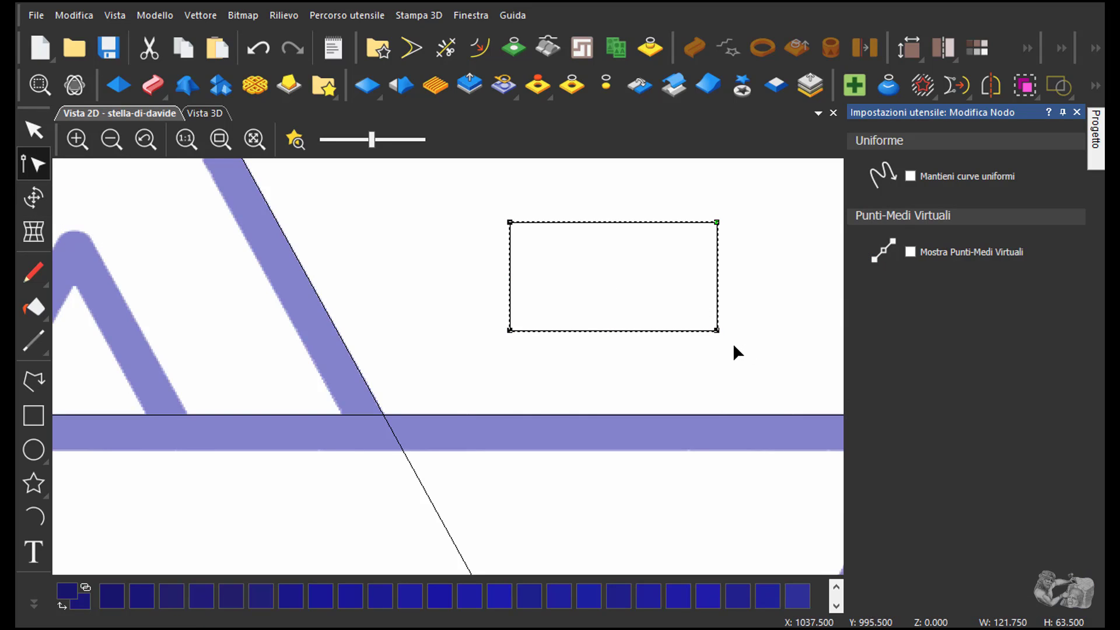
pyautogui.press('c')
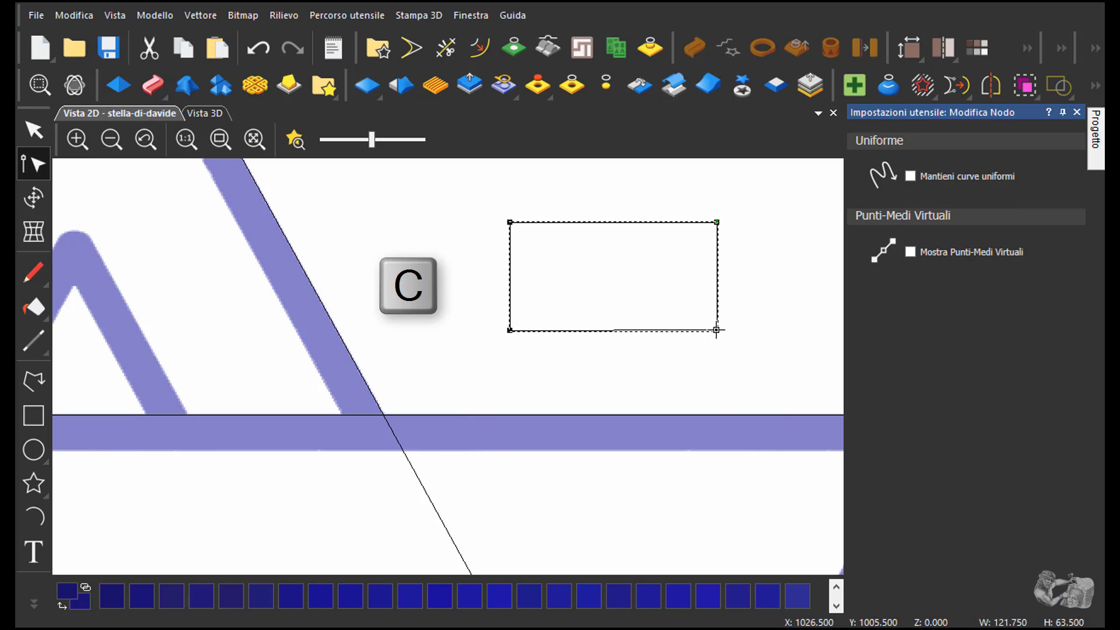
pyautogui.click(510, 331)
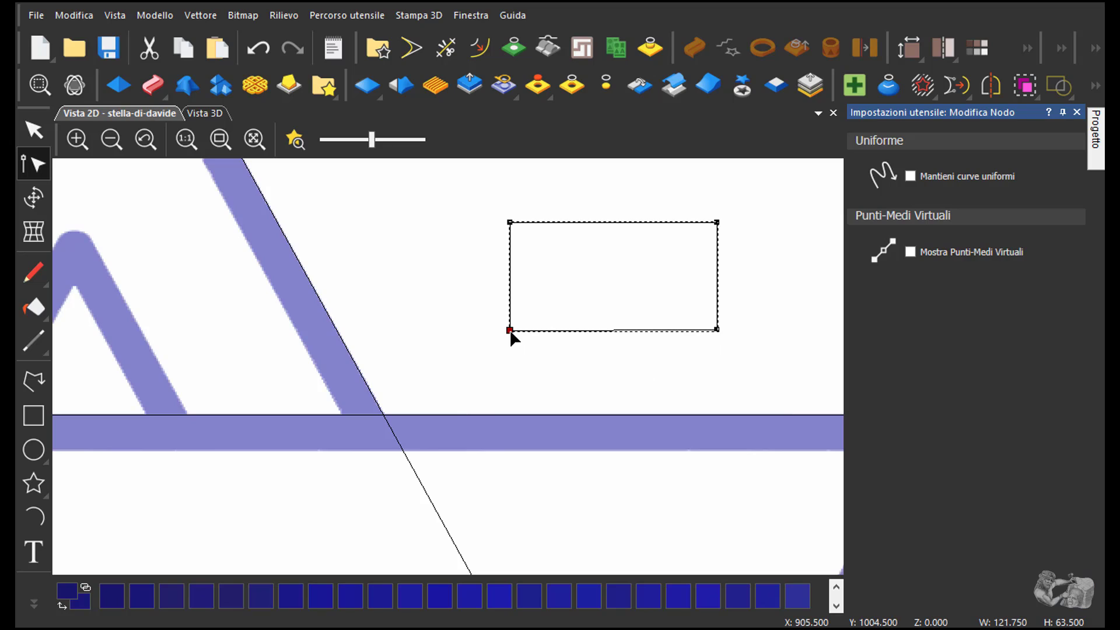
pyautogui.click(510, 331)
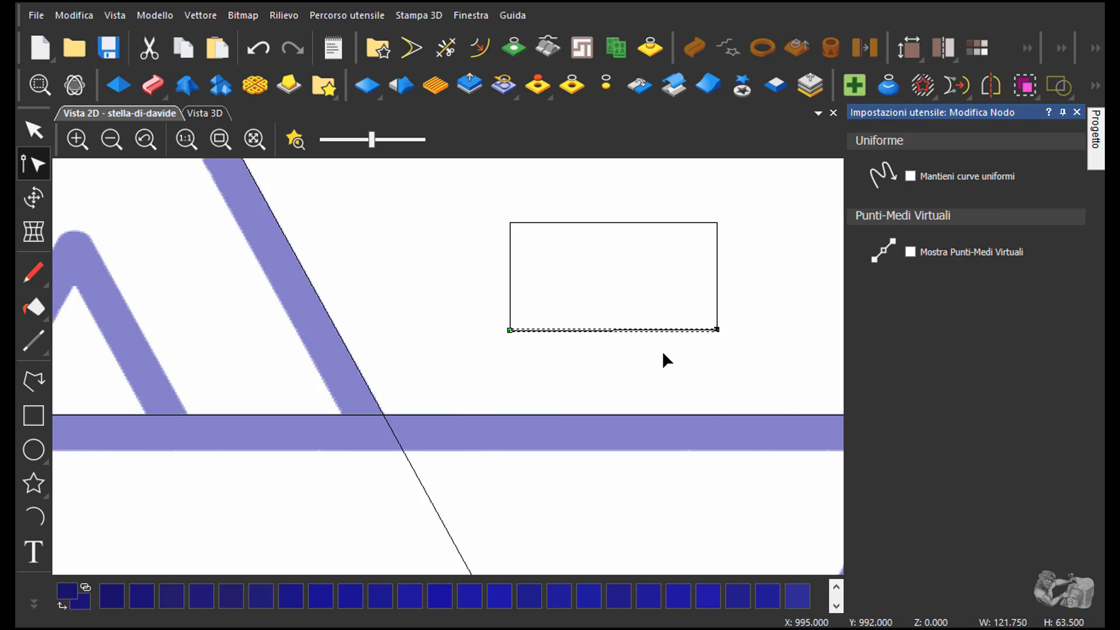
pyautogui.click(630, 222)
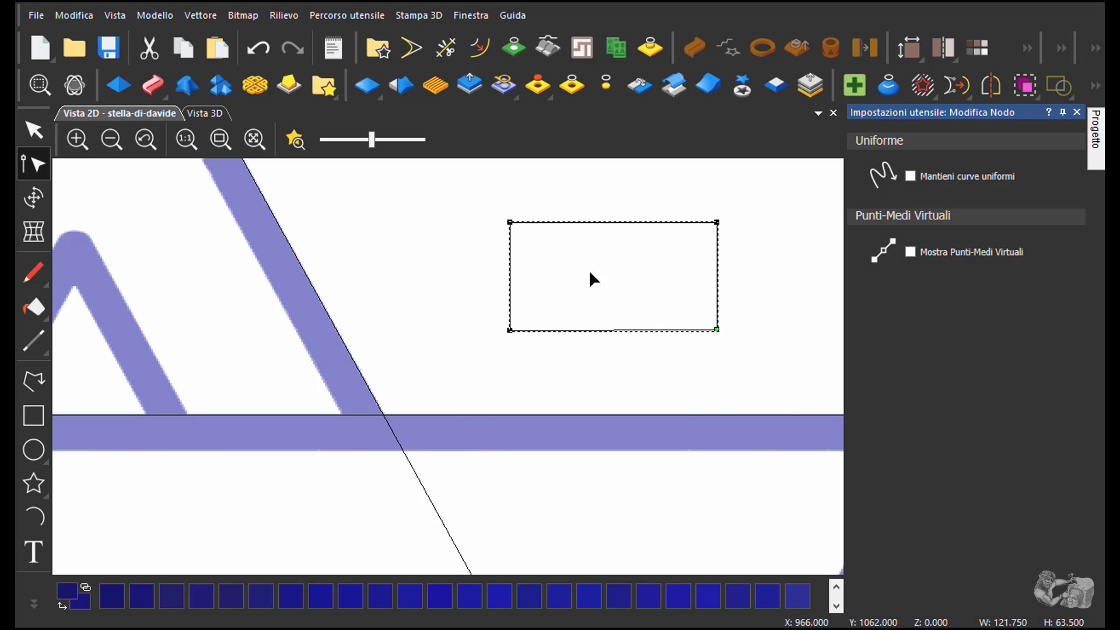
pyautogui.click(594, 330)
pyautogui.press('Delete')
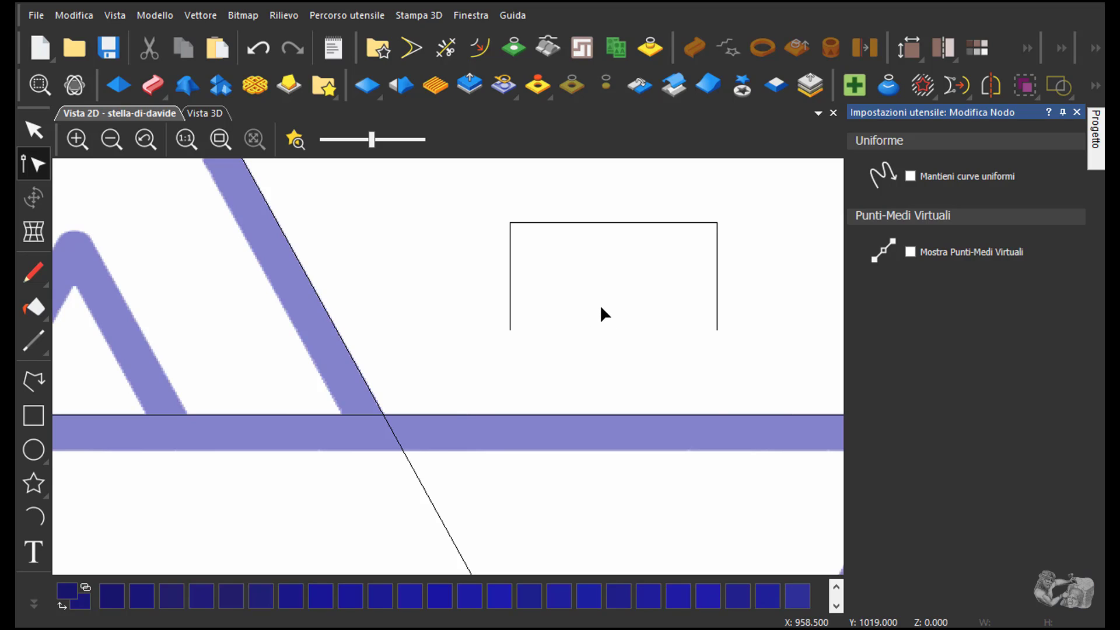
pyautogui.click(509, 264)
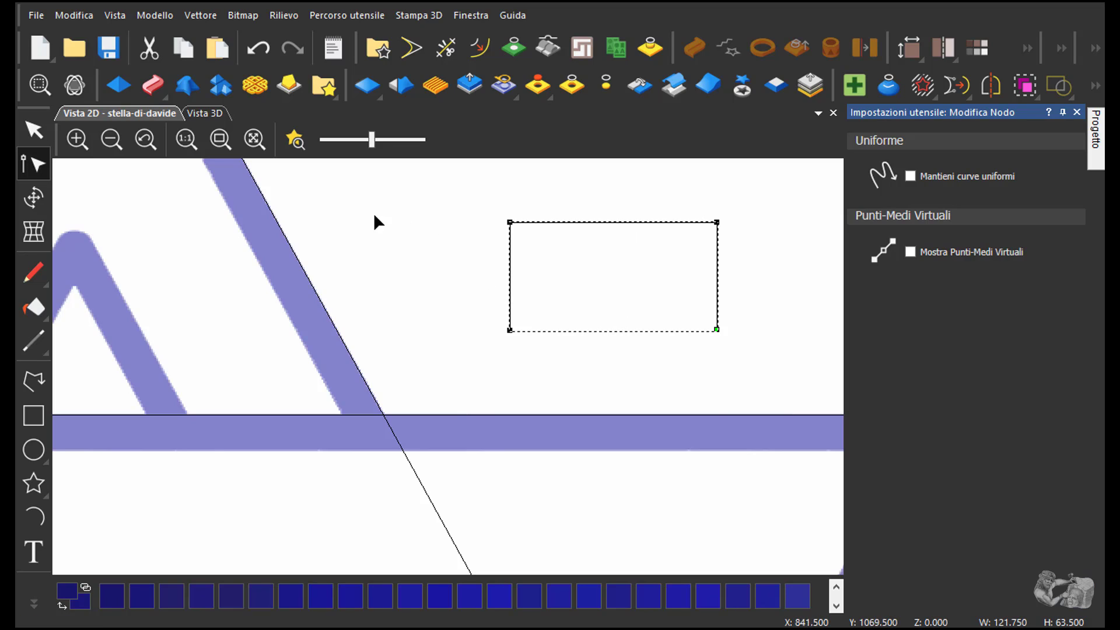
pyautogui.click(33, 128)
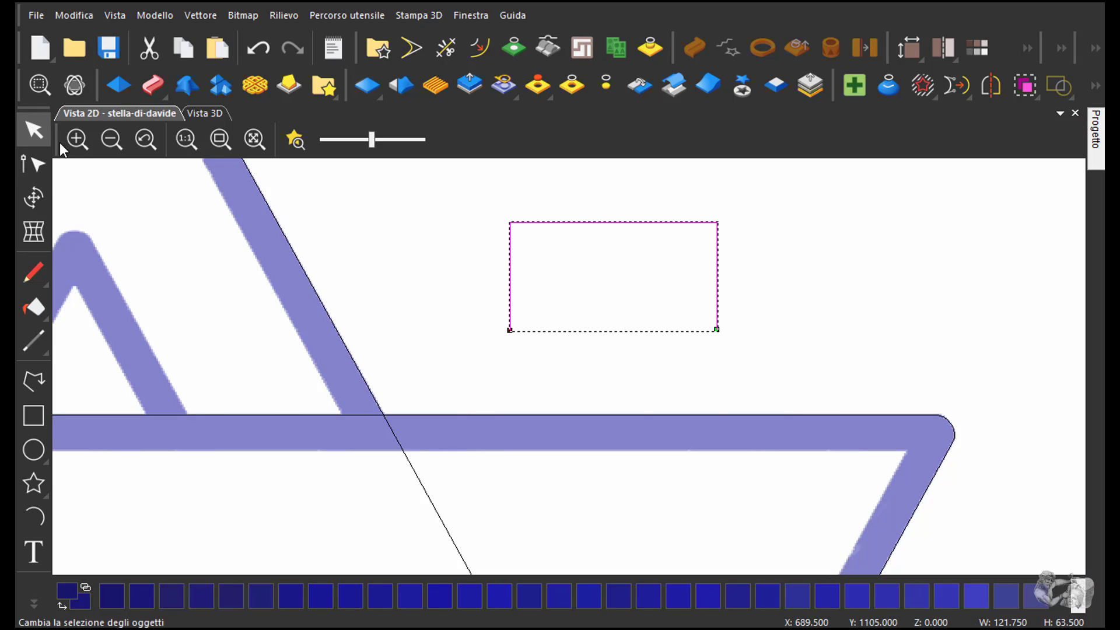
pyautogui.click(461, 378)
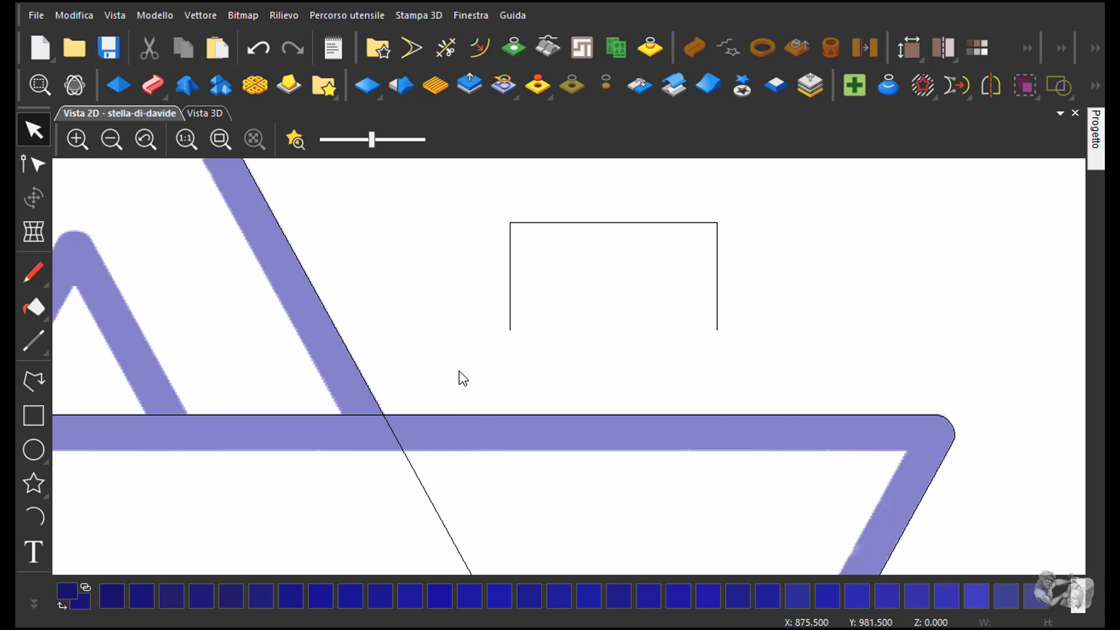
# Draw a 121.75 × 3.39 mm three-point arc joining the top corners, bowing just above the edge
pyautogui.click(41, 515)
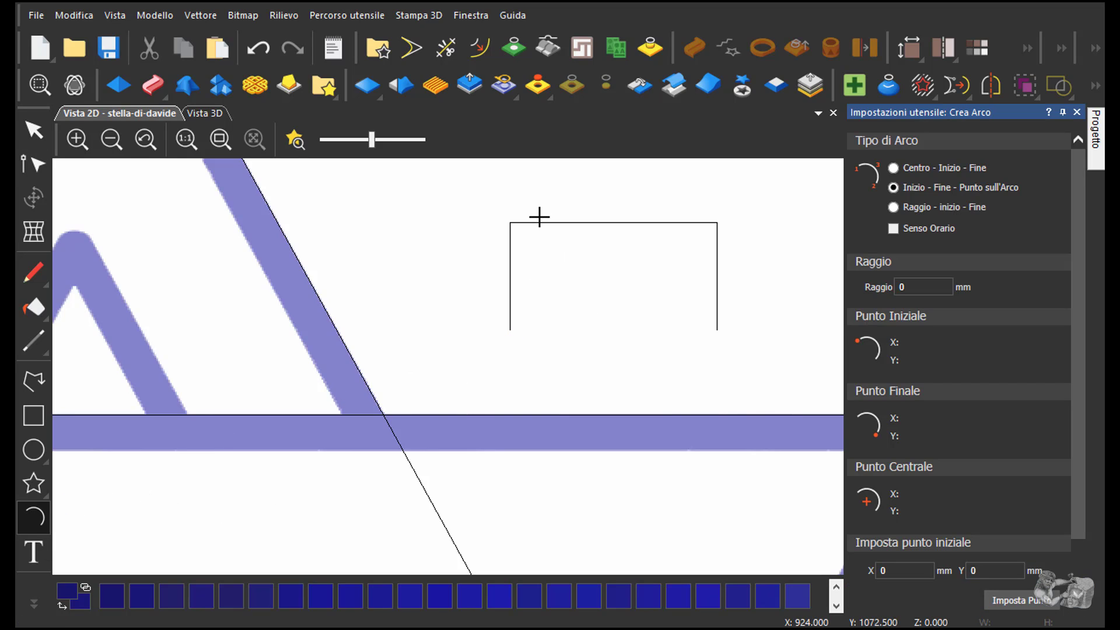
pyautogui.scroll(2, 539, 219)
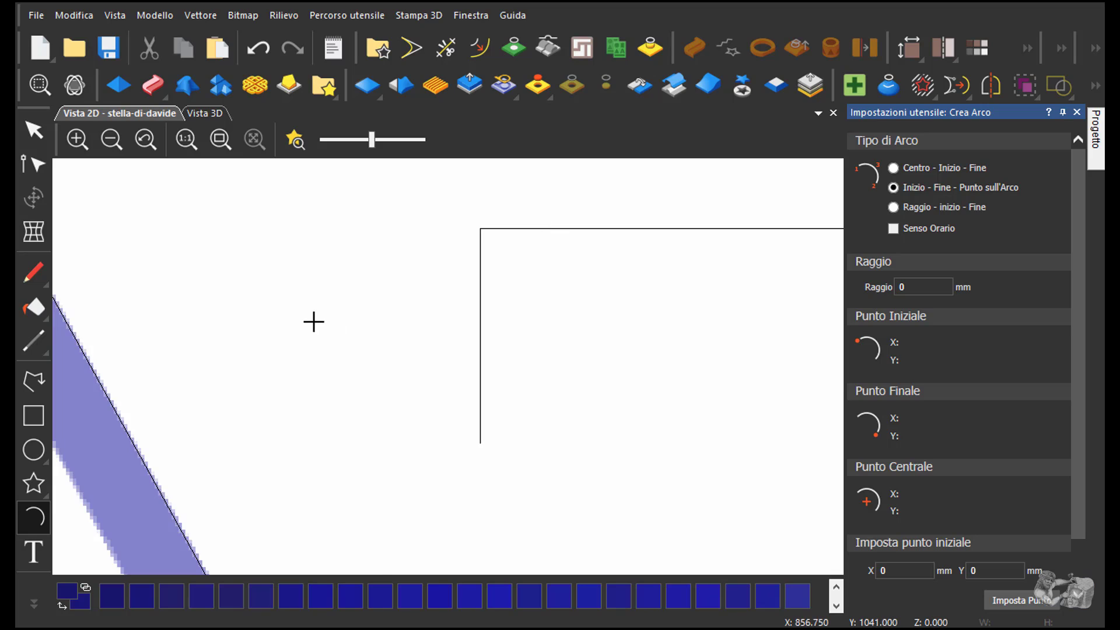
pyautogui.scroll(-2, 306, 322)
pyautogui.scroll(2, 632, 335)
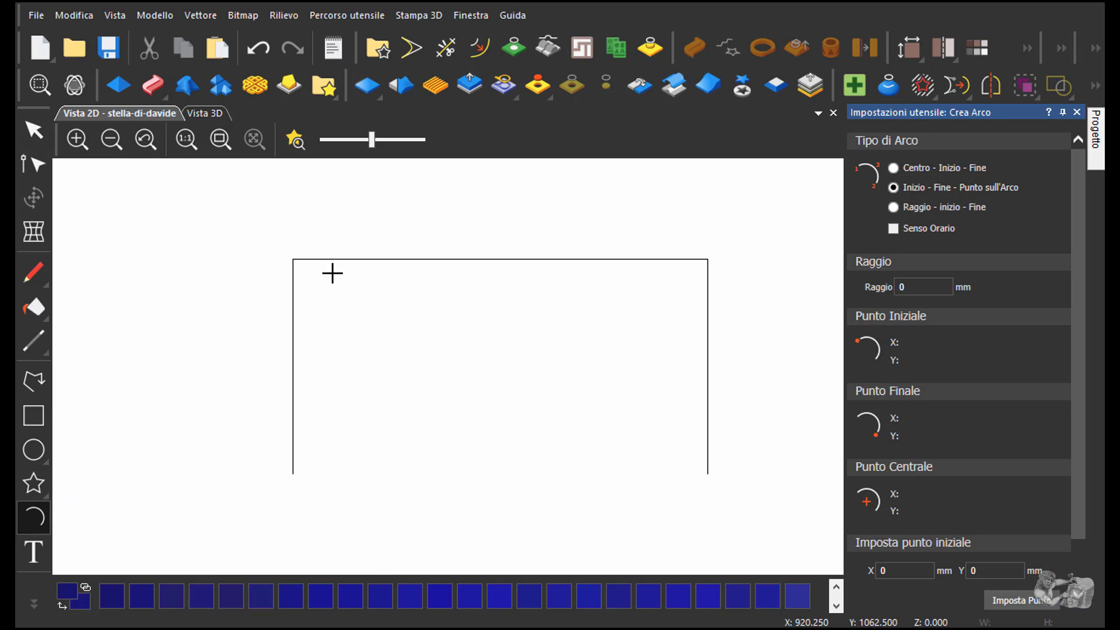
pyautogui.click(293, 258)
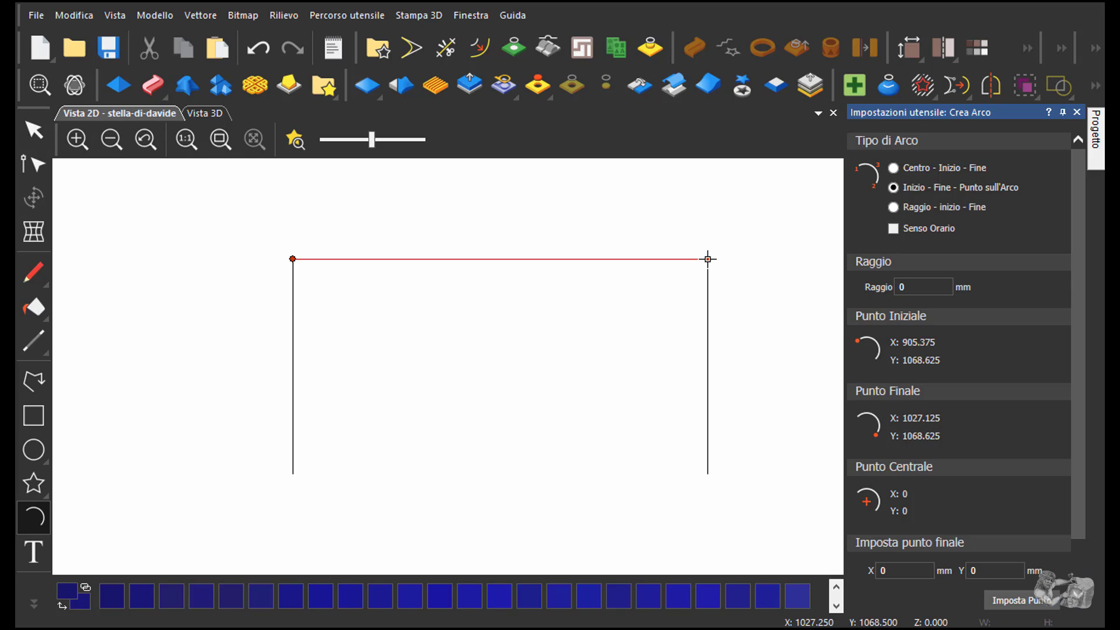
pyautogui.click(708, 259)
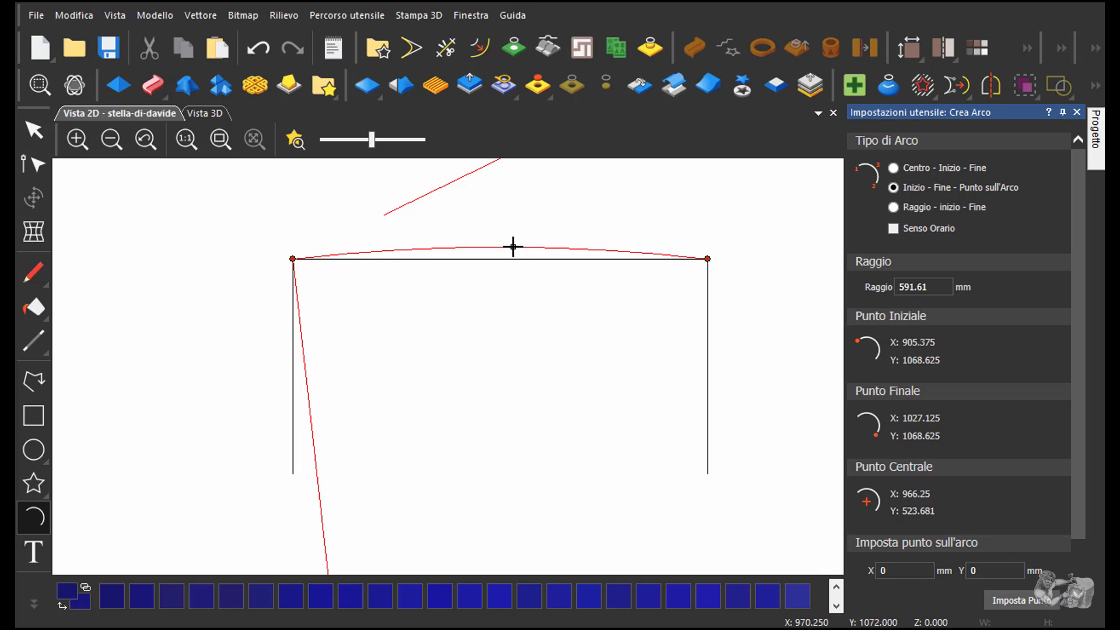
pyautogui.click(513, 247)
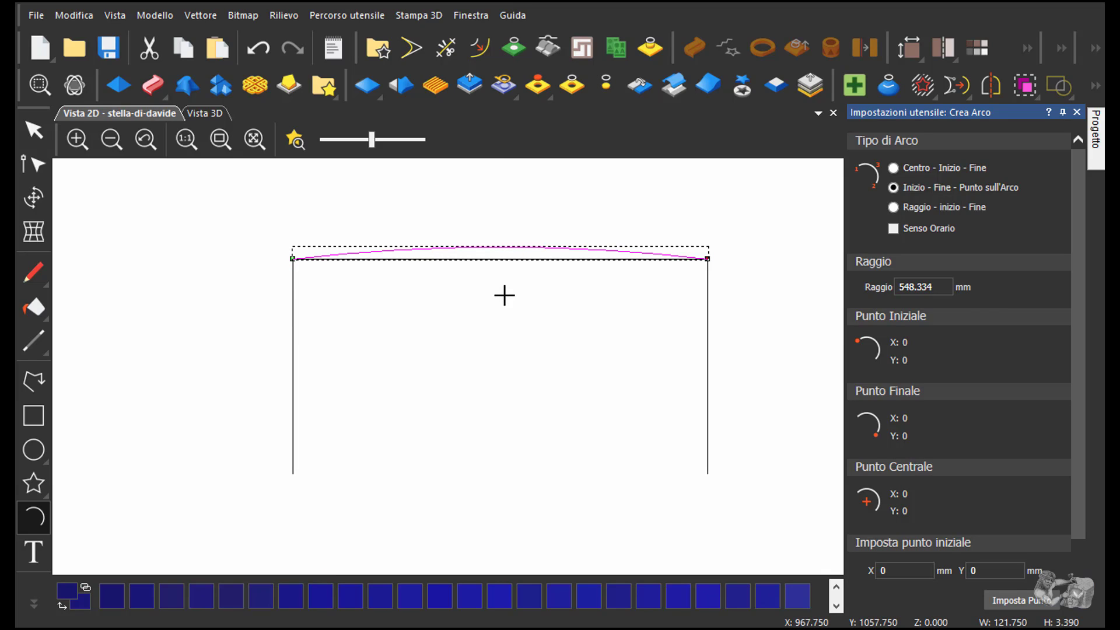
pyautogui.press('Escape')
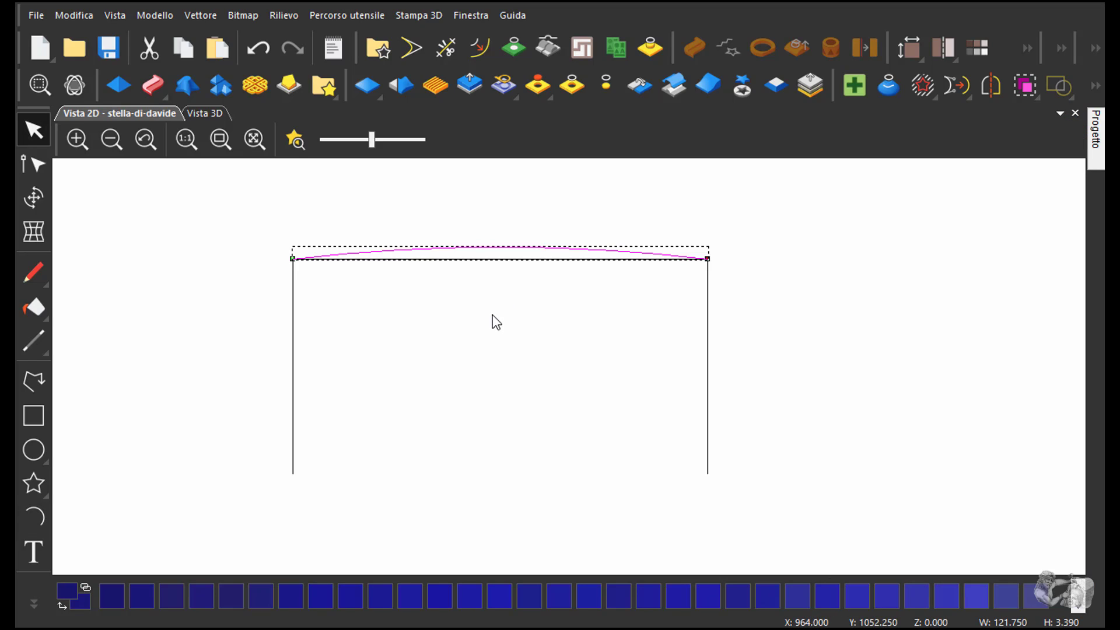
# Delete the rectangle's bottom and straight top spans, then select the arc and both side lines
pyautogui.click(293, 370)
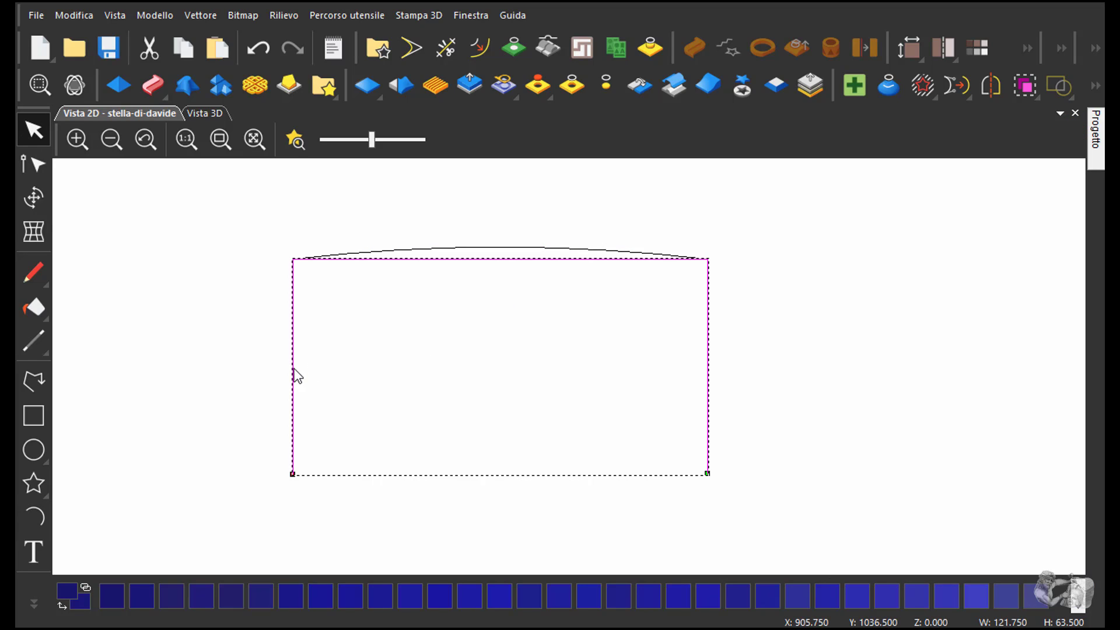
pyautogui.click(33, 165)
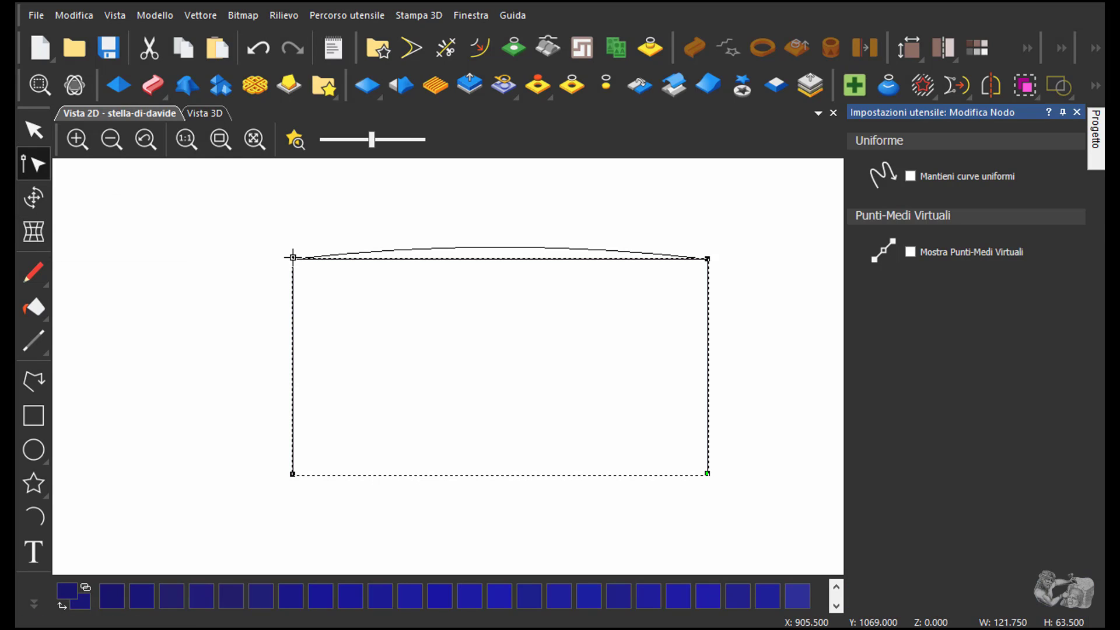
pyautogui.click(292, 258)
pyautogui.press('c')
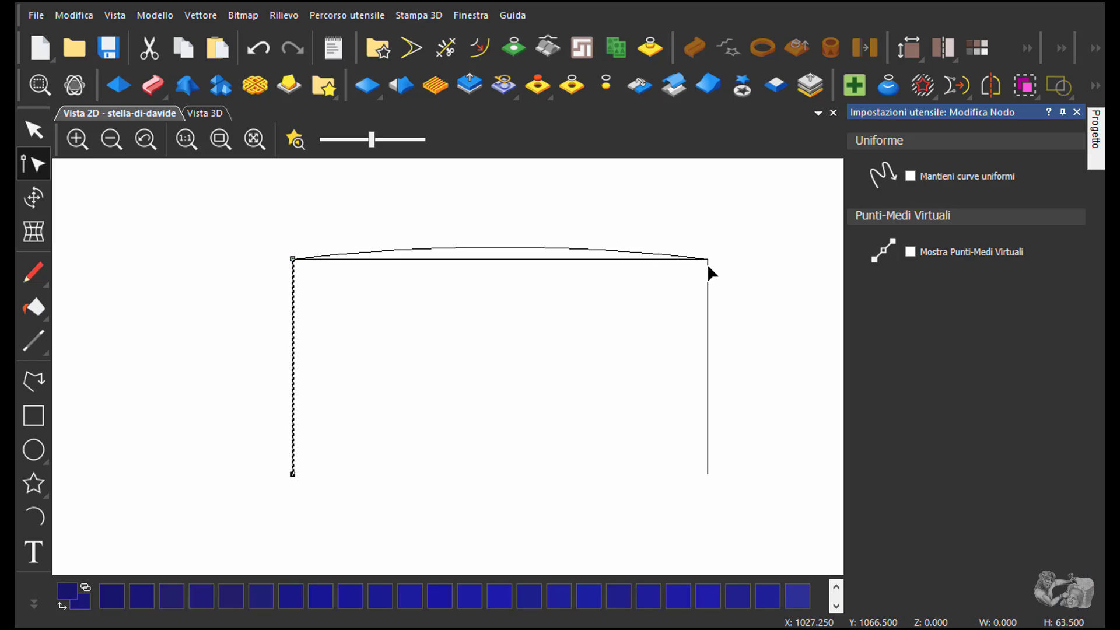
pyautogui.click(707, 261)
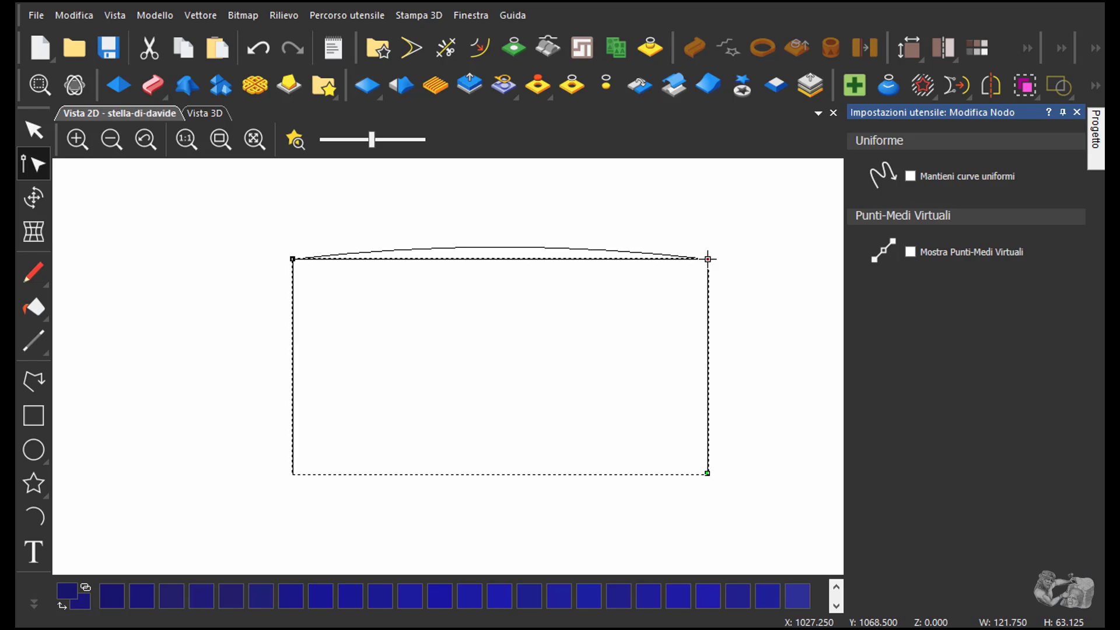
pyautogui.click(707, 259)
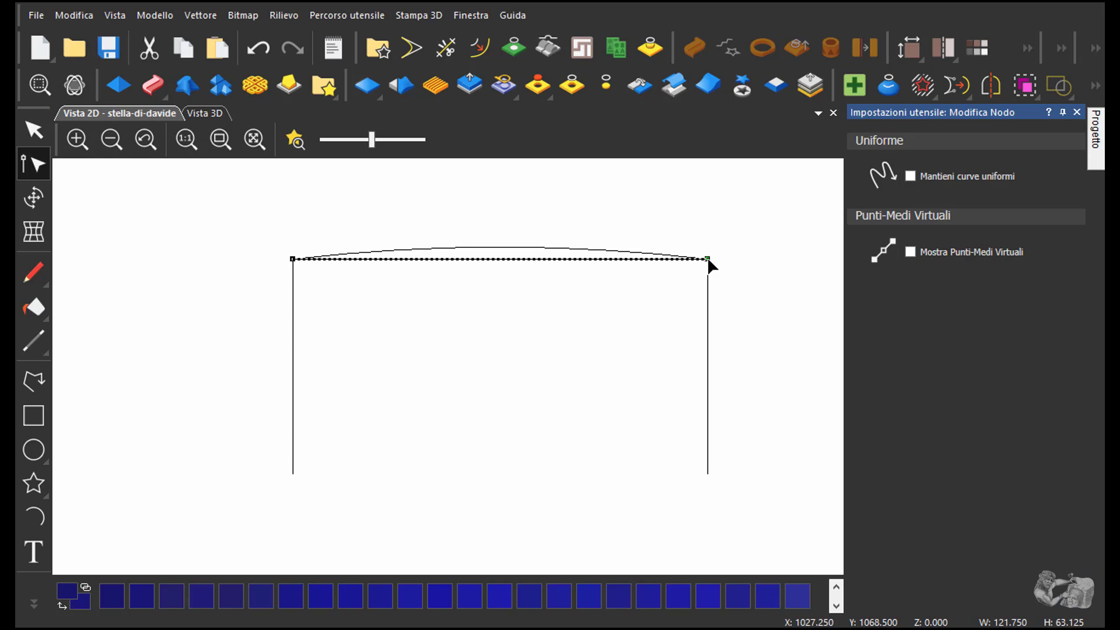
pyautogui.click(589, 346)
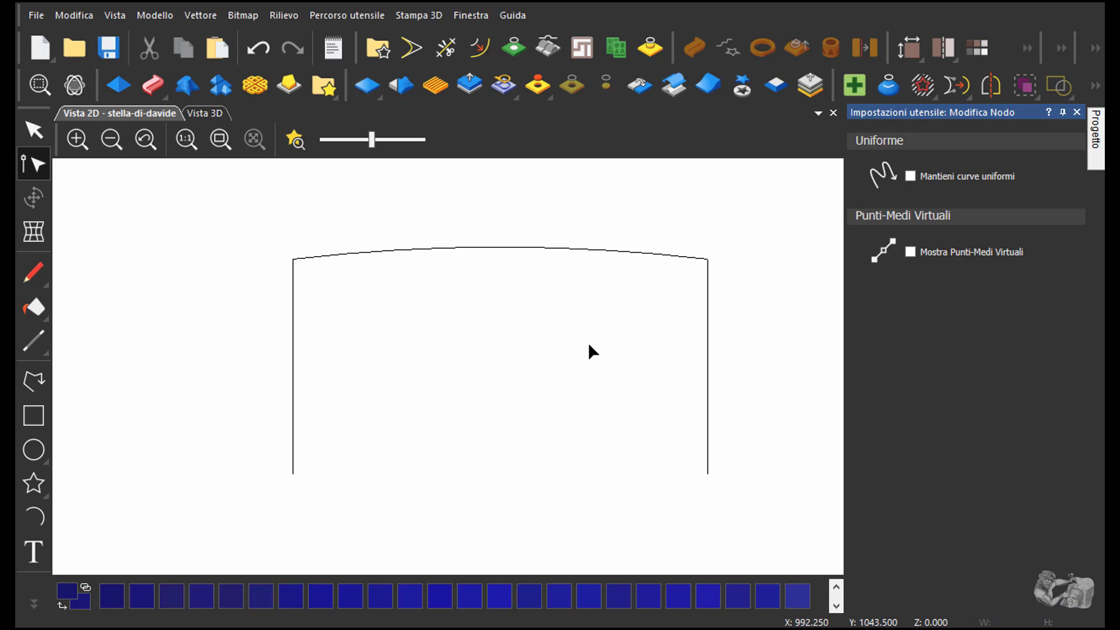
pyautogui.click(33, 128)
pyautogui.moveTo(250, 221)
pyautogui.mouseDown()
pyautogui.moveTo(776, 509)
pyautogui.moveTo(770, 520)
pyautogui.mouseUp()
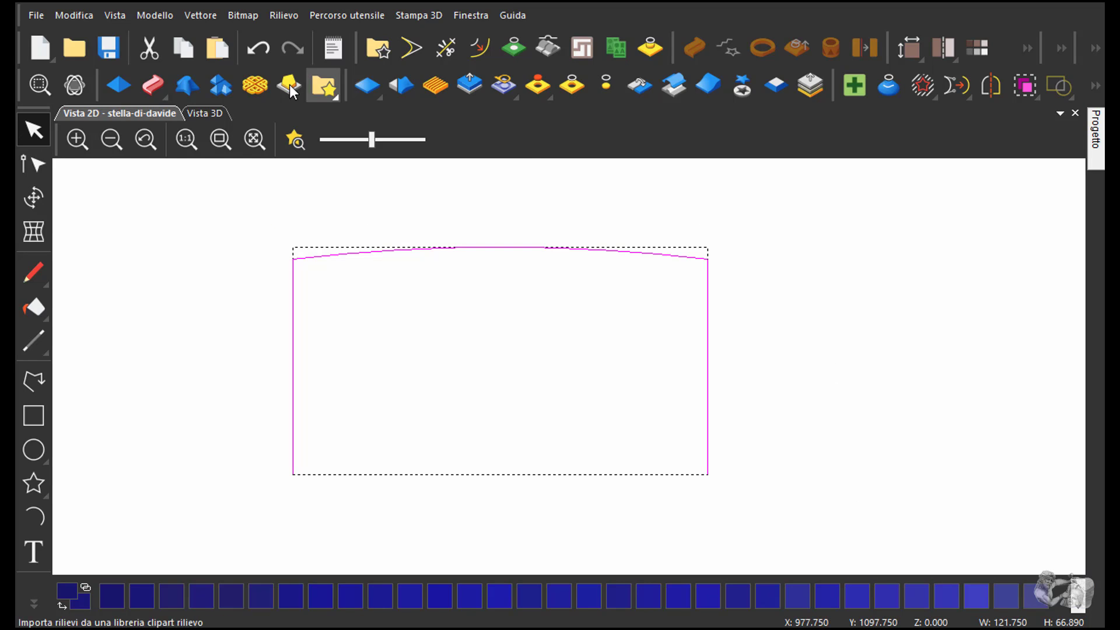
# Weld the arc and both side lines at coincident nodes into one arched vector
pyautogui.click(201, 15)
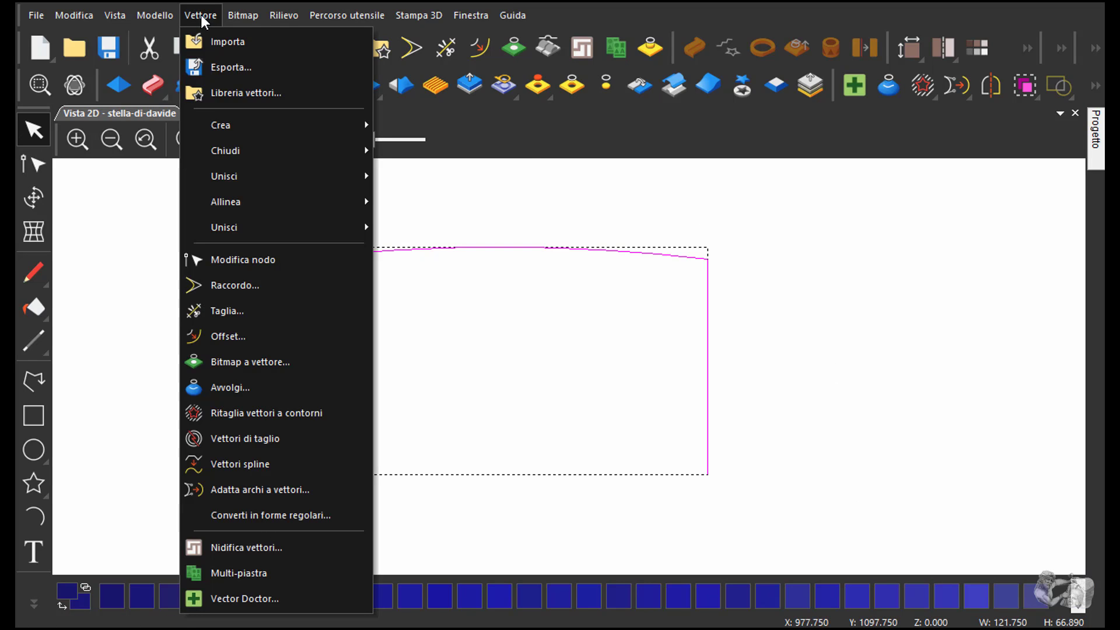
pyautogui.moveTo(224, 176)
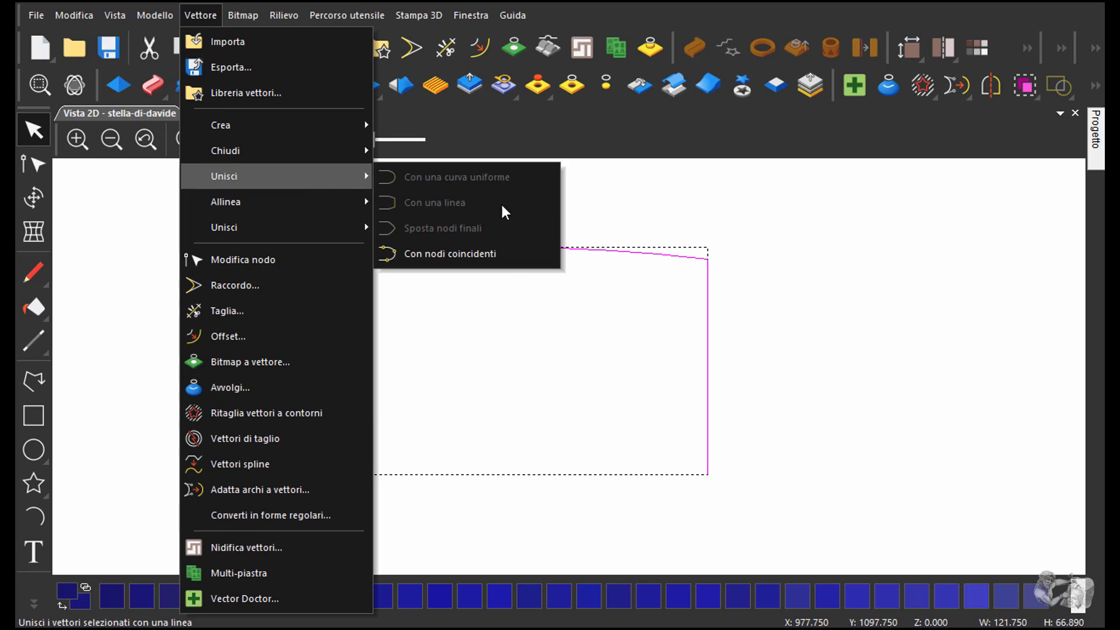
pyautogui.click(533, 256)
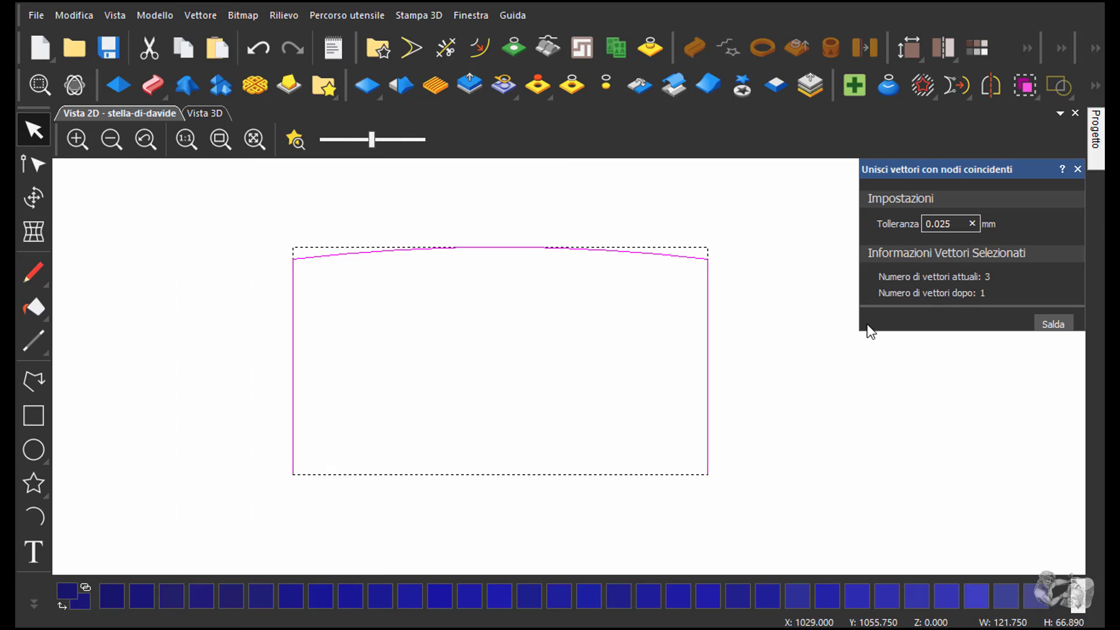
pyautogui.click(1054, 324)
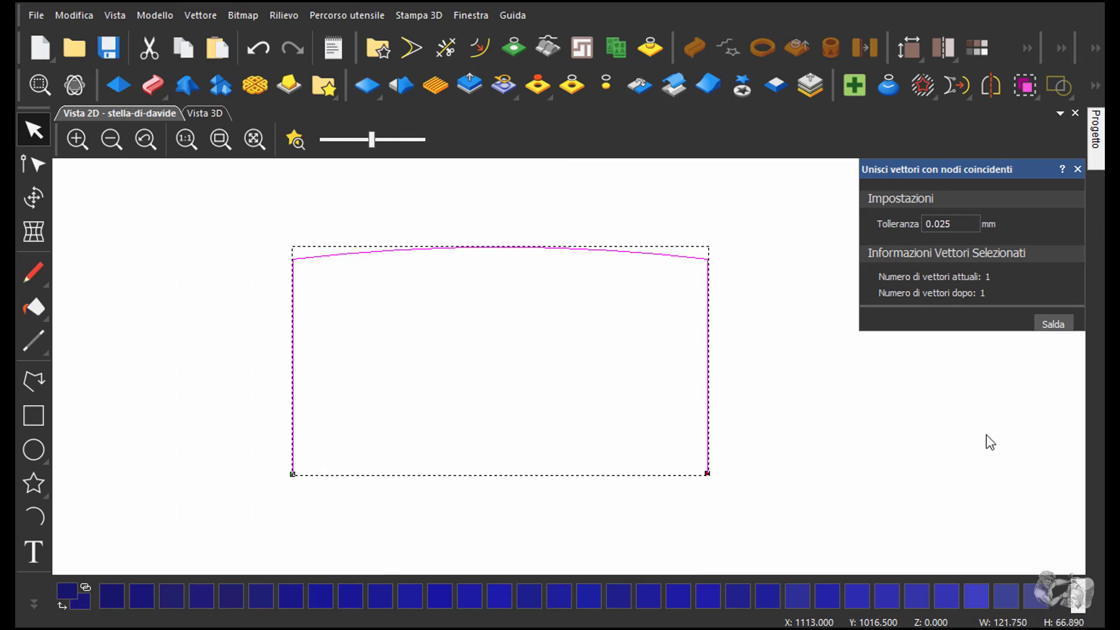
pyautogui.click(821, 401)
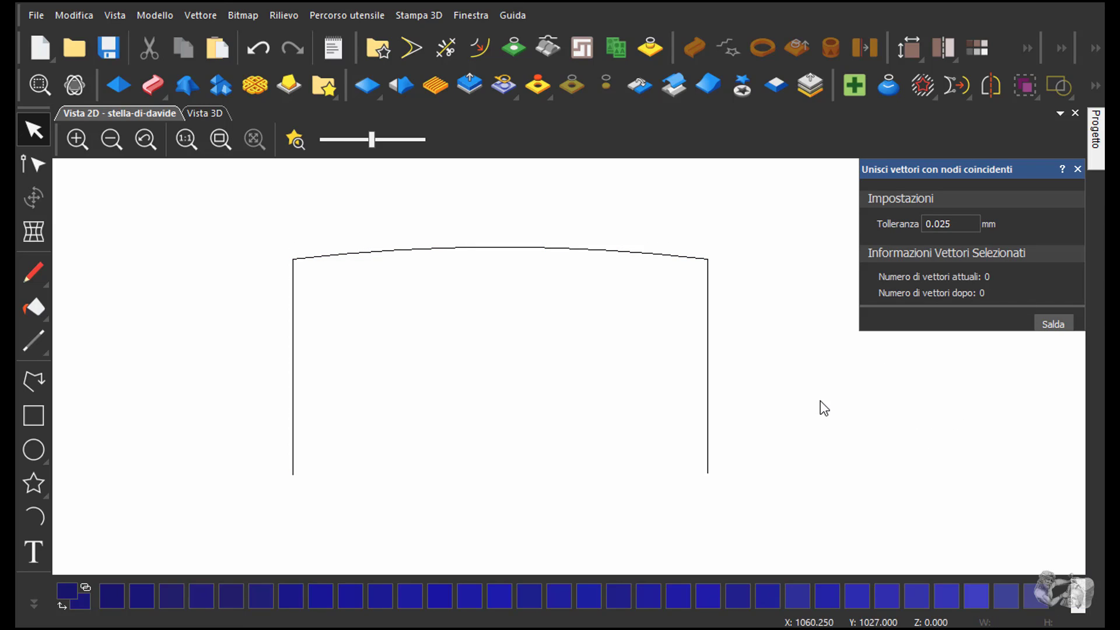
pyautogui.click(1077, 169)
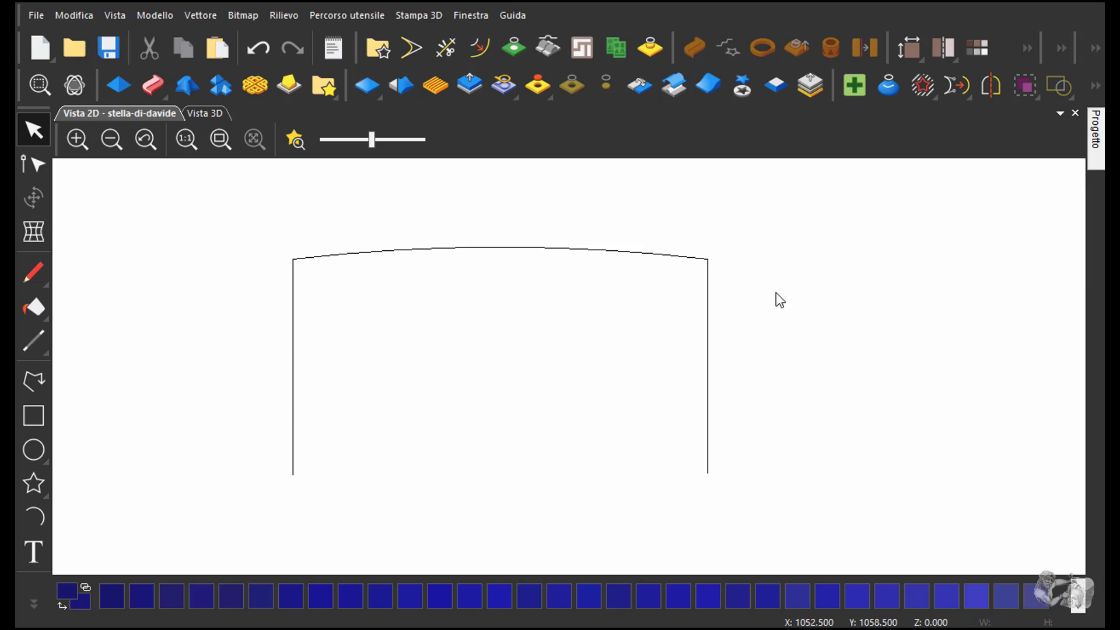
# Fit the view, lower the relief preview contrast, inspect the arched vector close up, then refit
pyautogui.click(220, 140)
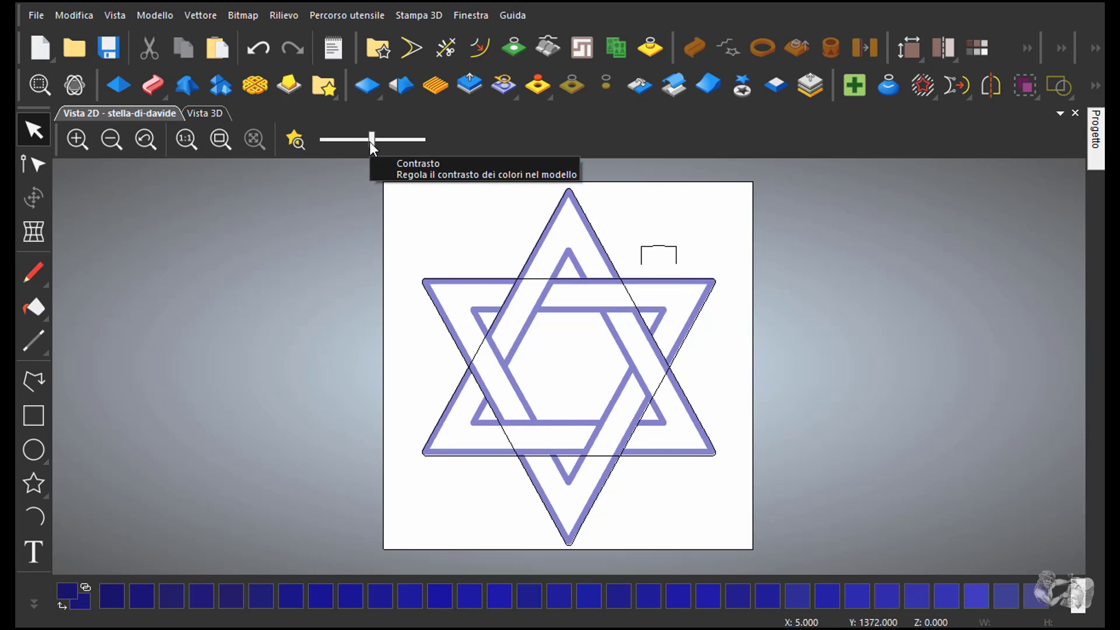
pyautogui.moveTo(372, 141); pyautogui.dragTo(310, 140)
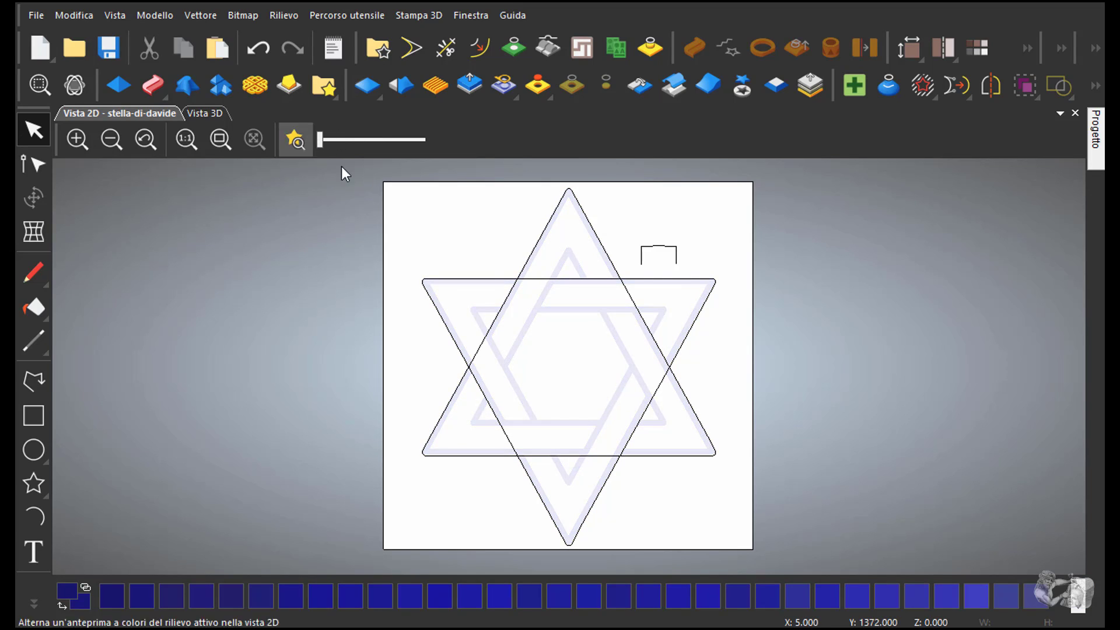
pyautogui.scroll(1, 651, 269)
pyautogui.scroll(1, 586, 222)
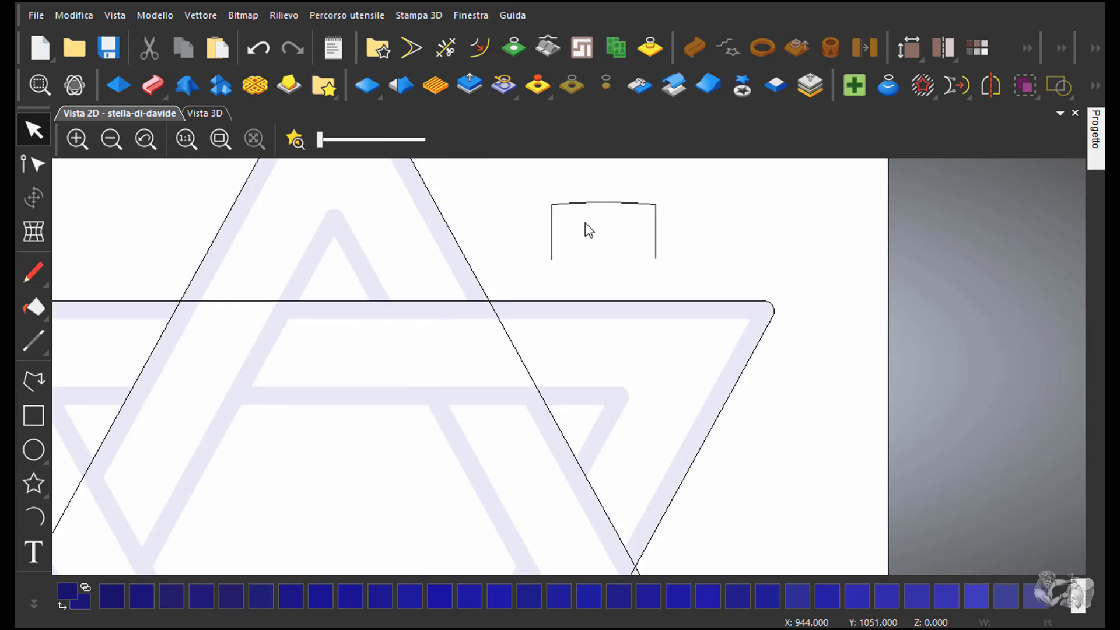
pyautogui.scroll(1, 593, 210)
pyautogui.scroll(1, 593, 213)
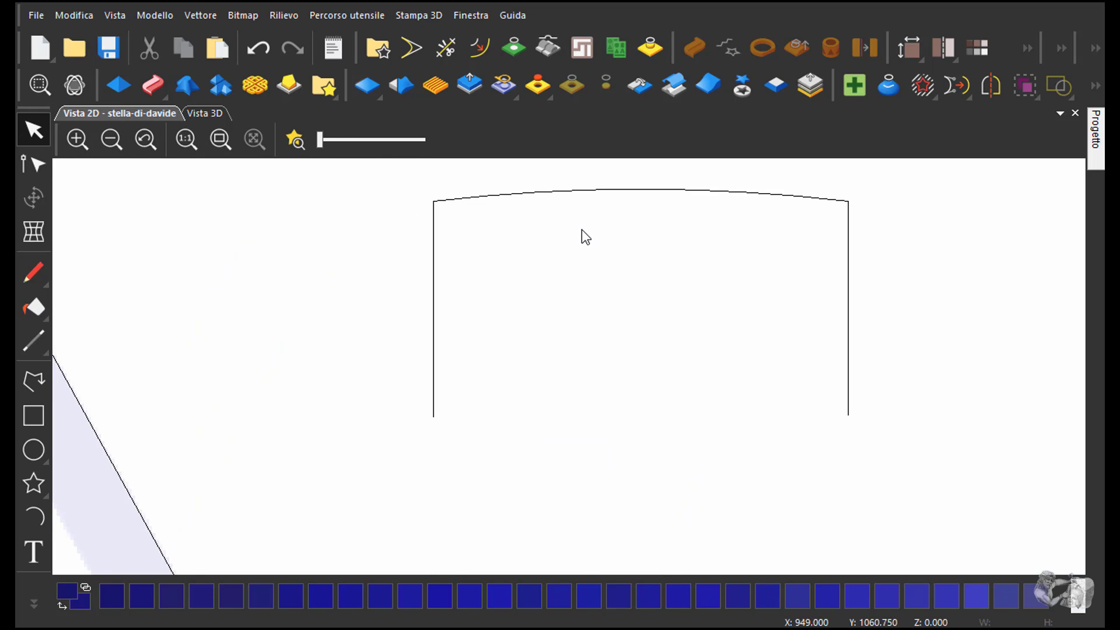
pyautogui.scroll(-3, 582, 230)
pyautogui.scroll(-2, 583, 233)
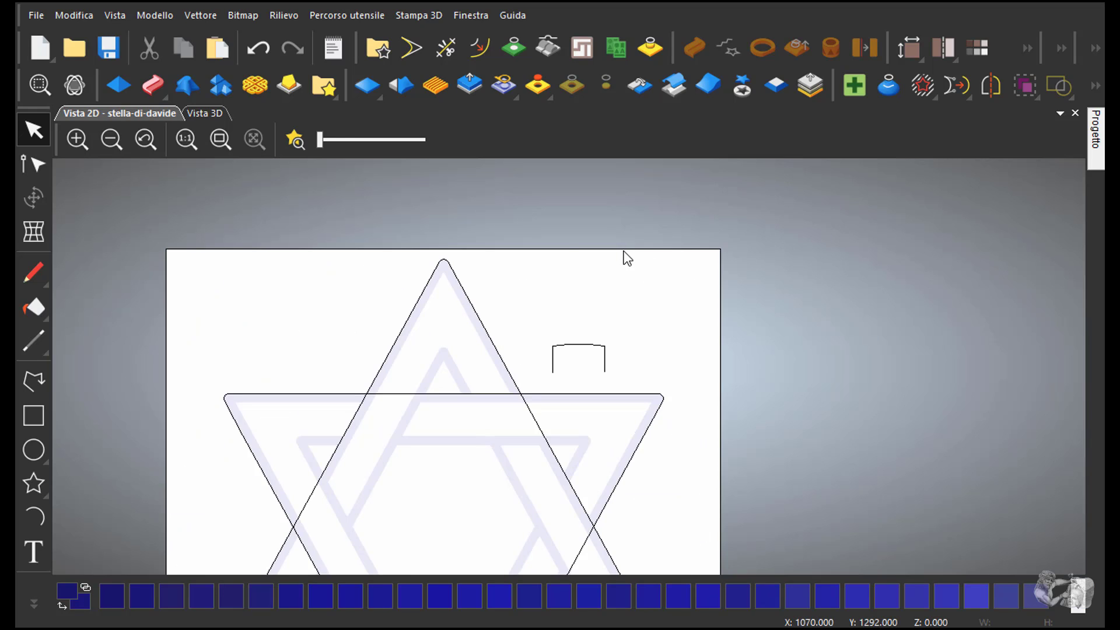
pyautogui.click(221, 139)
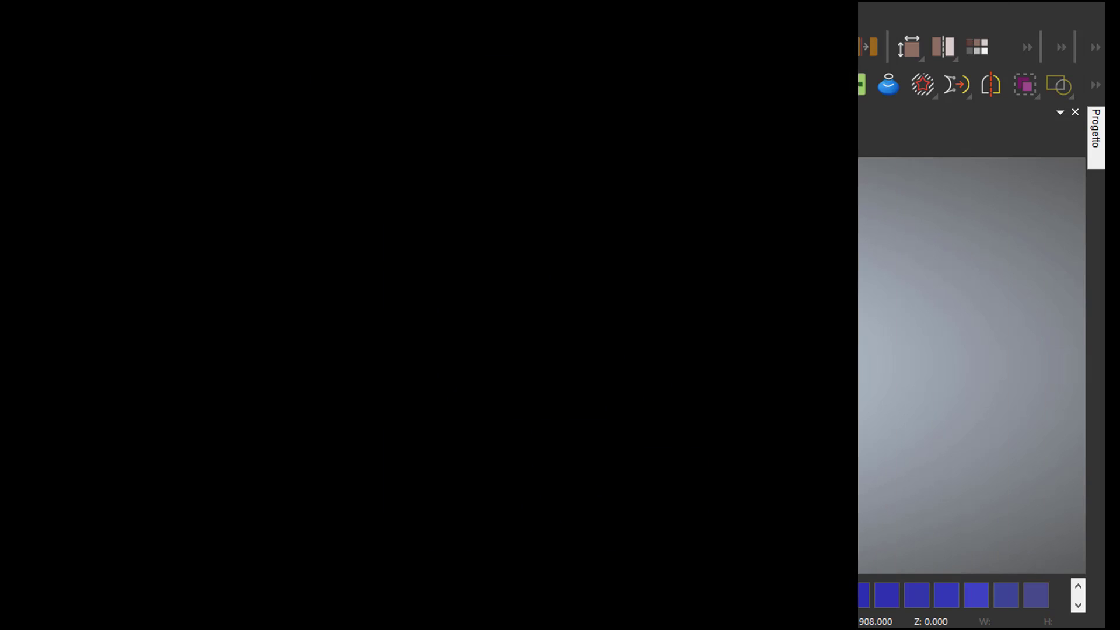
# Measure 121.755 mm vertically from the inner band to the downward triangle's top edge
pyautogui.moveTo(337, 139); pyautogui.dragTo(356, 138)
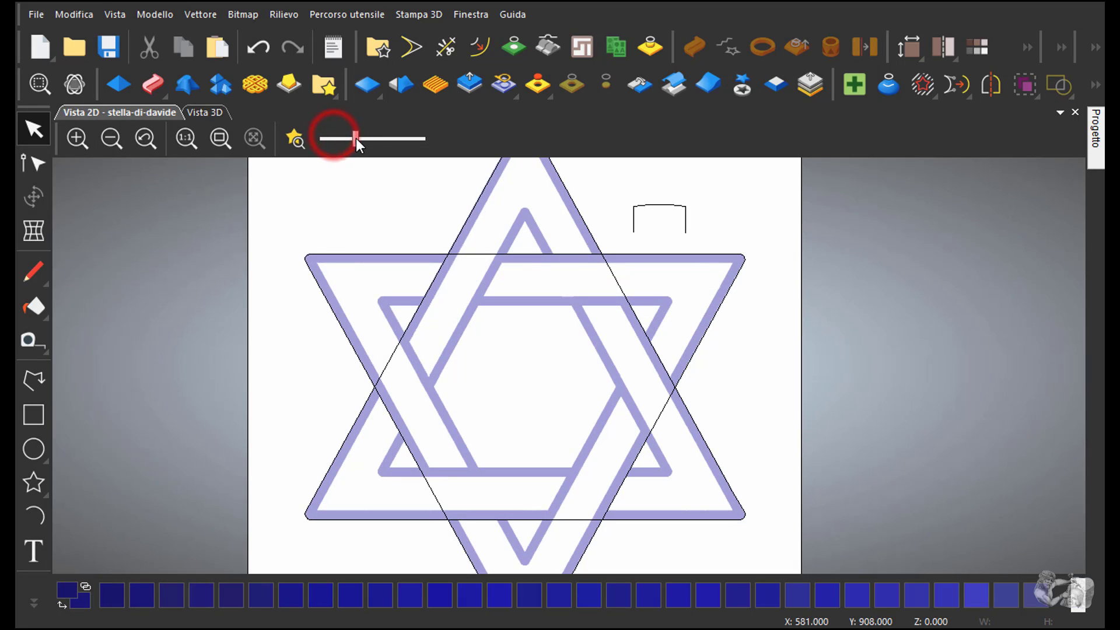
pyautogui.click(33, 340)
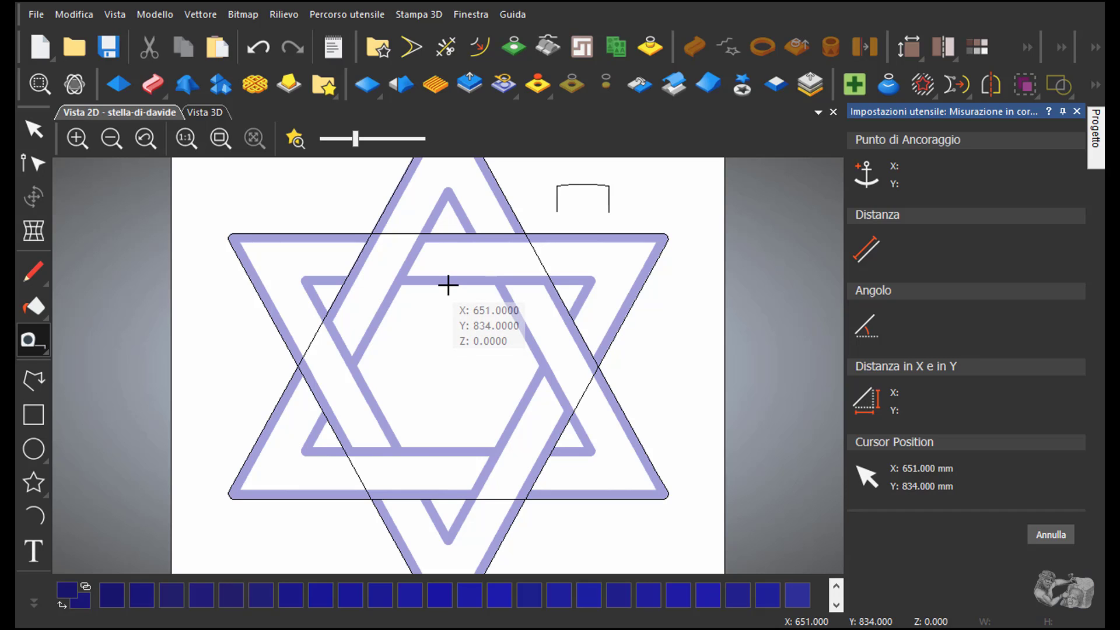
pyautogui.moveTo(448, 284); pyautogui.dragTo(448, 233)
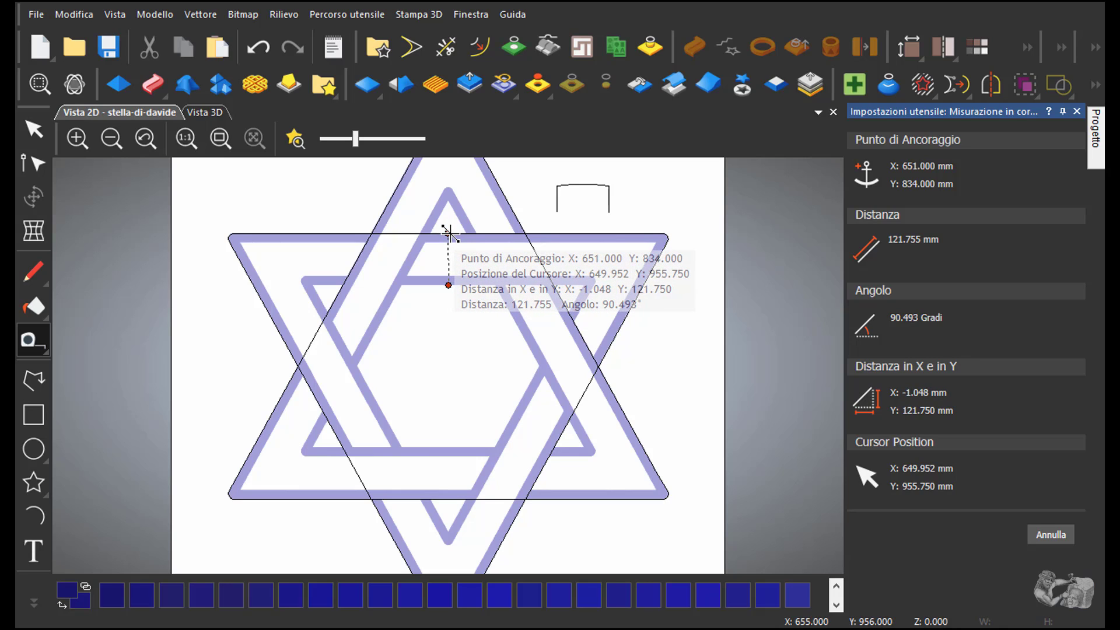
pyautogui.scroll(2, 449, 233)
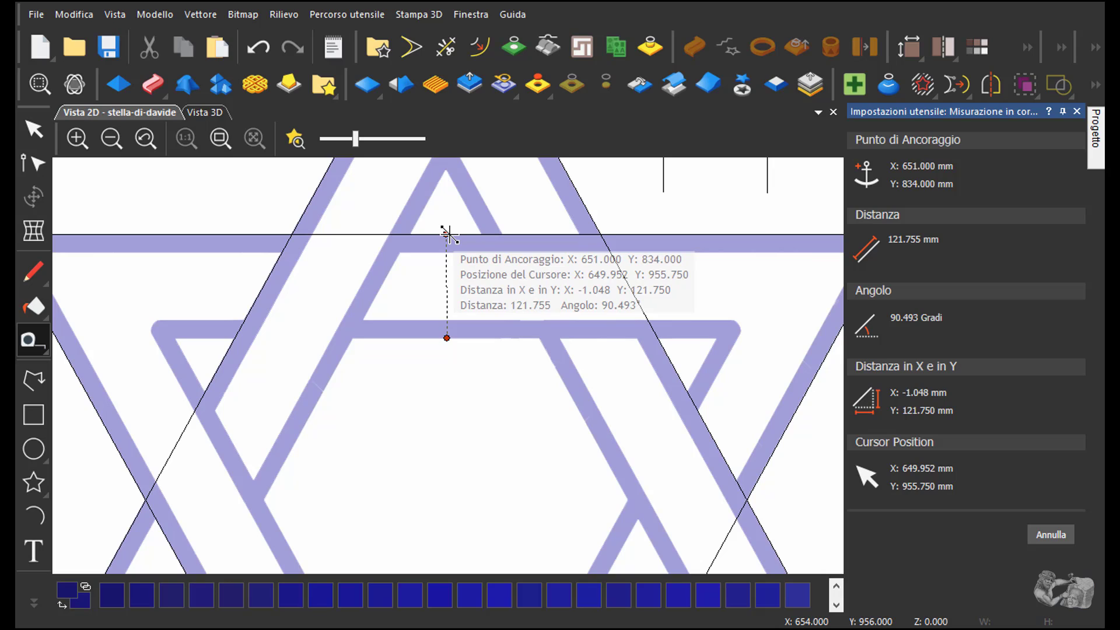
pyautogui.click(447, 234)
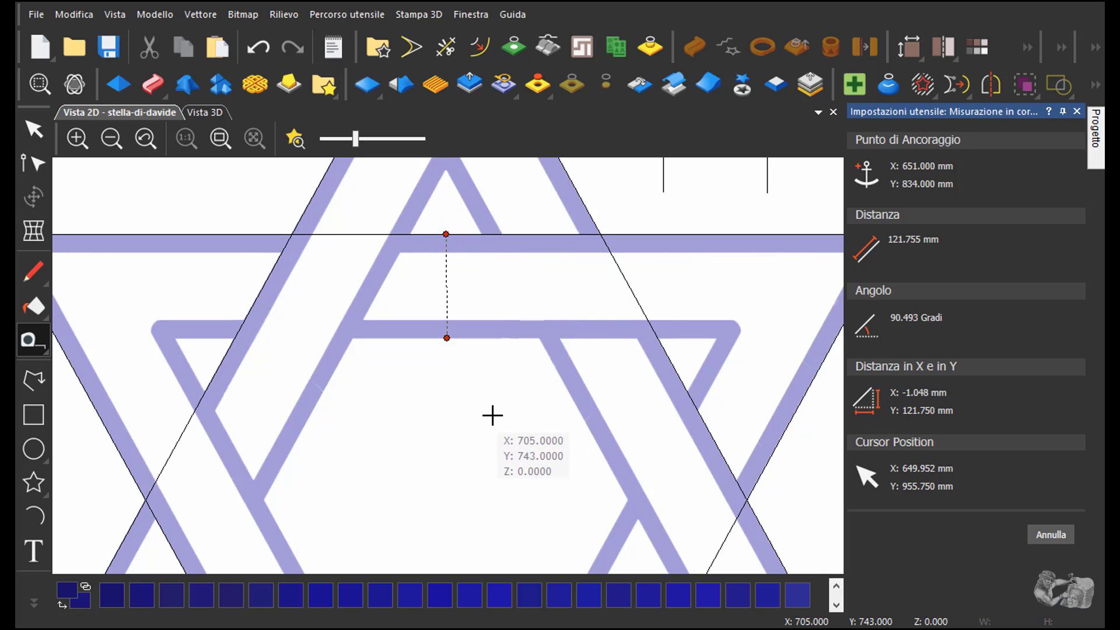
pyautogui.click(38, 128)
# Offset the downward triangle outline 60.8 mm inward with radiused corners
pyautogui.click(501, 435)
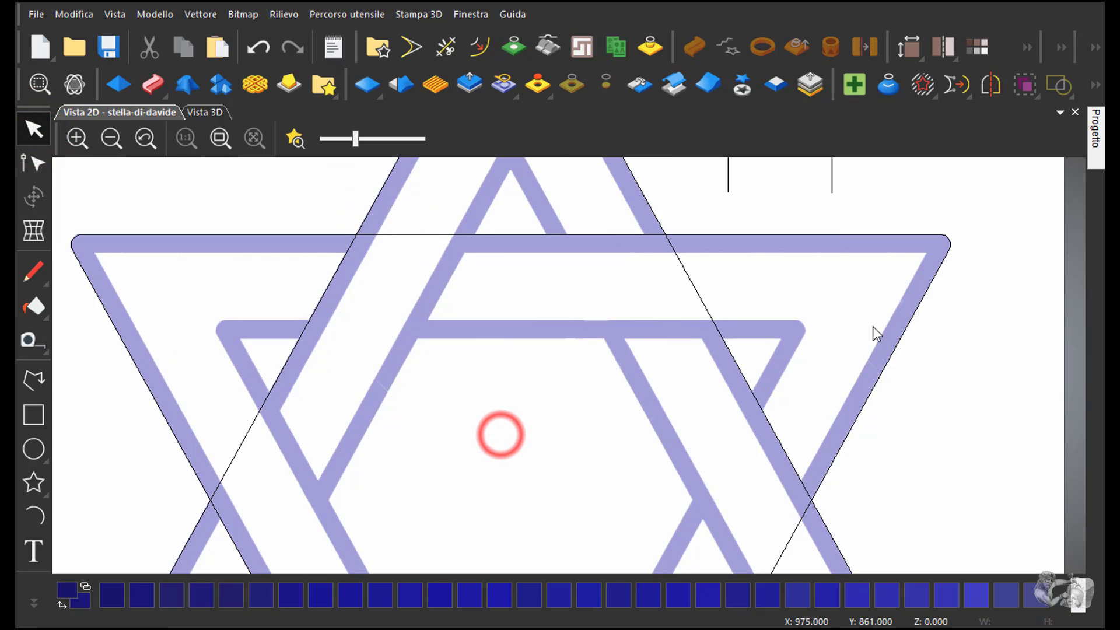
pyautogui.scroll(-3, 622, 378)
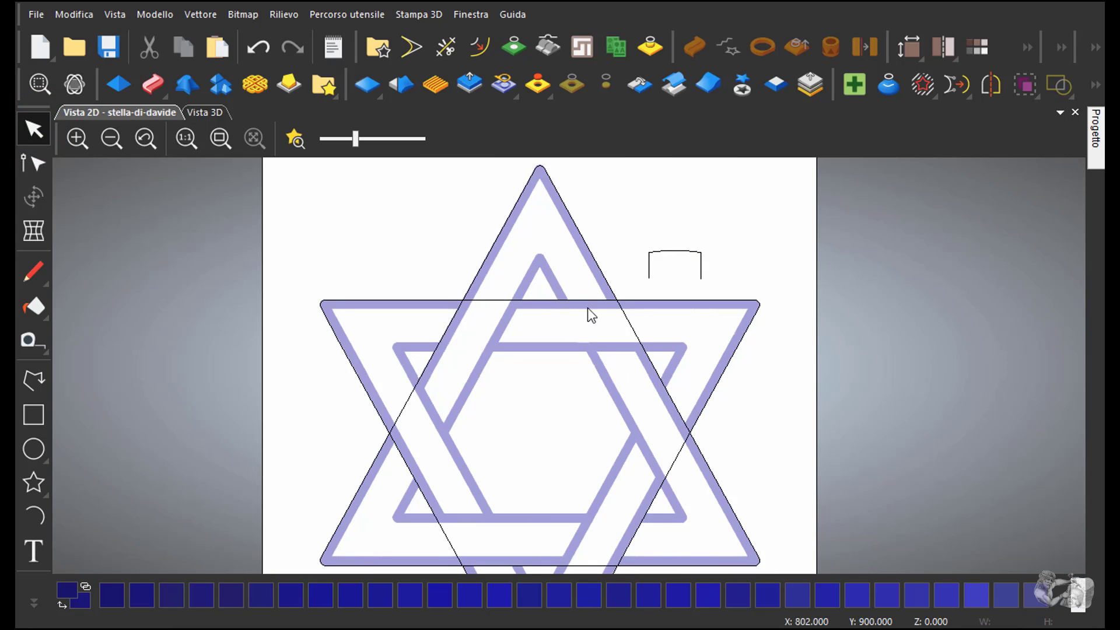
pyautogui.click(562, 301)
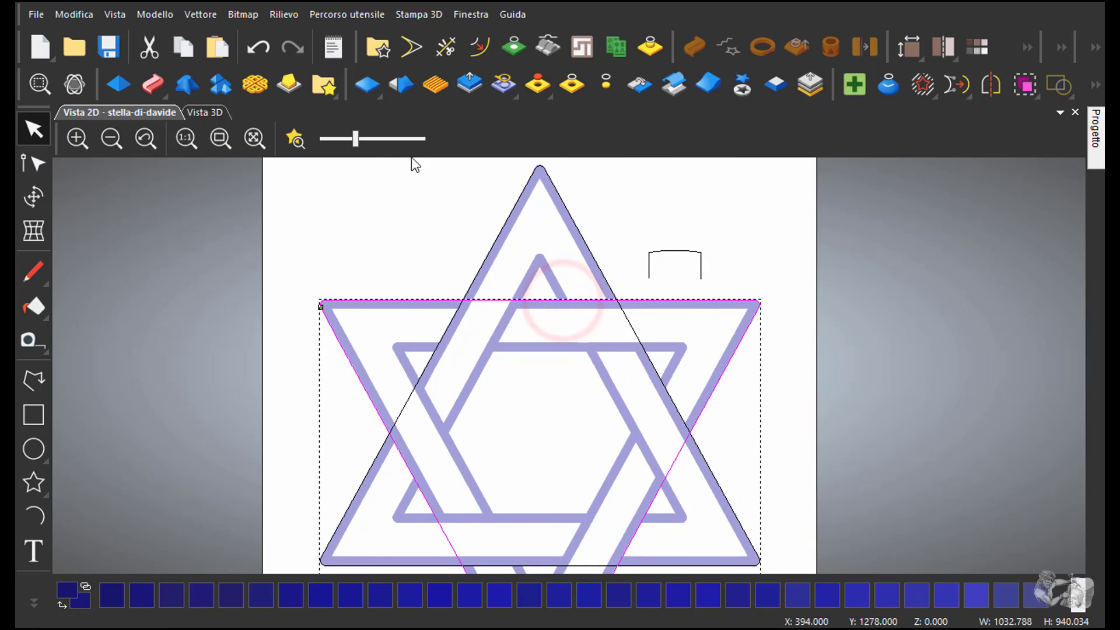
pyautogui.moveTo(357, 145); pyautogui.dragTo(339, 146)
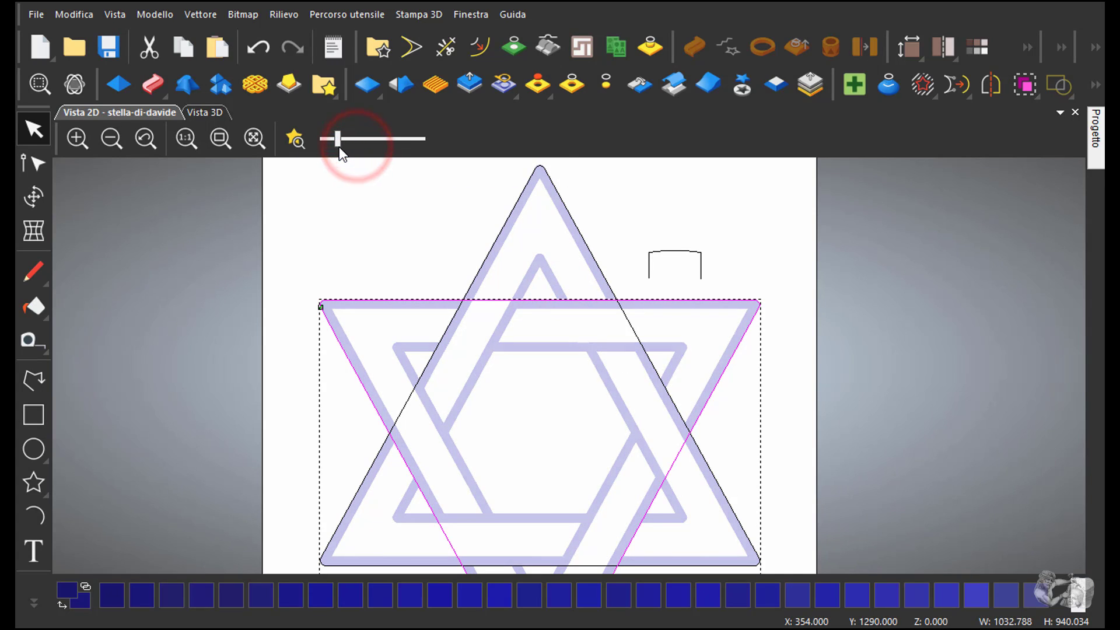
pyautogui.click(488, 51)
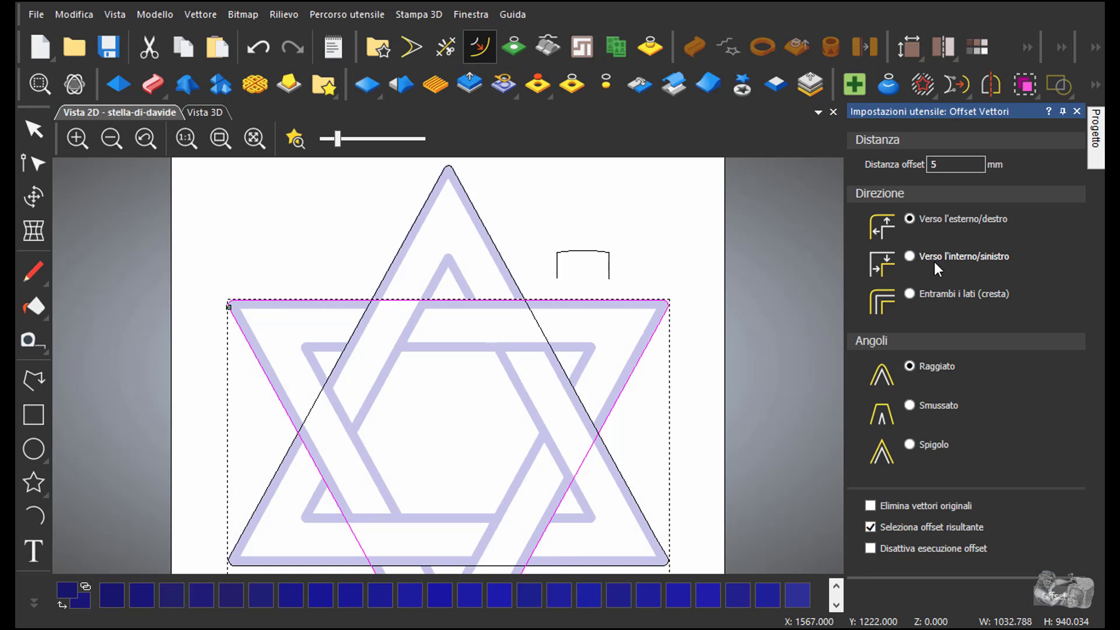
pyautogui.click(909, 256)
pyautogui.doubleClick(933, 164)
pyautogui.write('60.8')
pyautogui.click(1054, 602)
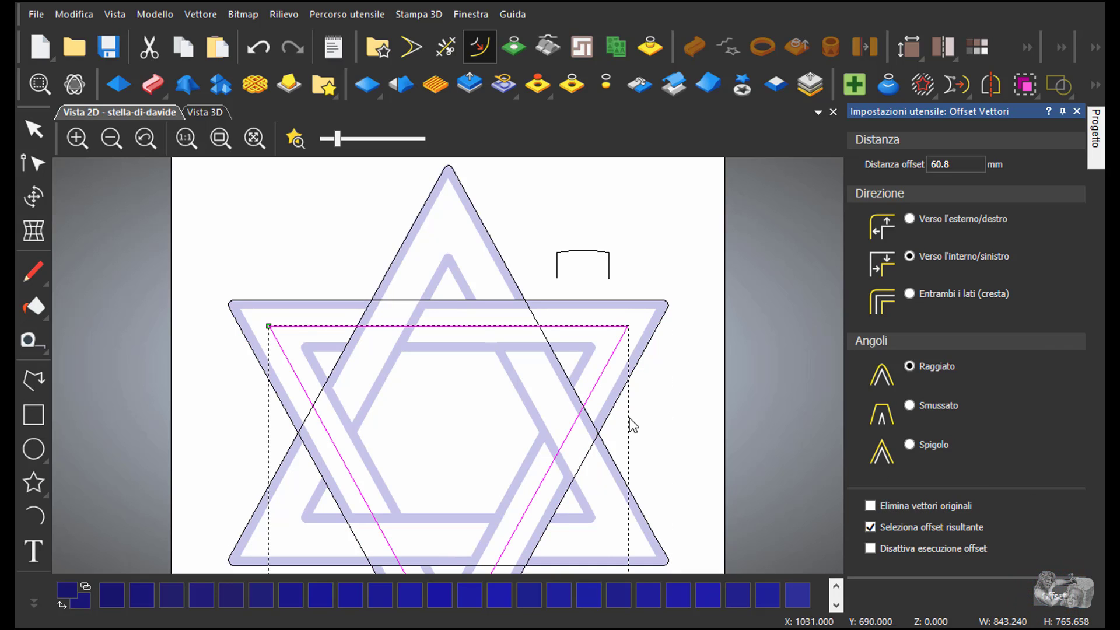
# Offset the upward triangle outline inward the same way and fit the whole drawing in view
pyautogui.click(671, 419)
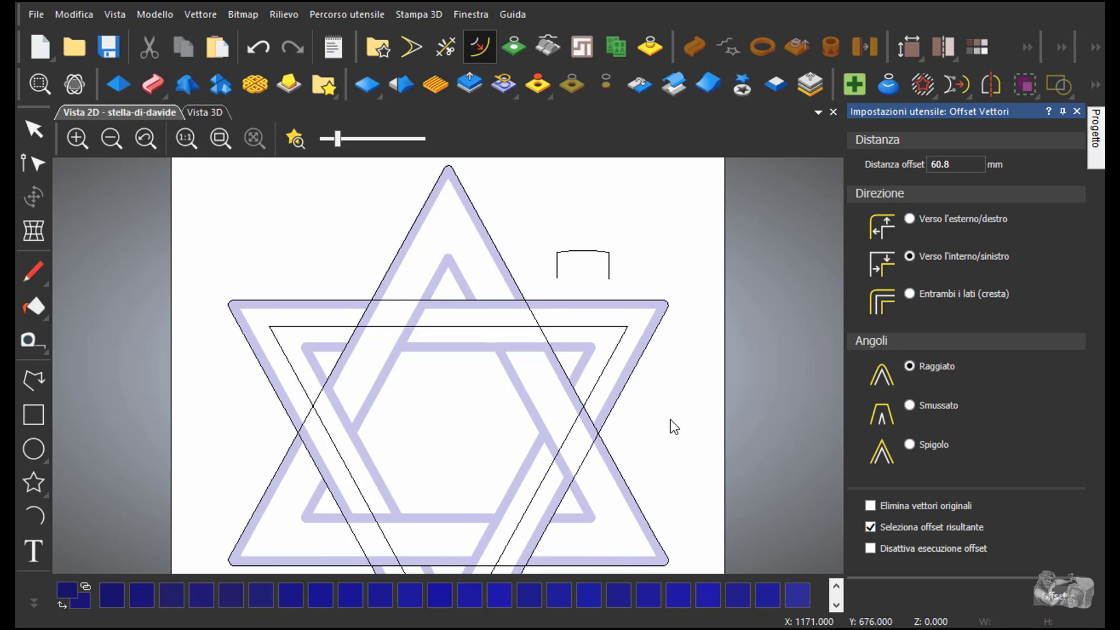
pyautogui.click(505, 265)
pyautogui.click(1061, 596)
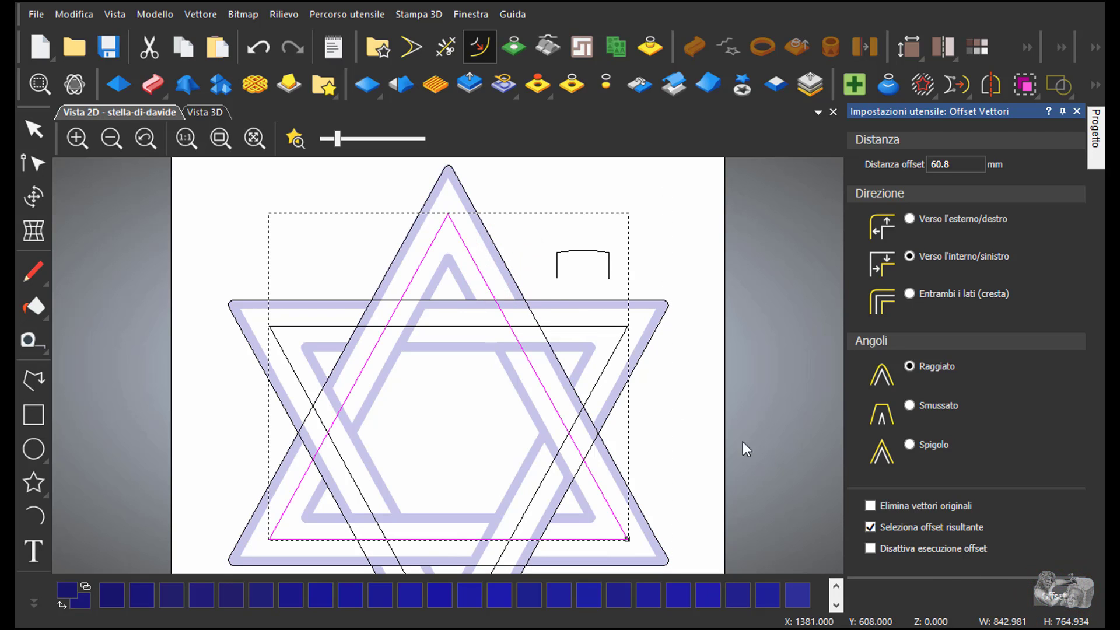
pyautogui.click(703, 444)
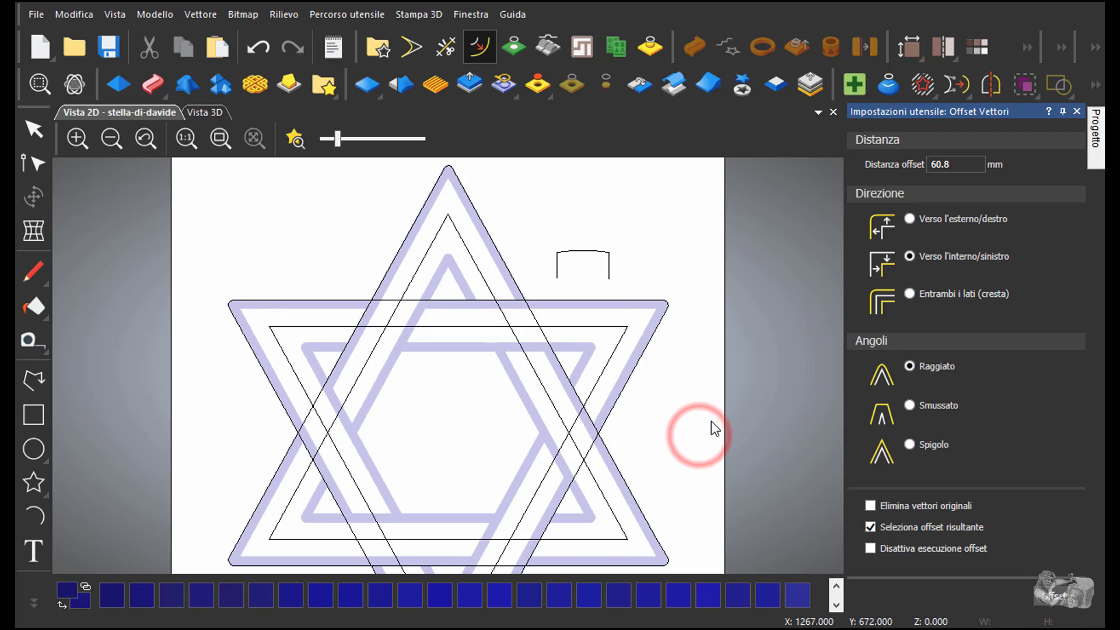
pyautogui.click(1077, 111)
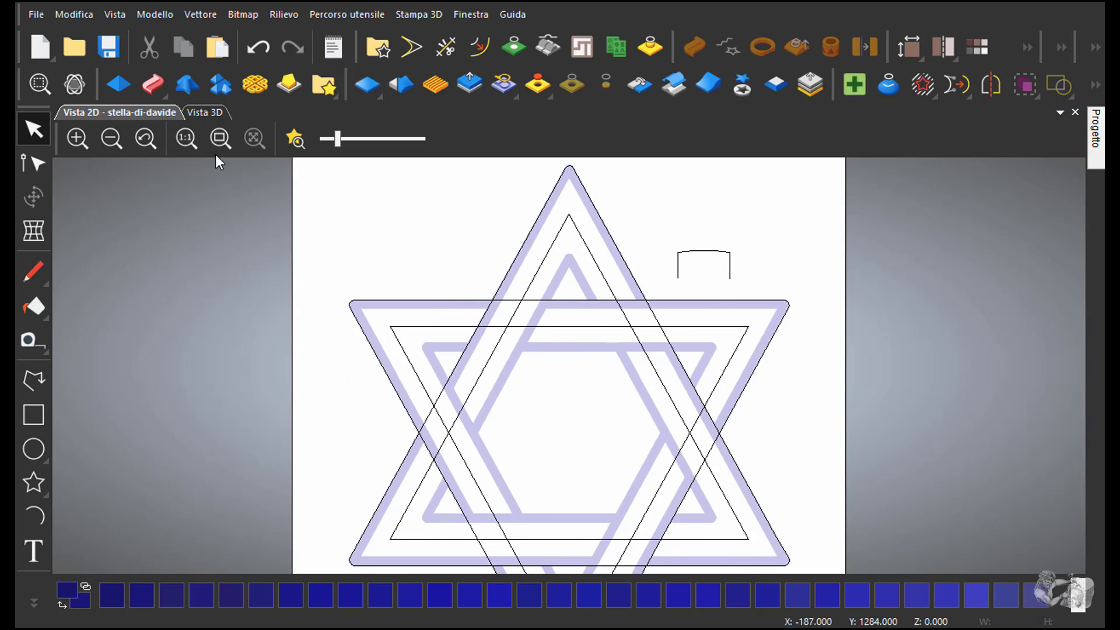
pyautogui.click(221, 139)
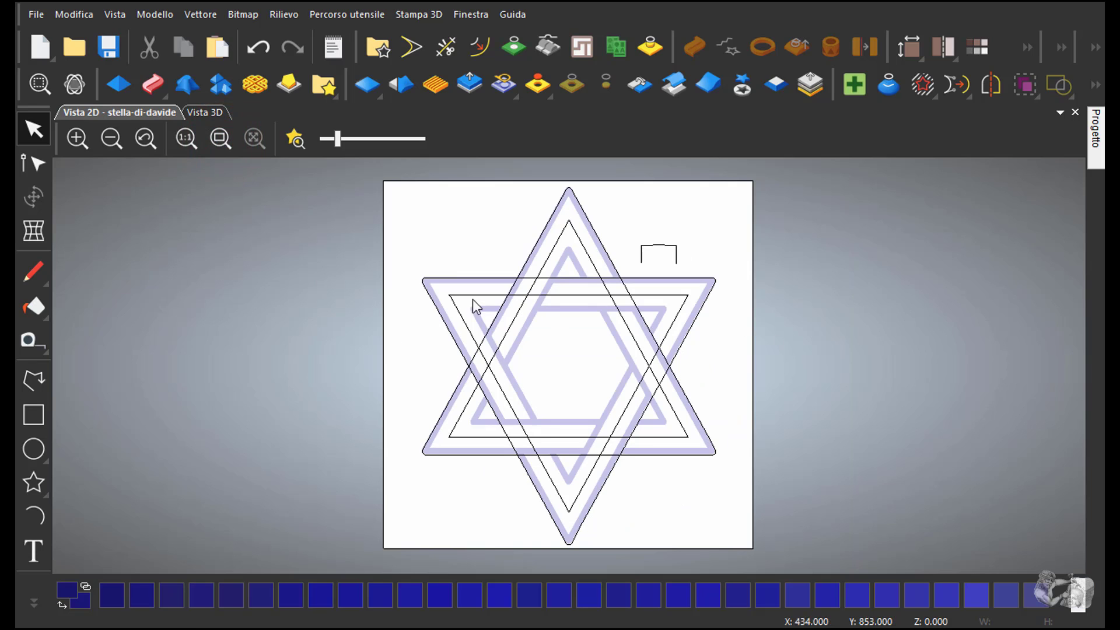
# Weave the star using both inner triangles as guide curves and the small shape as section, shown in 3D
pyautogui.click(254, 85)
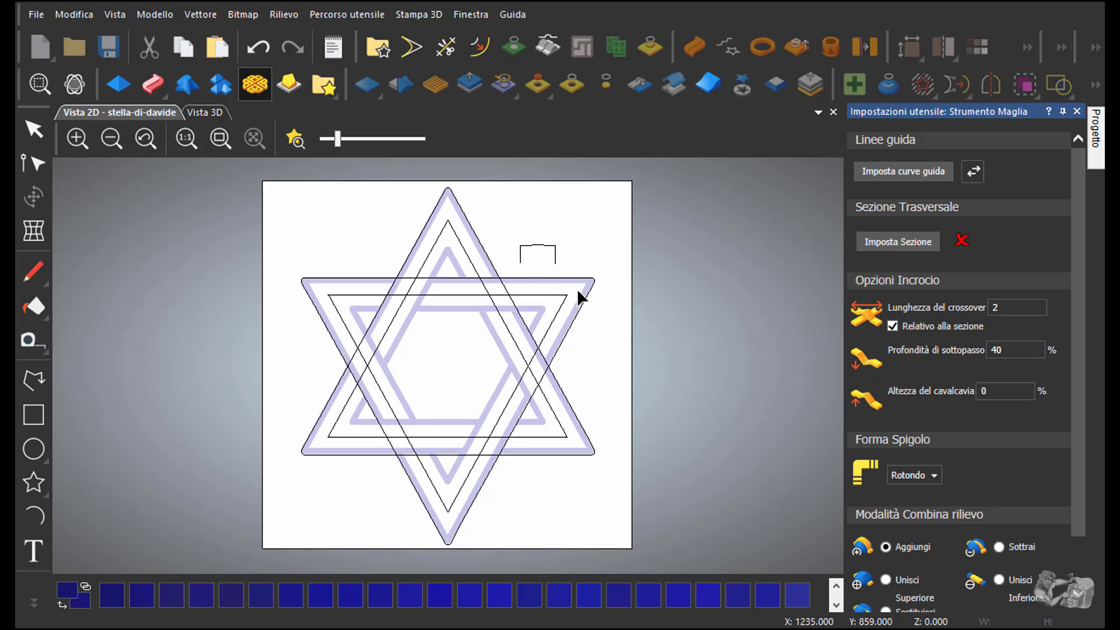
pyautogui.click(435, 240)
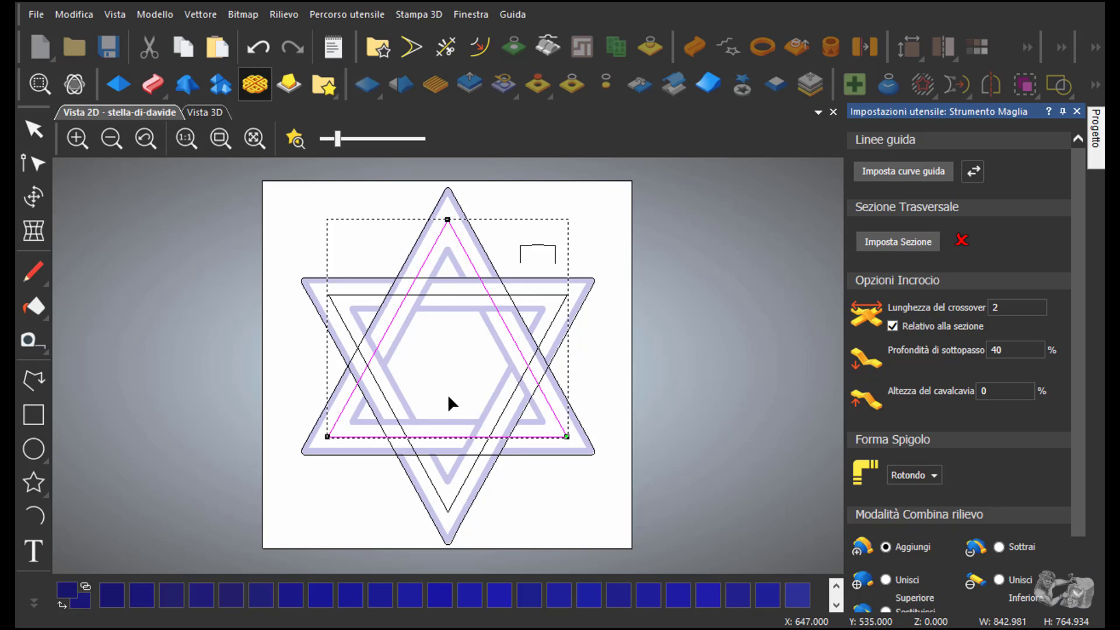
pyautogui.click(442, 292)
pyautogui.click(918, 173)
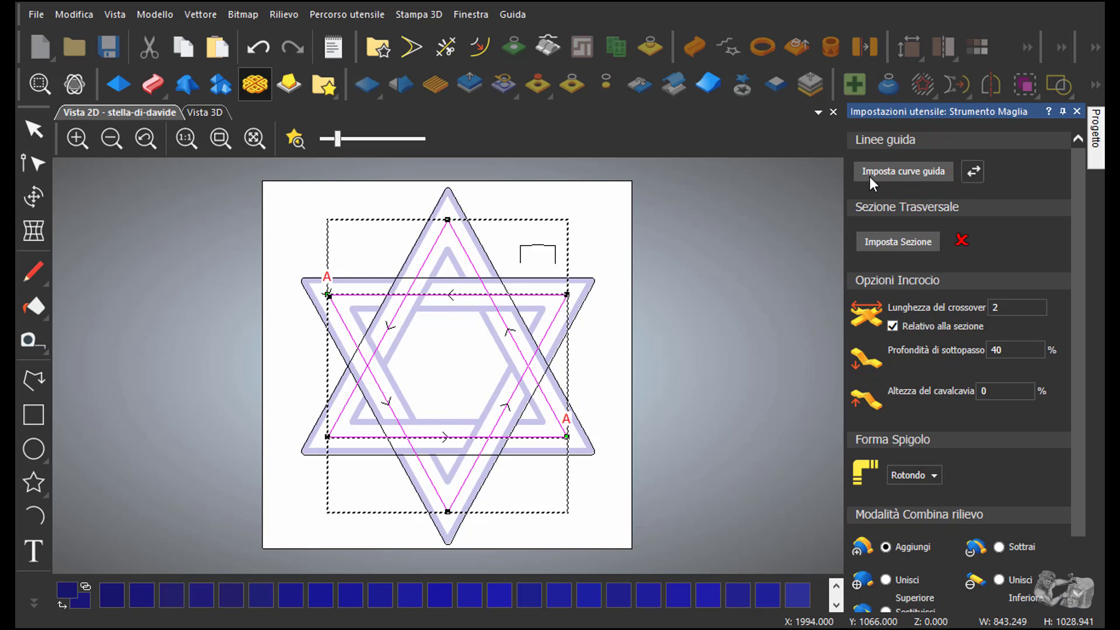
pyautogui.click(537, 245)
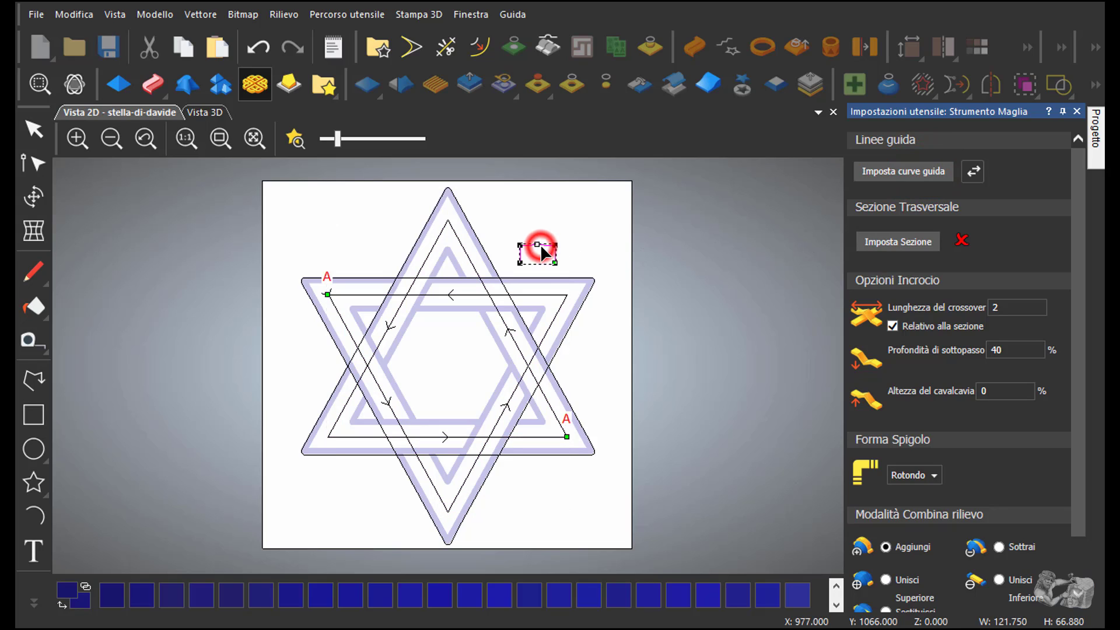
pyautogui.click(912, 244)
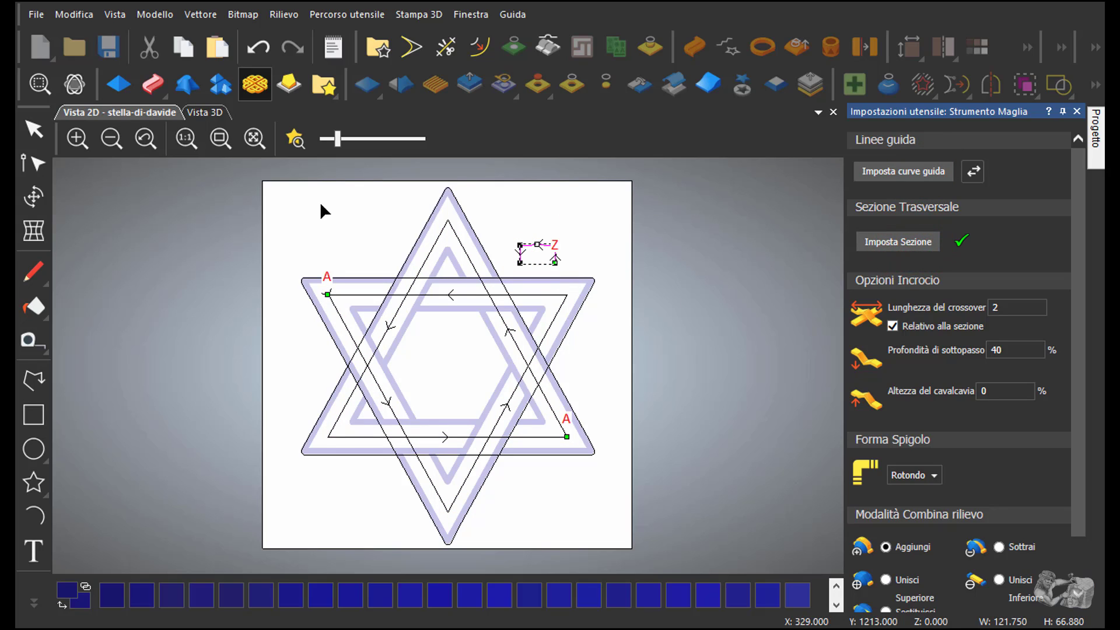
pyautogui.click(205, 112)
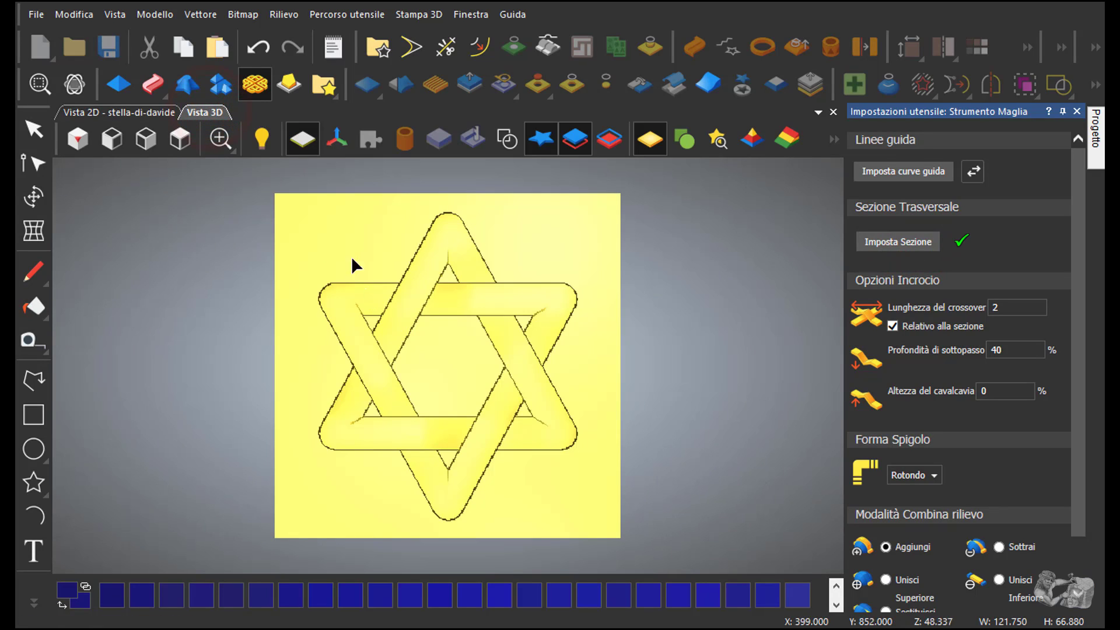
# Hide the zero plane and set the weave corner shape to Quadrato, tilting to check thickness
pyautogui.click(303, 140)
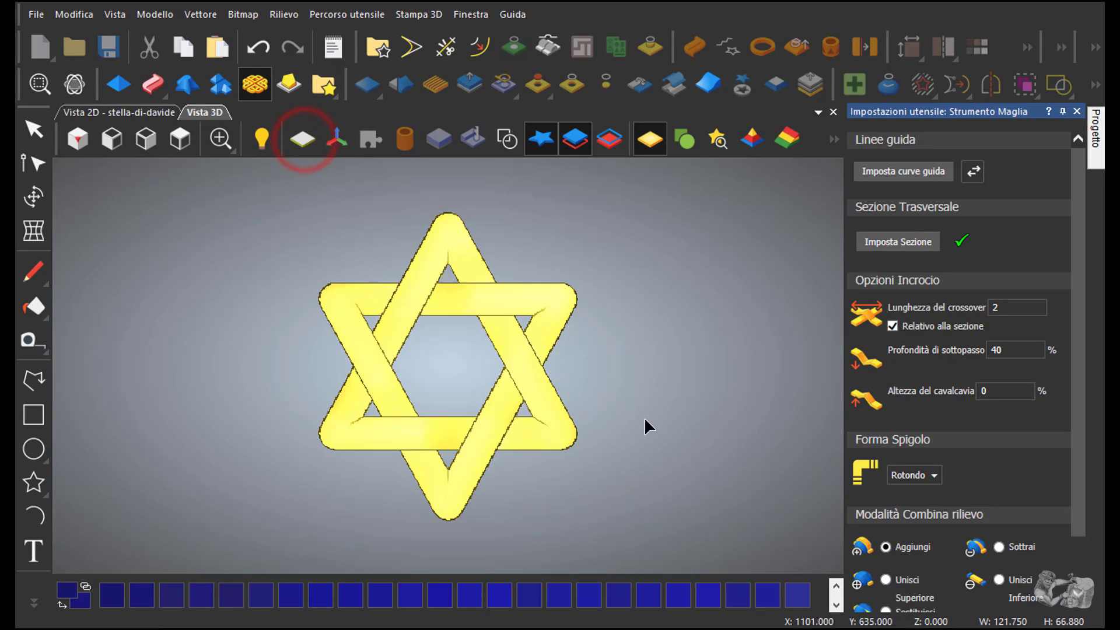
pyautogui.click(936, 474)
pyautogui.click(916, 517)
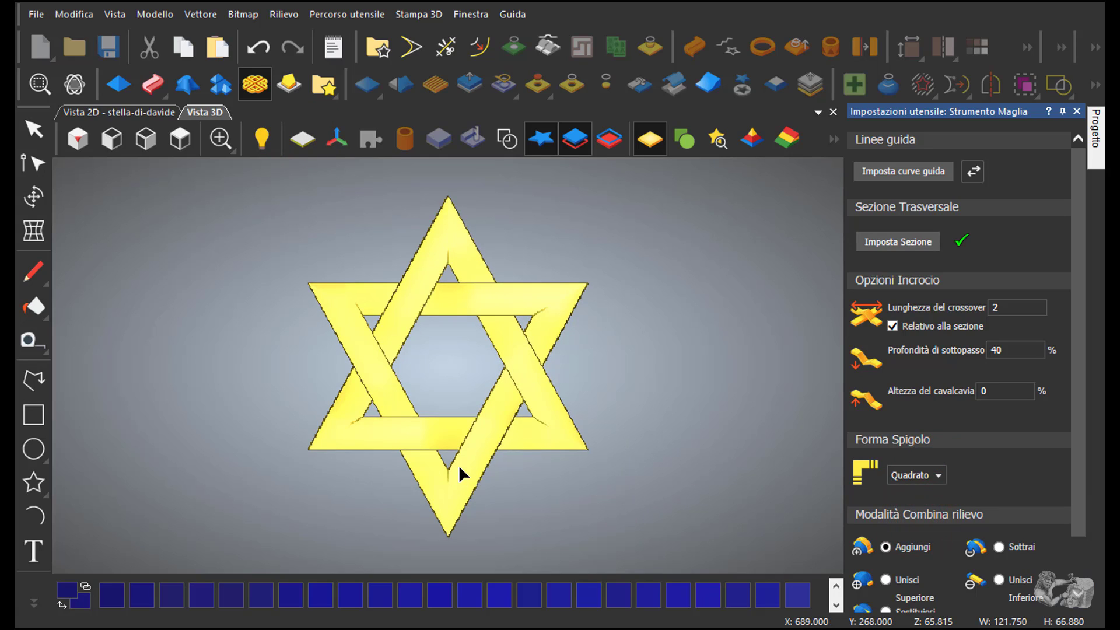
pyautogui.click(562, 539)
pyautogui.scroll(5, 497, 442)
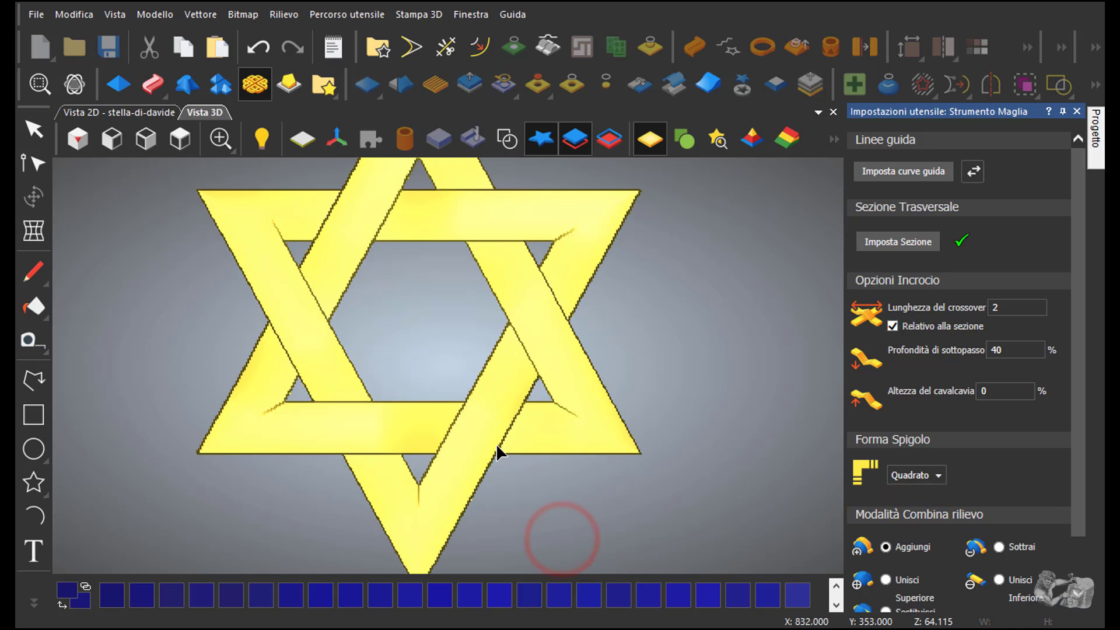
pyautogui.moveTo(539, 501)
pyautogui.mouseDown()
pyautogui.moveTo(534, 452)
pyautogui.moveTo(366, 454)
pyautogui.moveTo(376, 420)
pyautogui.mouseUp()
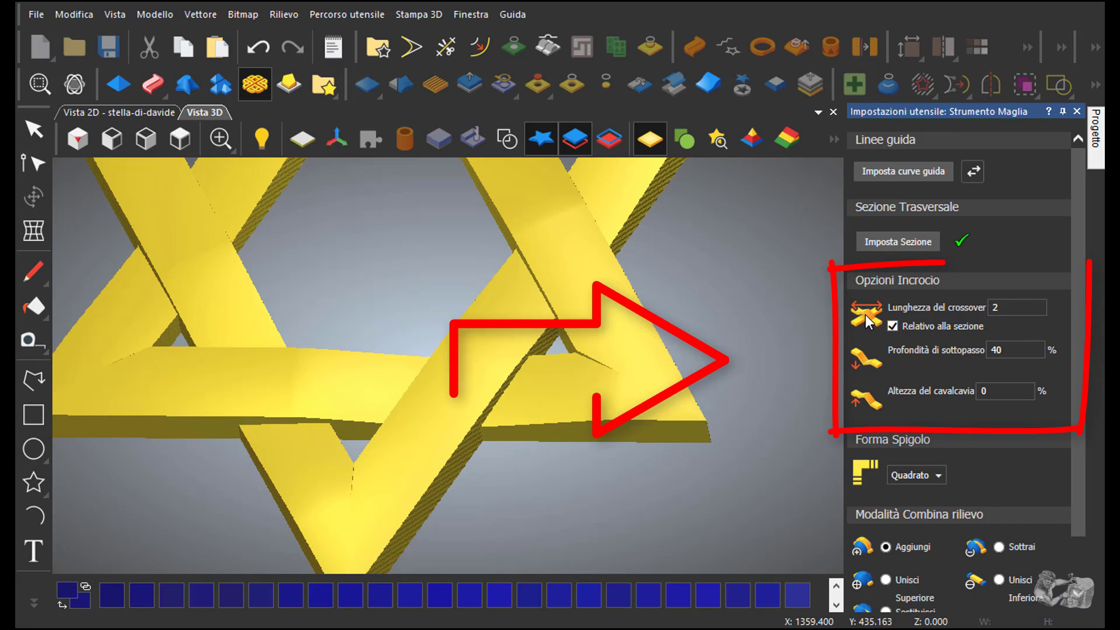
# Set the weave crossover length to 1
pyautogui.click(996, 309)
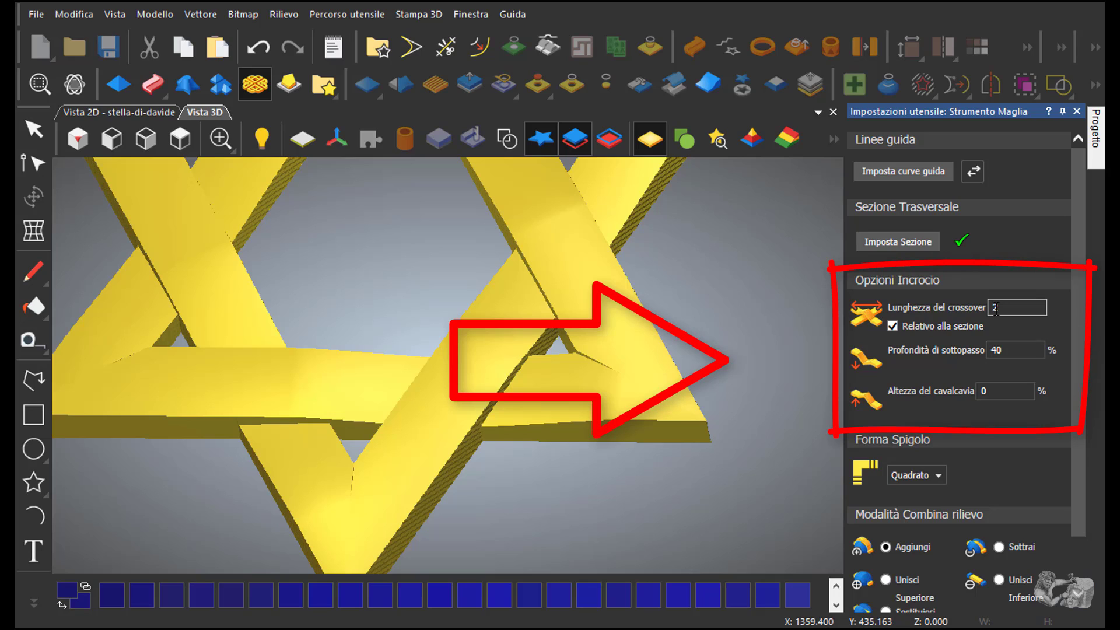
pyautogui.doubleClick(995, 308)
pyautogui.write('1')
pyautogui.press('Tab')
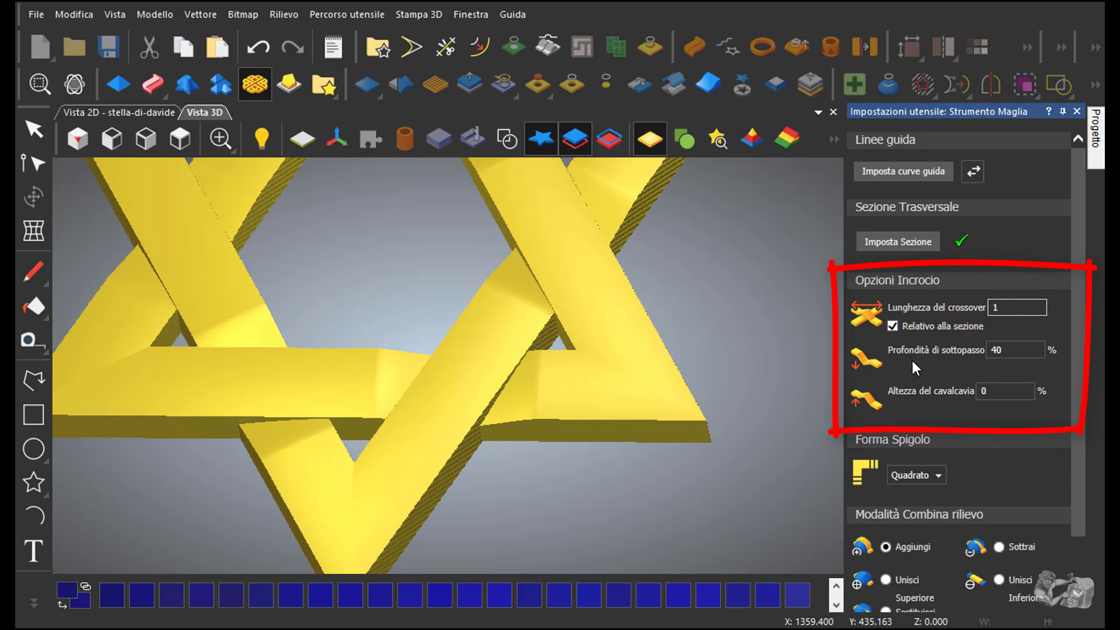
# Try underpass depths of 30 and 50, settle on 40%, and check the 0% overpass height
pyautogui.click(992, 350)
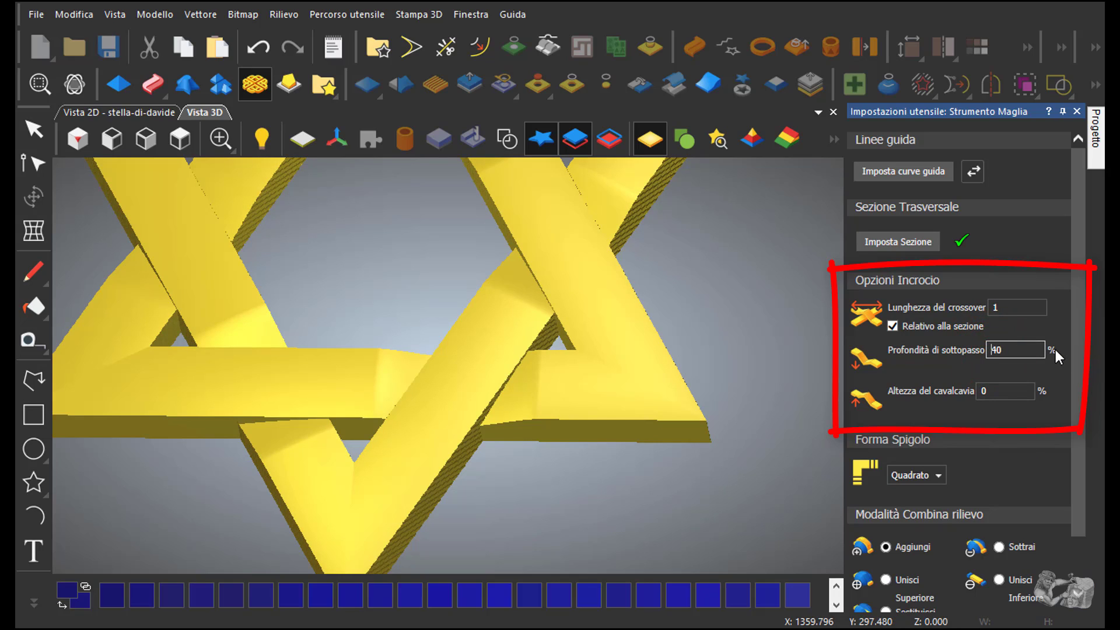
pyautogui.press('Delete')
pyautogui.write('3')
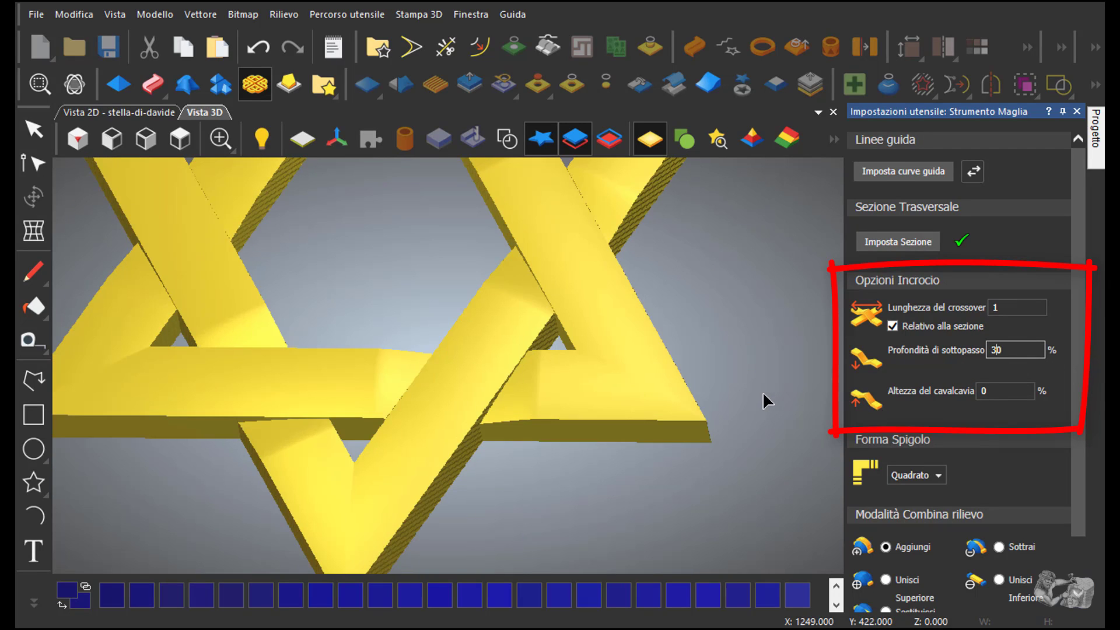
pyautogui.moveTo(340, 451)
pyautogui.mouseDown()
pyautogui.moveTo(363, 378)
pyautogui.moveTo(330, 380)
pyautogui.moveTo(350, 388)
pyautogui.mouseUp()
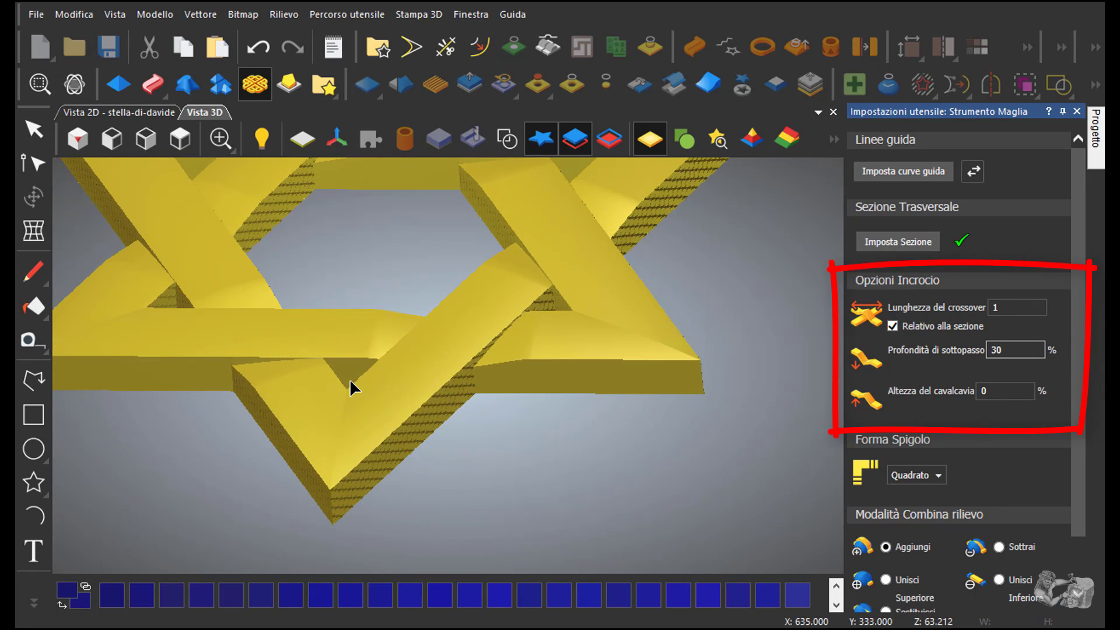
pyautogui.doubleClick(999, 350)
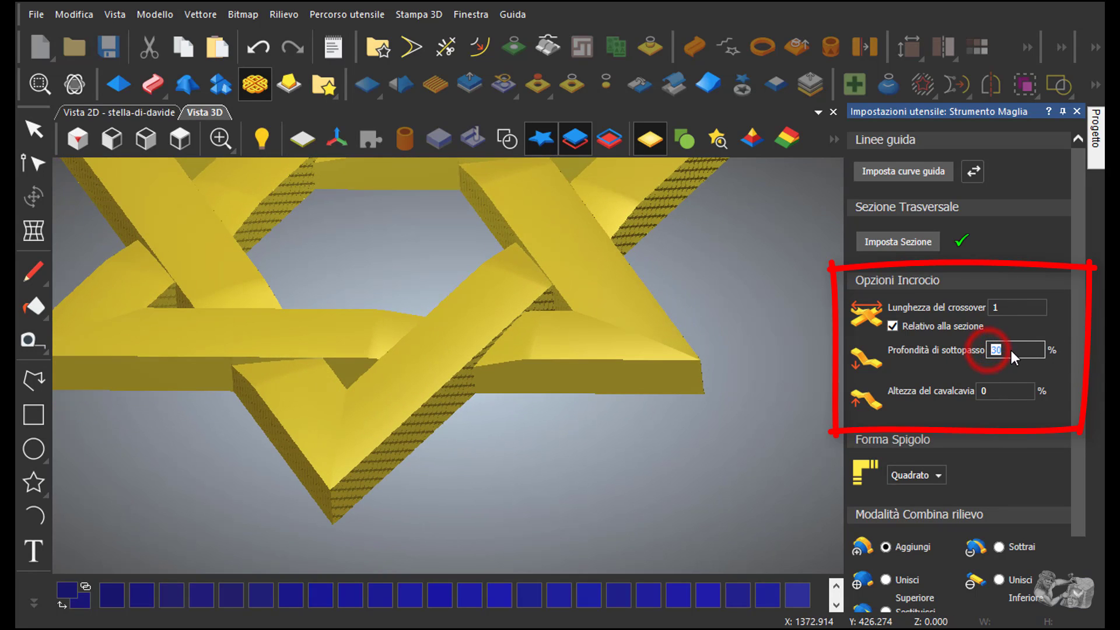
pyautogui.write('0')
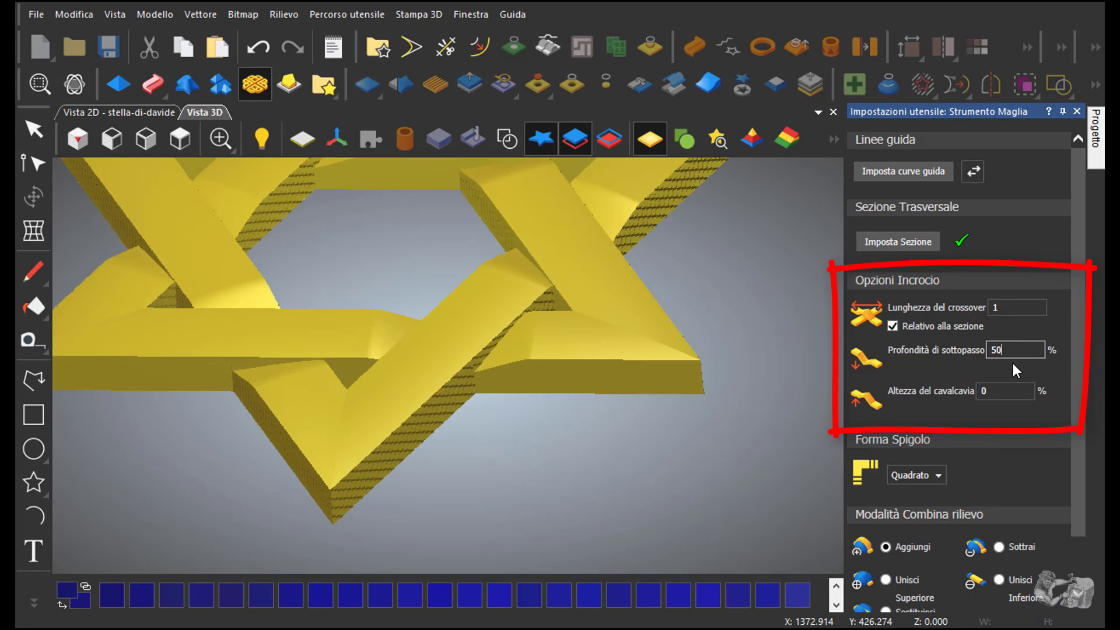
pyautogui.click(991, 349)
pyautogui.moveTo(991, 350); pyautogui.dragTo(1014, 352)
pyautogui.write('40')
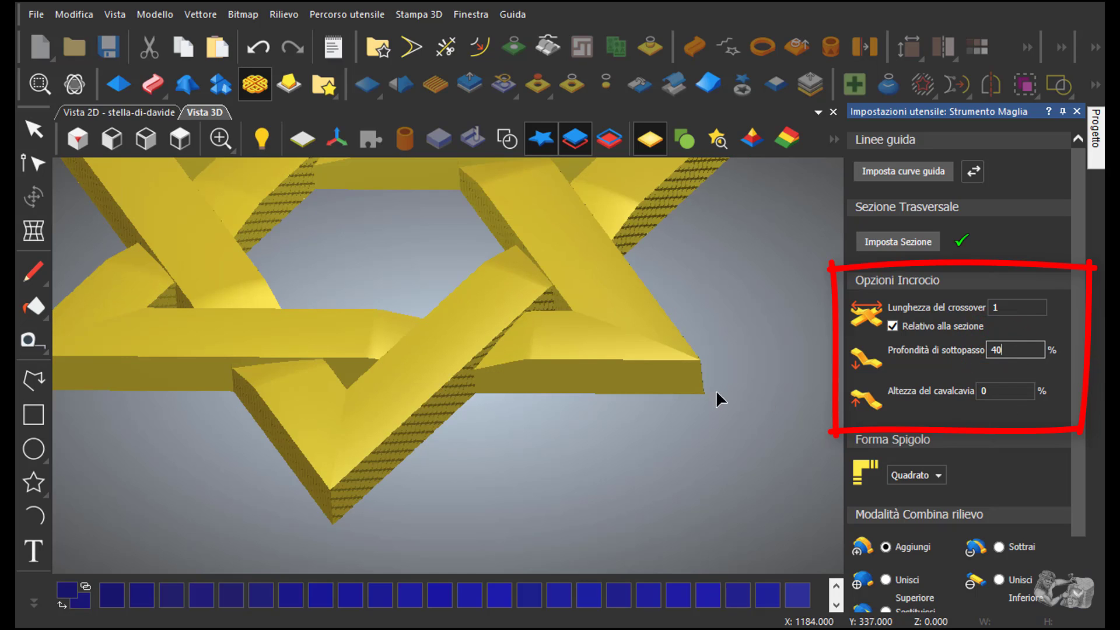
pyautogui.moveTo(984, 392); pyautogui.dragTo(993, 391)
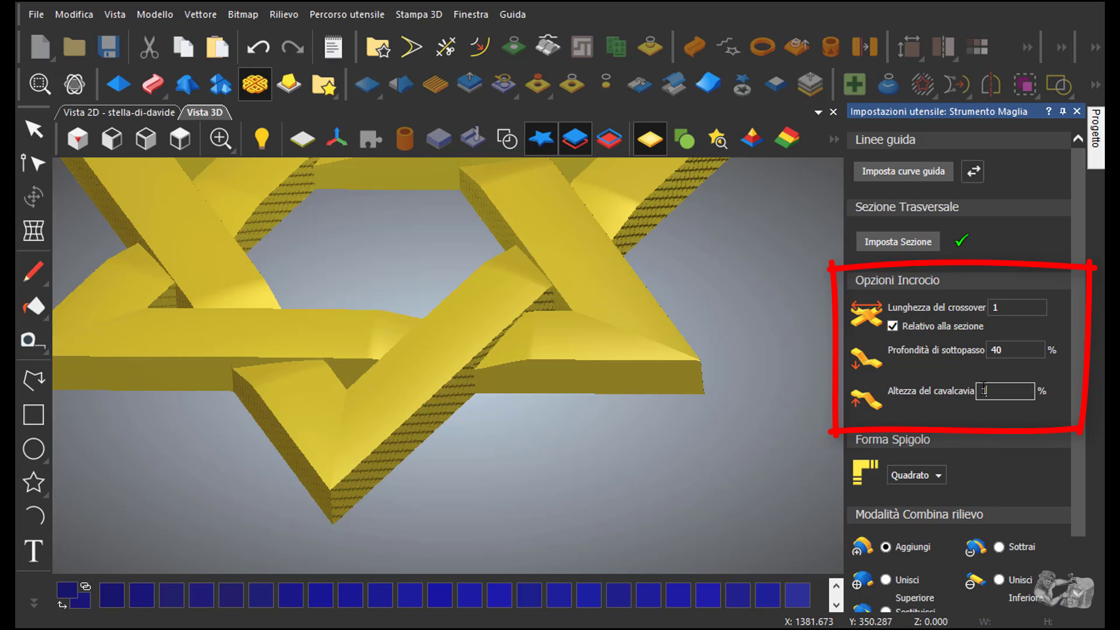
pyautogui.moveTo(984, 390); pyautogui.dragTo(1001, 389)
pyautogui.write('0')
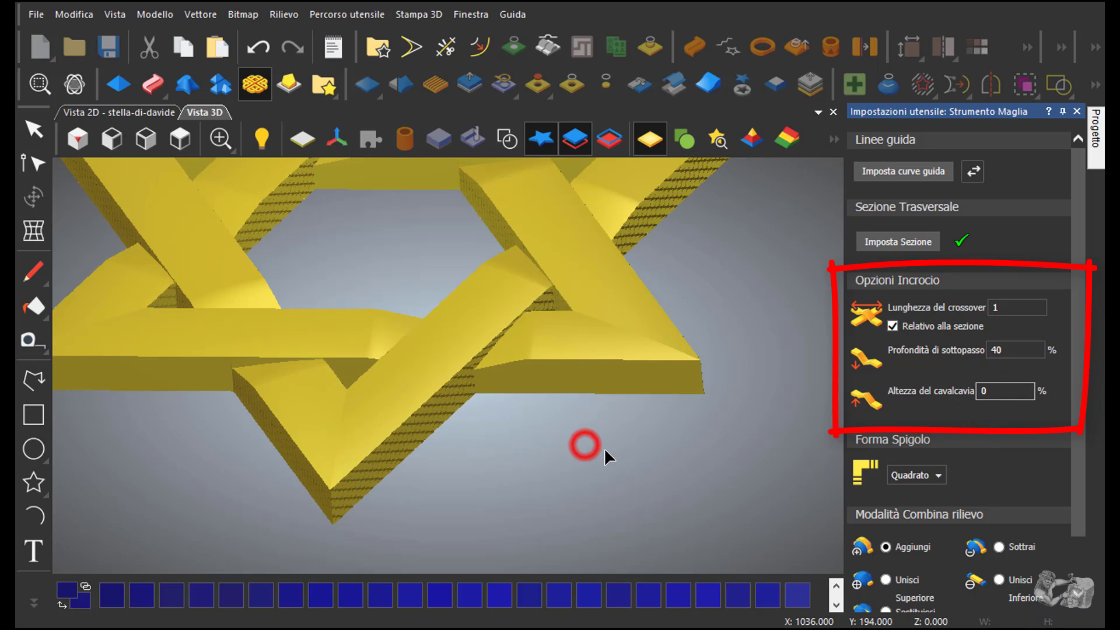
pyautogui.scroll(-3, 605, 449)
pyautogui.scroll(-2, 601, 432)
pyautogui.scroll(2, 336, 299)
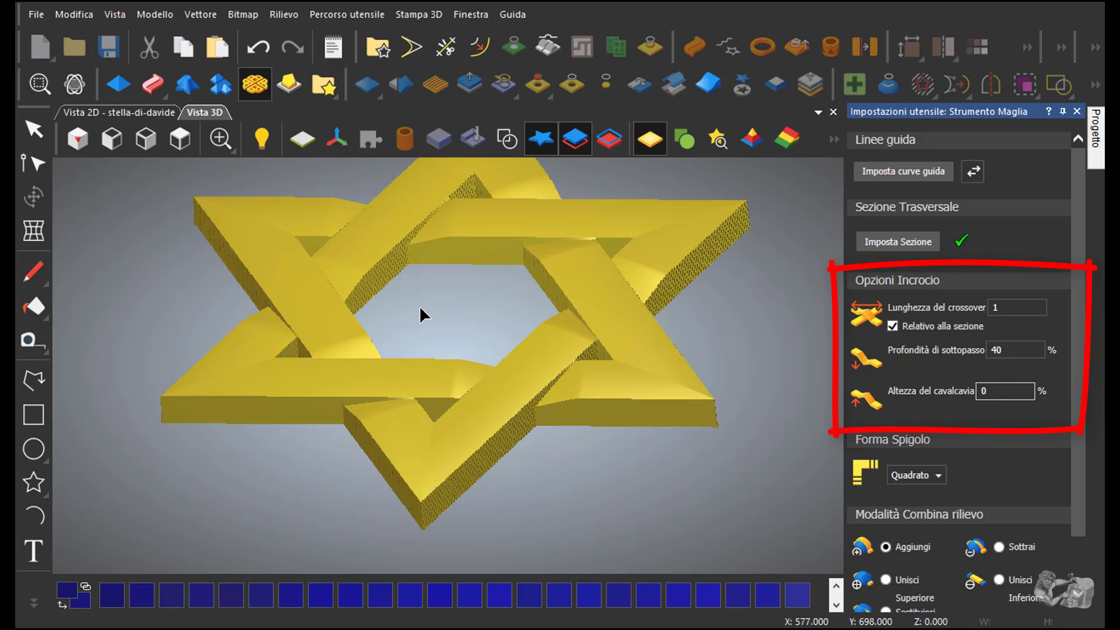
pyautogui.moveTo(420, 315)
pyautogui.mouseDown()
pyautogui.moveTo(445, 411)
pyautogui.moveTo(421, 442)
pyautogui.mouseUp()
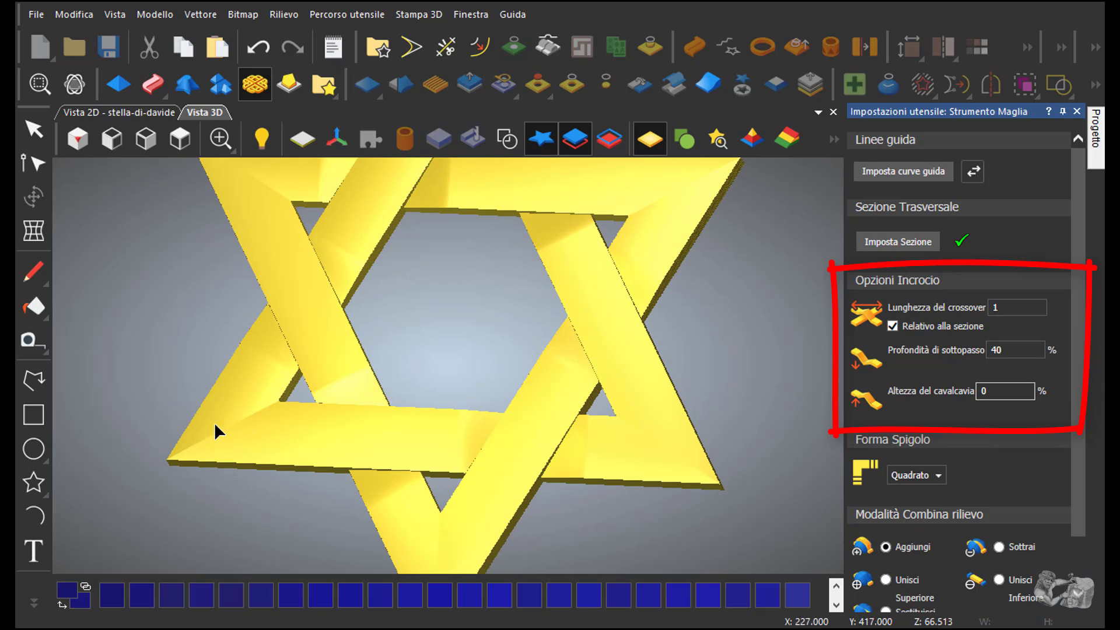
pyautogui.scroll(2, 215, 433)
pyautogui.scroll(3, 524, 379)
pyautogui.moveTo(524, 379)
pyautogui.mouseDown()
pyautogui.moveTo(620, 246)
pyautogui.moveTo(363, 381)
pyautogui.moveTo(307, 394)
pyautogui.moveTo(275, 344)
pyautogui.moveTo(443, 402)
pyautogui.moveTo(435, 391)
pyautogui.moveTo(622, 253)
pyautogui.mouseUp()
pyautogui.scroll(-2, 285, 339)
pyautogui.scroll(1, 562, 188)
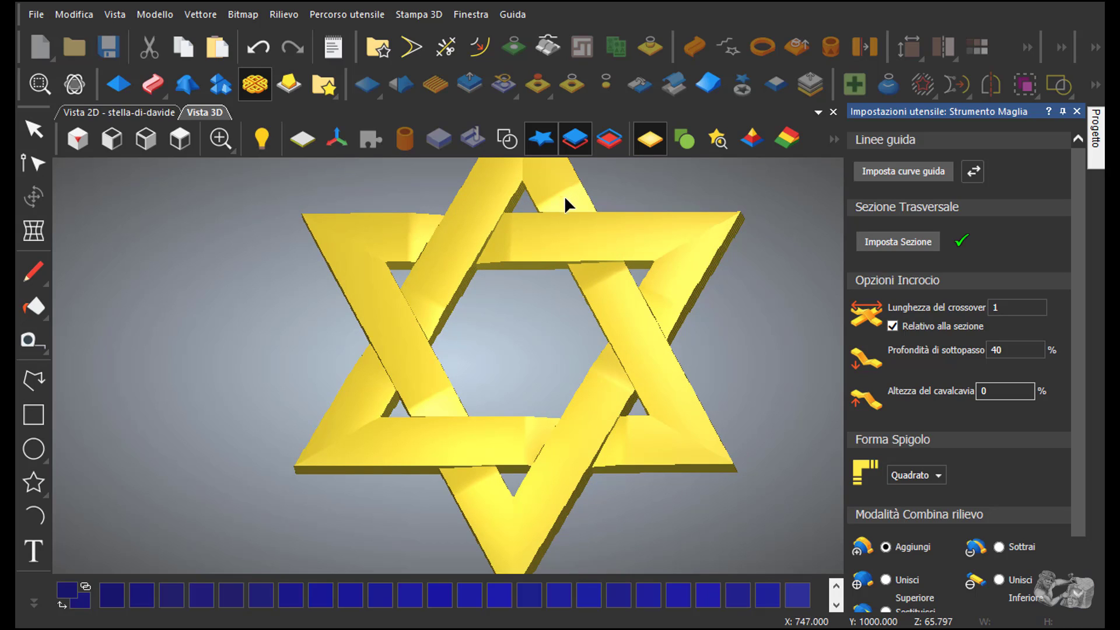
pyautogui.doubleClick(995, 308)
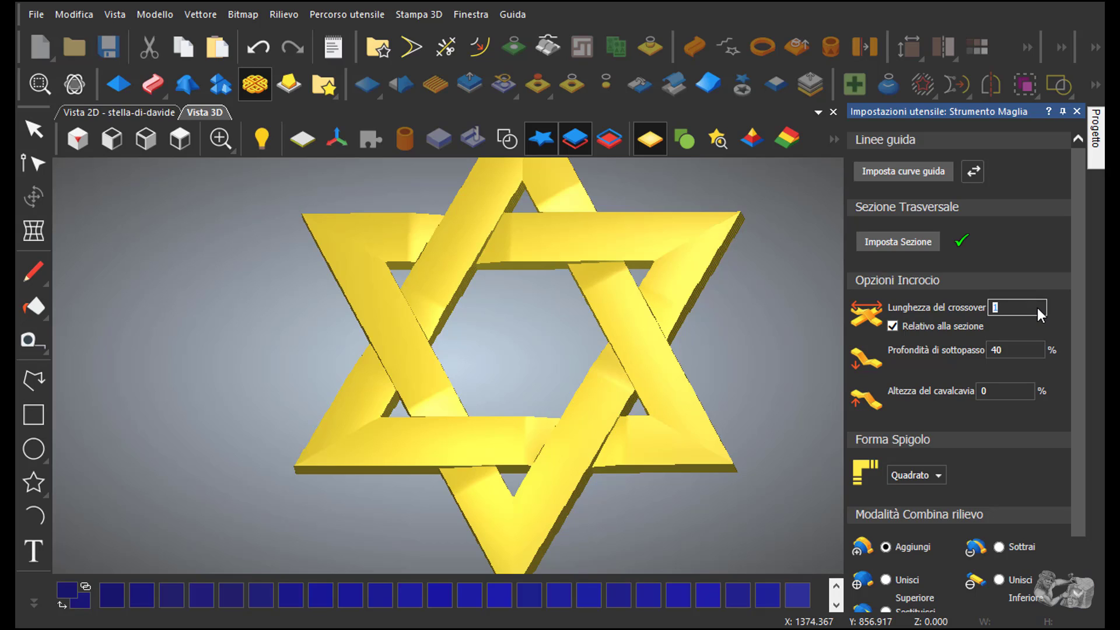
# After trying crossover 2 and depth 30, settle on 20% underpass depth and crossover length 1
pyautogui.write('2')
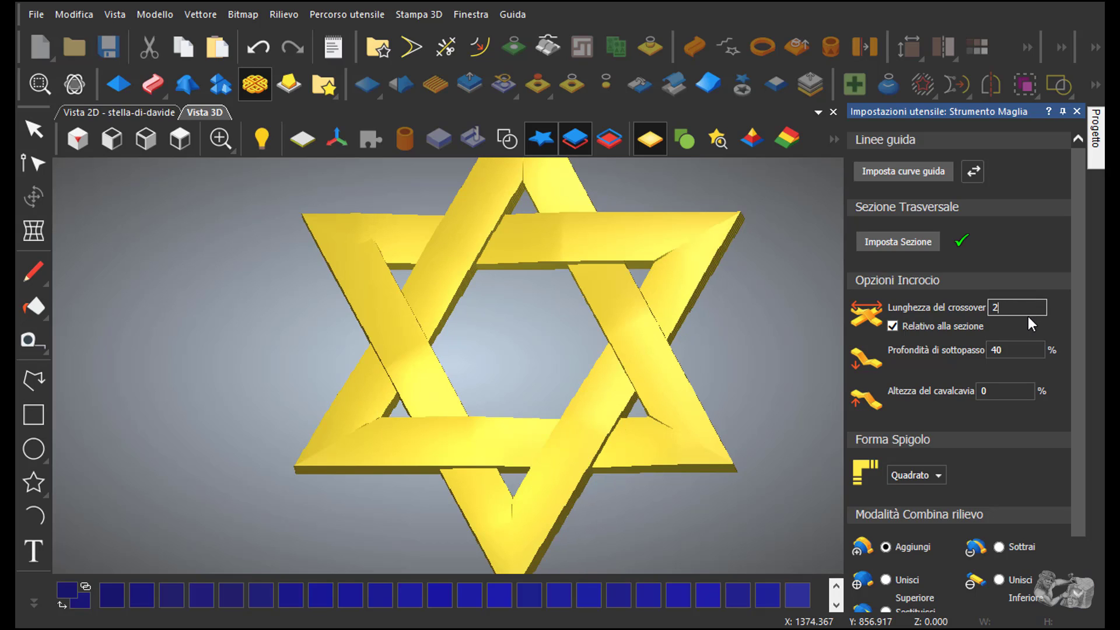
pyautogui.click(991, 351)
pyautogui.write('3')
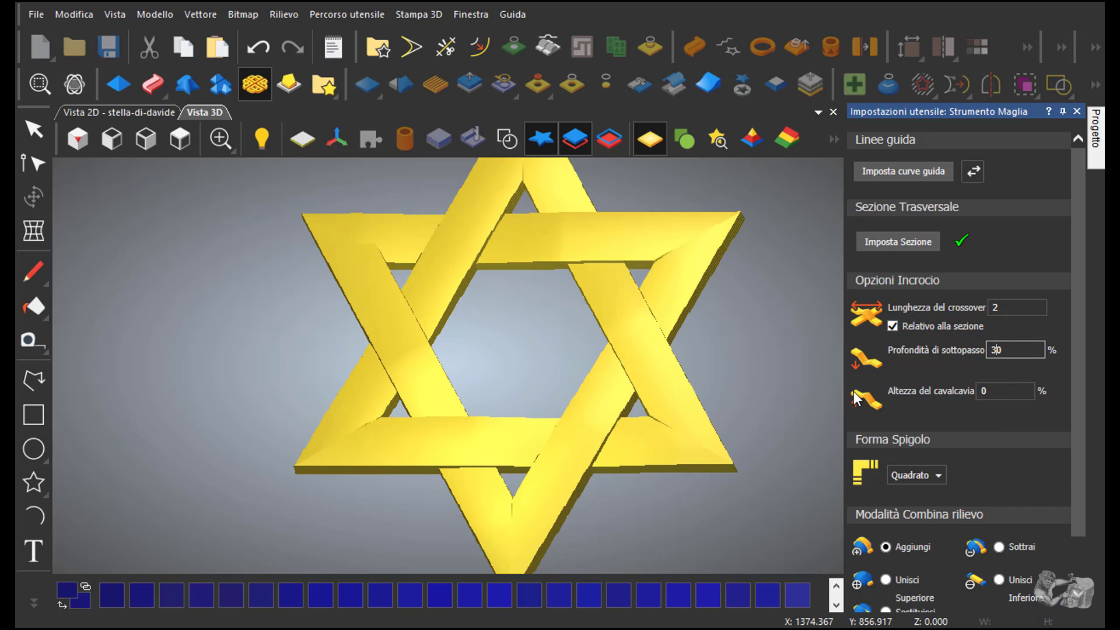
pyautogui.doubleClick(994, 350)
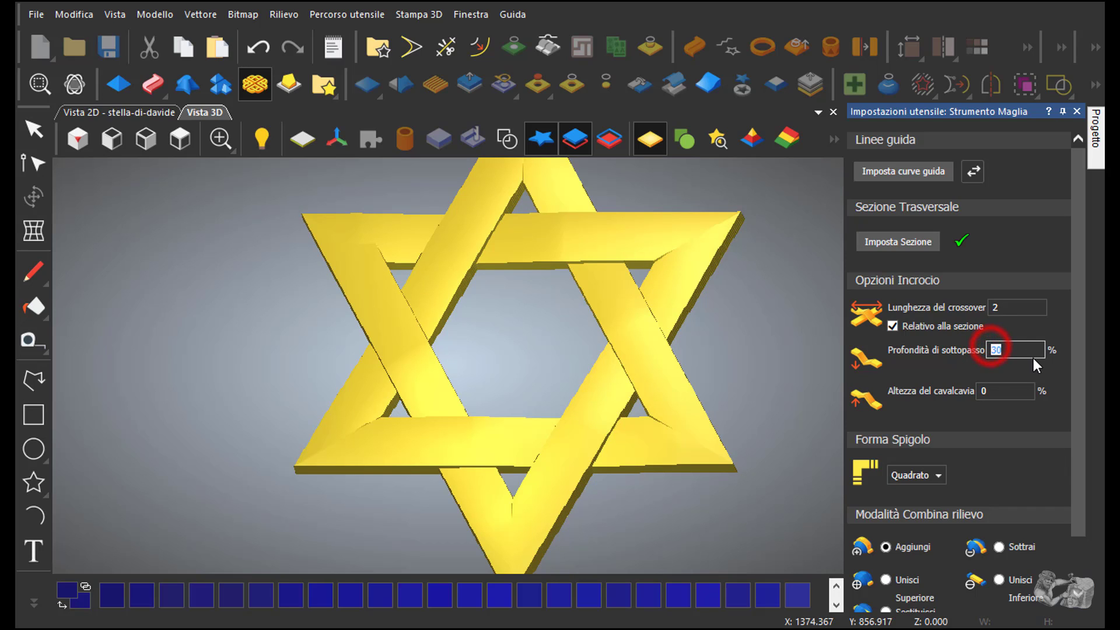
pyautogui.write('20')
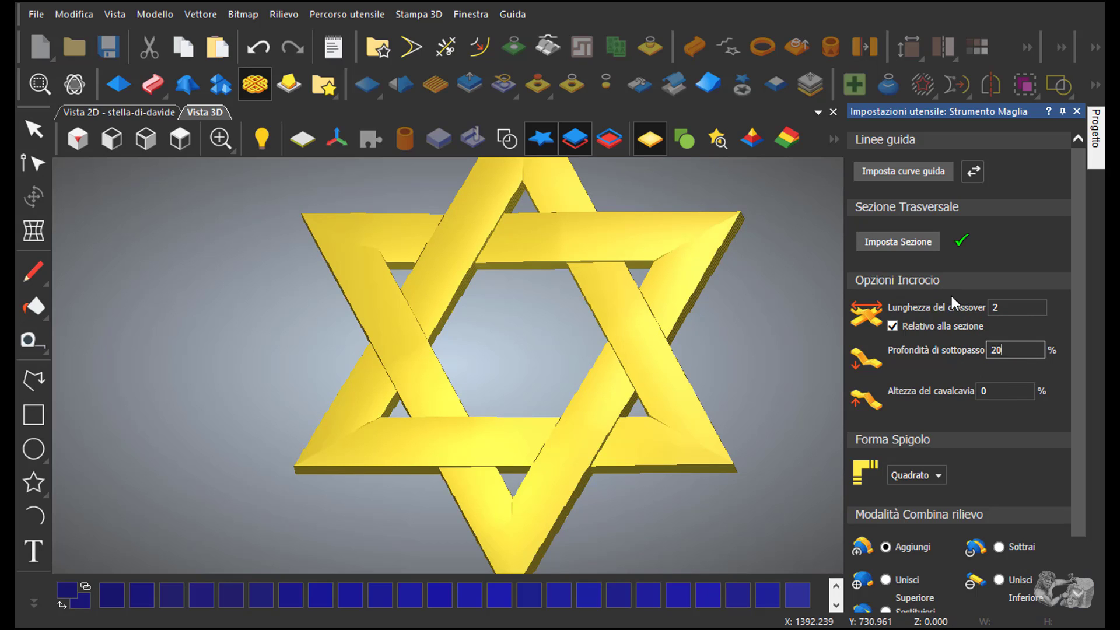
pyautogui.doubleClick(995, 307)
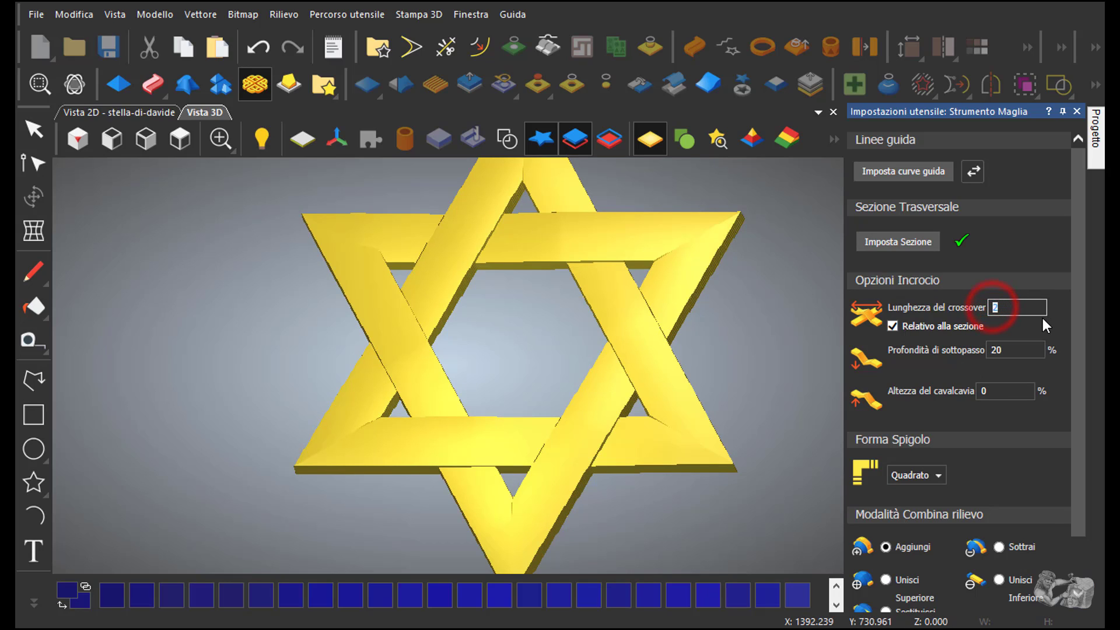
pyautogui.write('1')
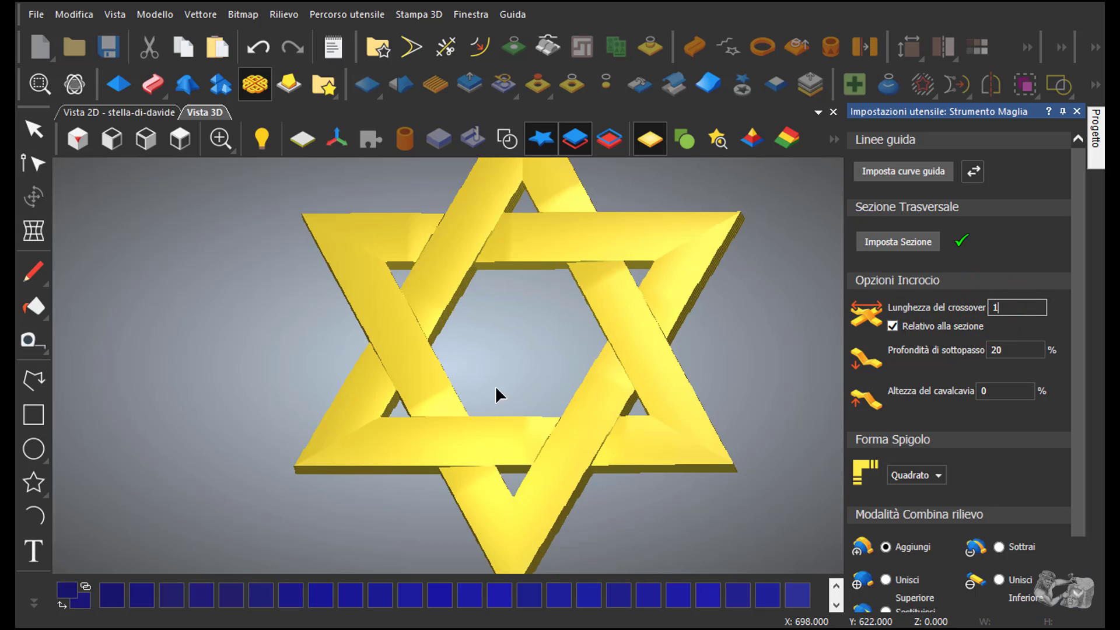
pyautogui.moveTo(491, 408)
pyautogui.mouseDown()
pyautogui.moveTo(507, 411)
pyautogui.moveTo(522, 348)
pyautogui.moveTo(588, 342)
pyautogui.moveTo(503, 370)
pyautogui.moveTo(477, 316)
pyautogui.mouseUp()
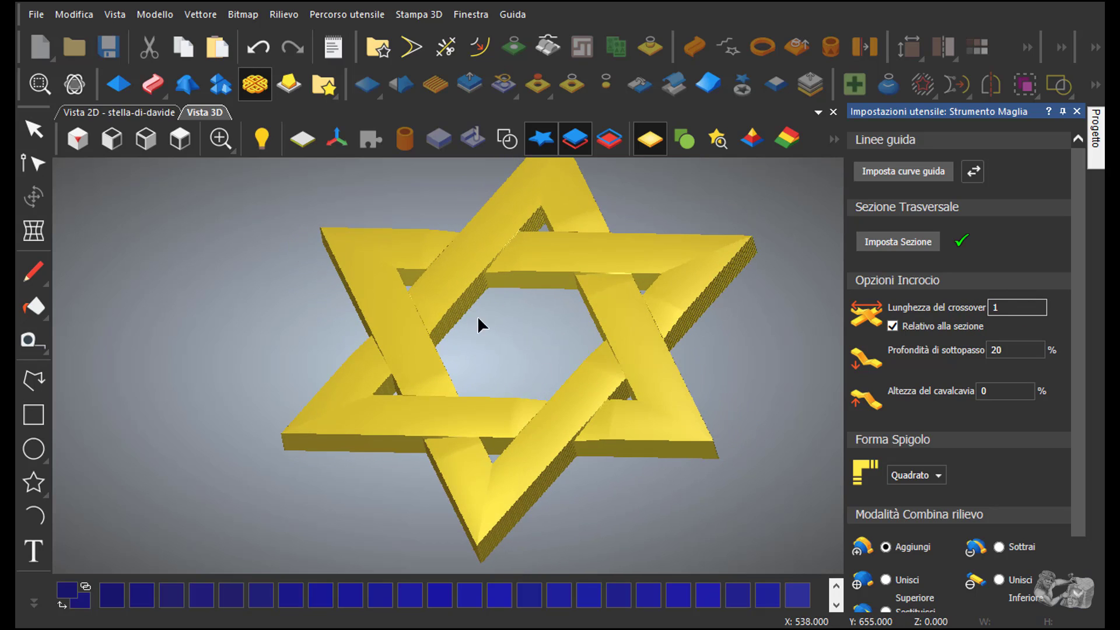
# Orbit and tilt the star relief to inspect its side walls from a frontal angle
pyautogui.scroll(3, 452, 258)
pyautogui.moveTo(453, 262)
pyautogui.mouseDown()
pyautogui.moveTo(445, 290)
pyautogui.moveTo(532, 338)
pyautogui.moveTo(627, 277)
pyautogui.moveTo(610, 219)
pyautogui.moveTo(551, 240)
pyautogui.mouseUp()
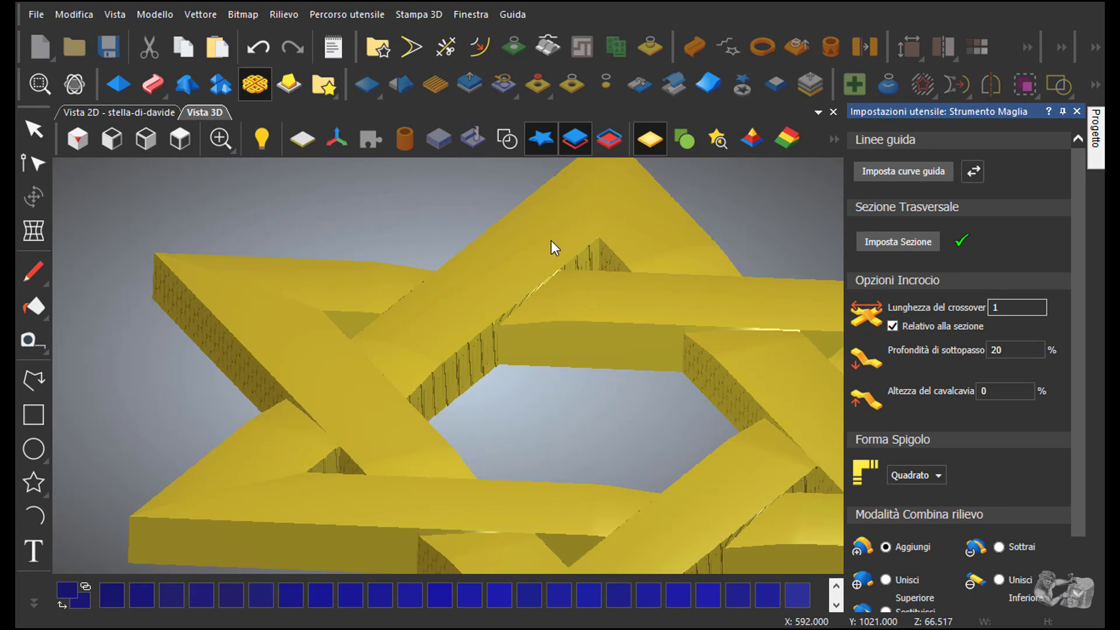
pyautogui.scroll(-5, 478, 266)
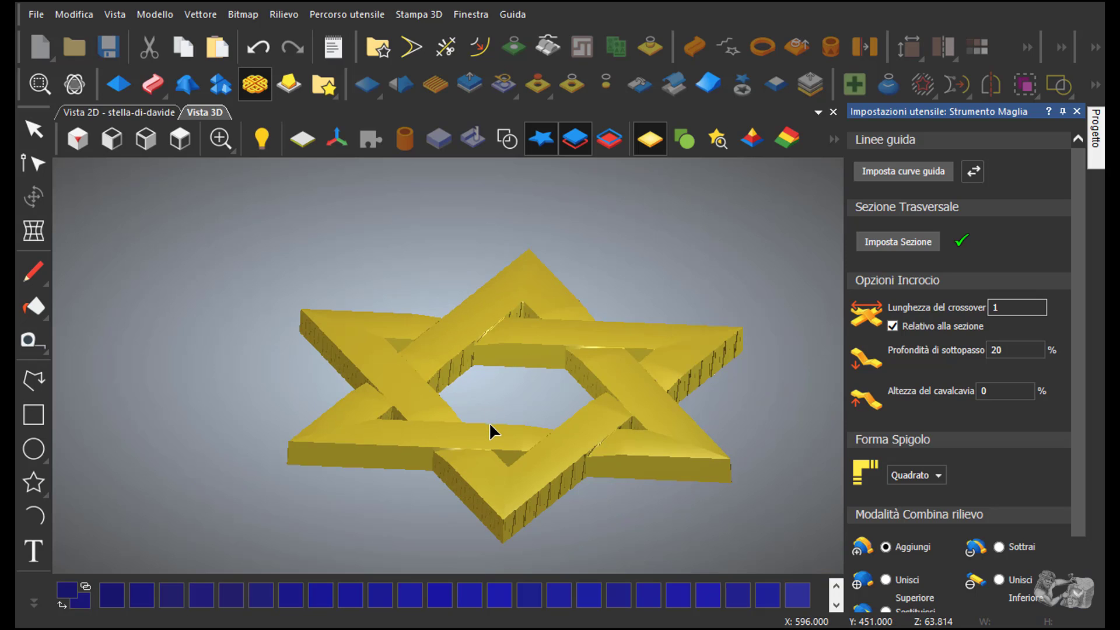
pyautogui.moveTo(490, 430)
pyautogui.mouseDown()
pyautogui.moveTo(467, 572)
pyautogui.moveTo(582, 364)
pyautogui.moveTo(417, 352)
pyautogui.moveTo(224, 373)
pyautogui.moveTo(507, 394)
pyautogui.moveTo(665, 385)
pyautogui.moveTo(708, 371)
pyautogui.moveTo(719, 312)
pyautogui.moveTo(688, 351)
pyautogui.mouseUp()
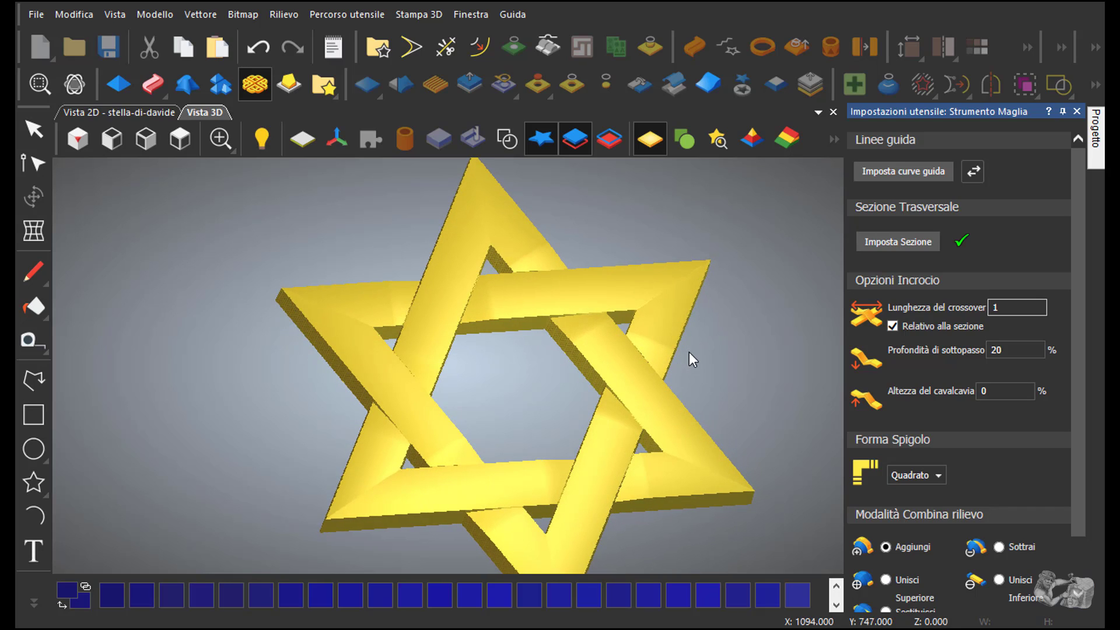
# Test a crossover length of 0, then set Lunghezza del crossover back to 1
pyautogui.doubleClick(996, 309)
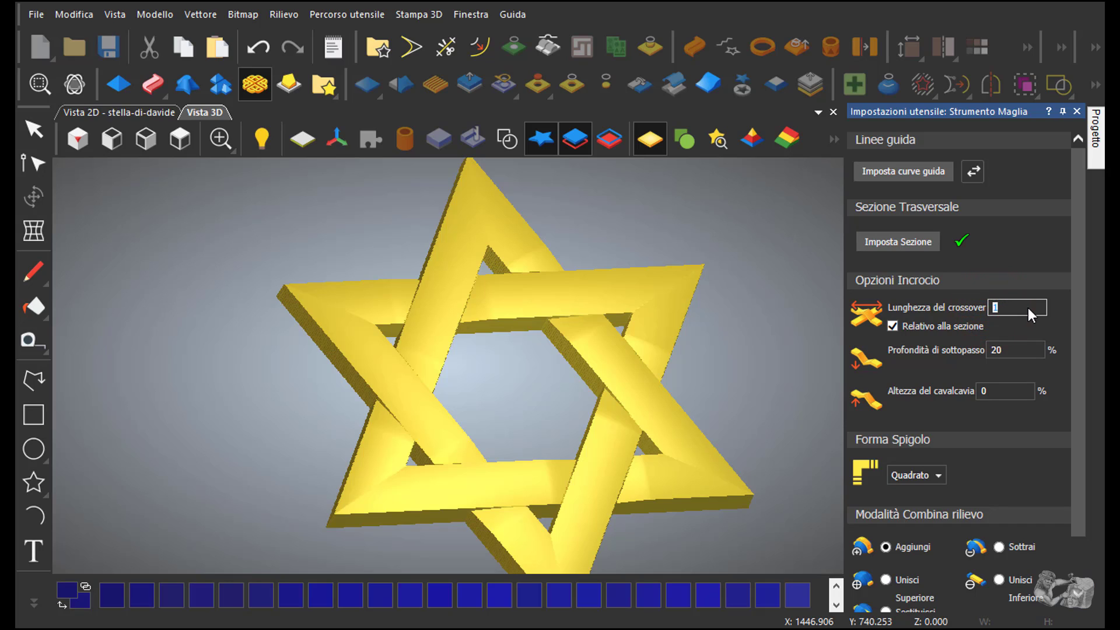
pyautogui.press('Return')
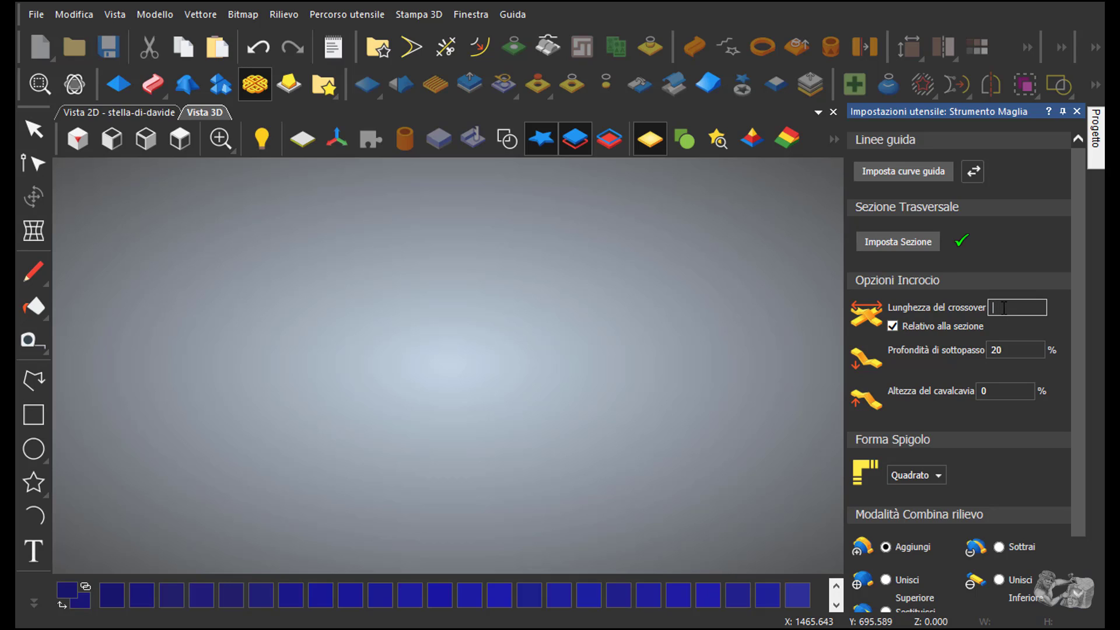
pyautogui.write('1')
pyautogui.press('Return')
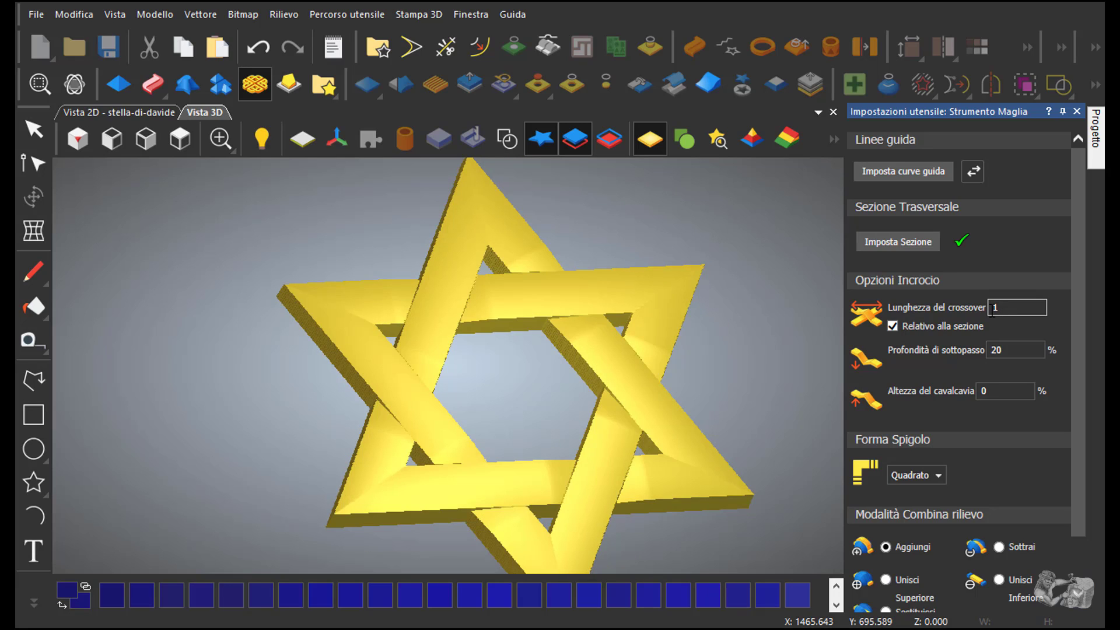
# From a top view, apply the woven star with Applica and close the Strumento Maglia panel
pyautogui.click(179, 141)
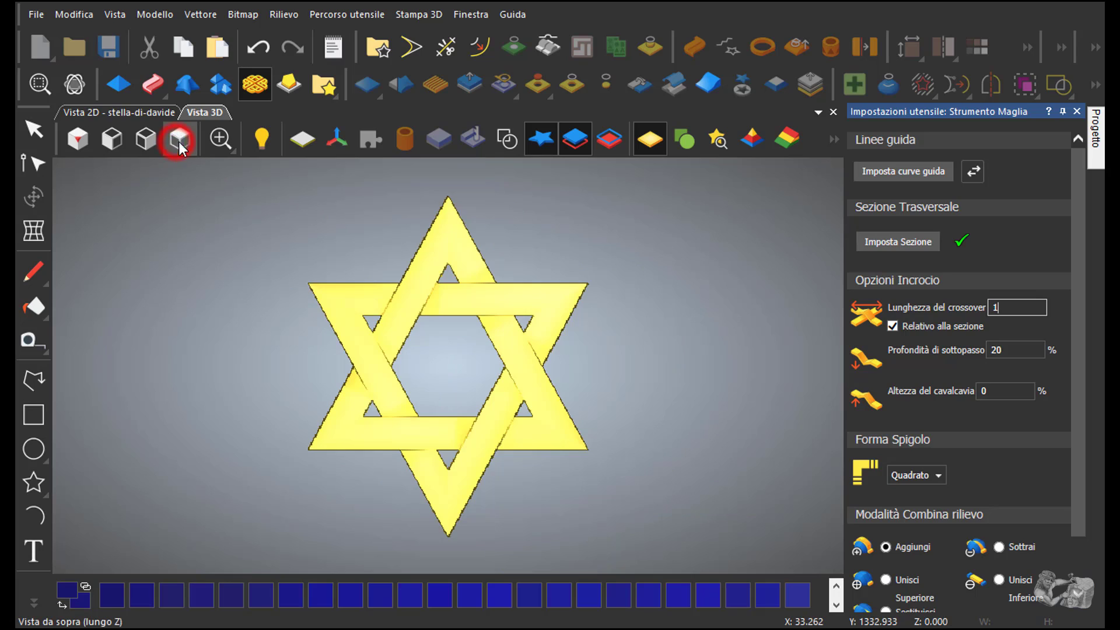
pyautogui.click(434, 380)
pyautogui.scroll(1, 448, 379)
pyautogui.scroll(1, 448, 380)
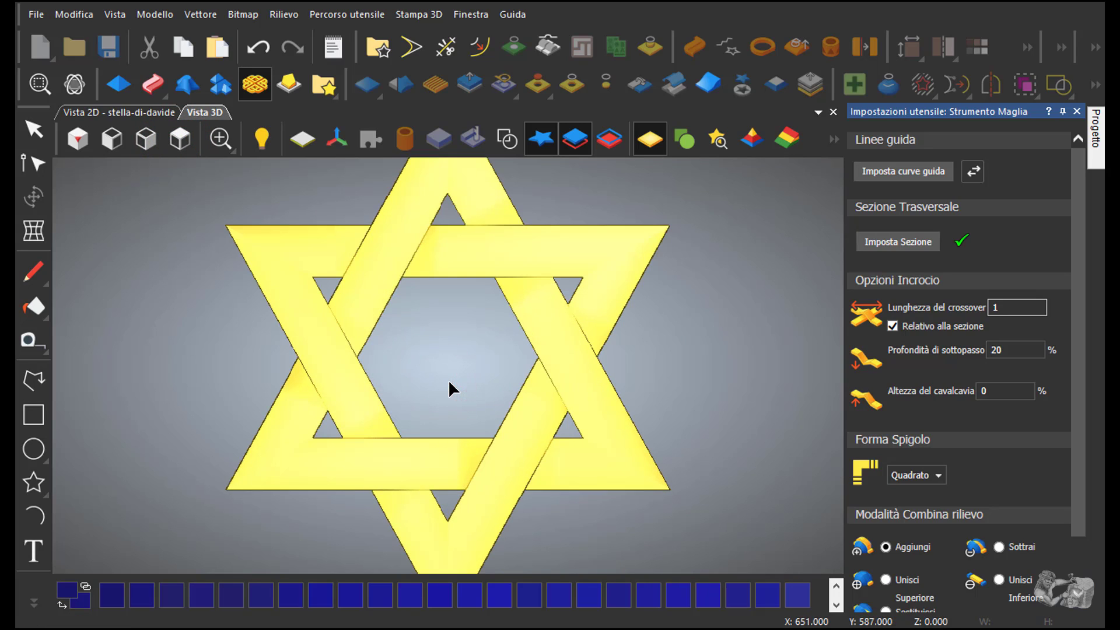
pyautogui.scroll(-1, 463, 382)
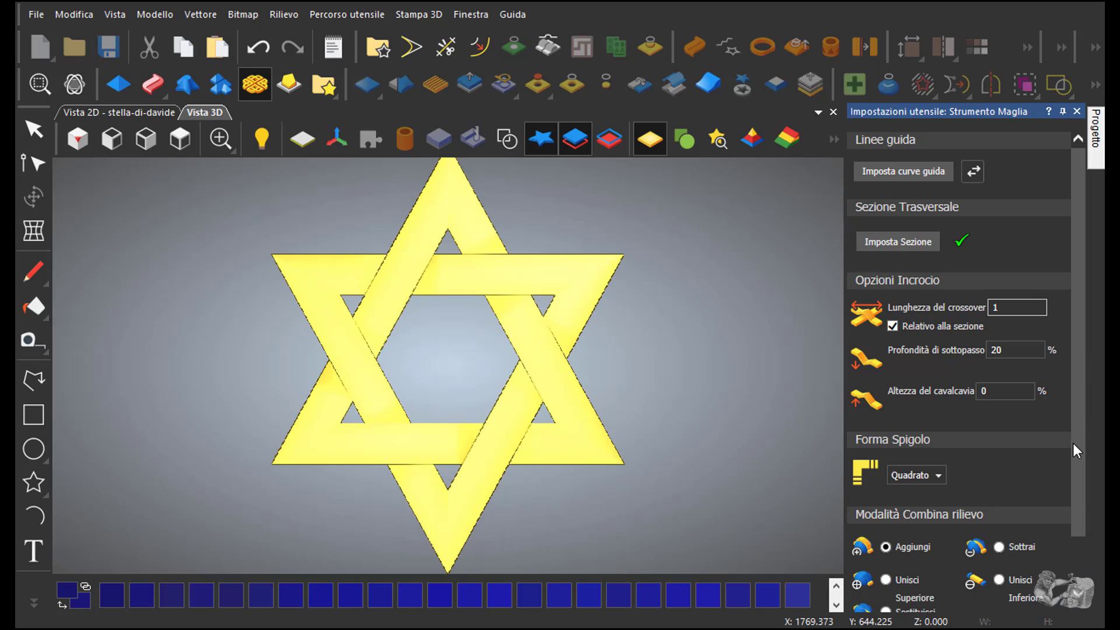
pyautogui.moveTo(1078, 446); pyautogui.dragTo(1080, 534)
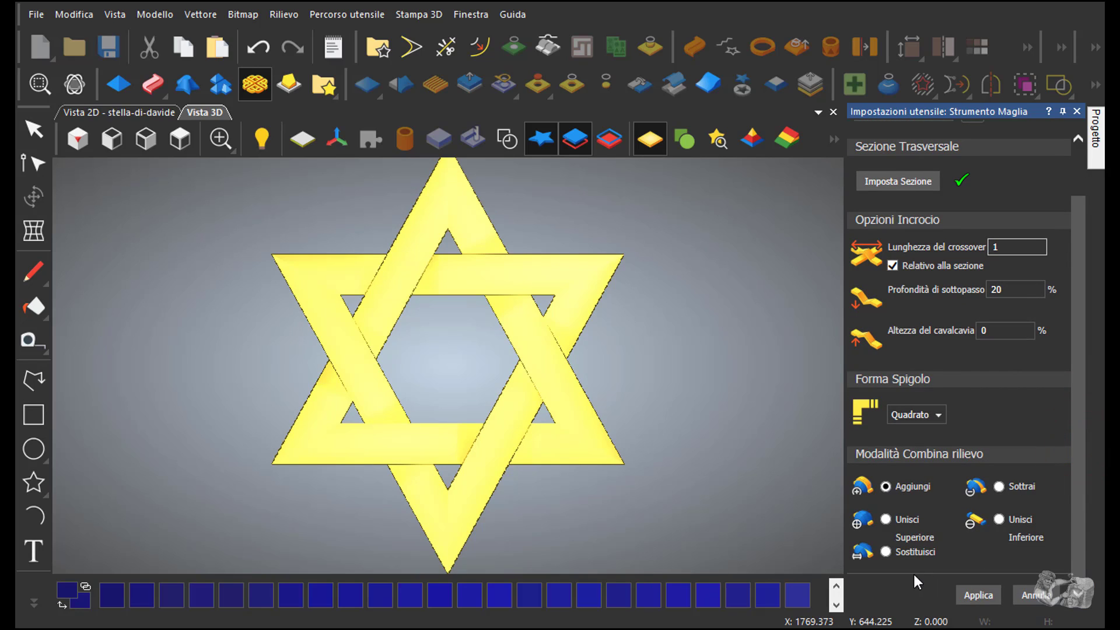
pyautogui.click(981, 595)
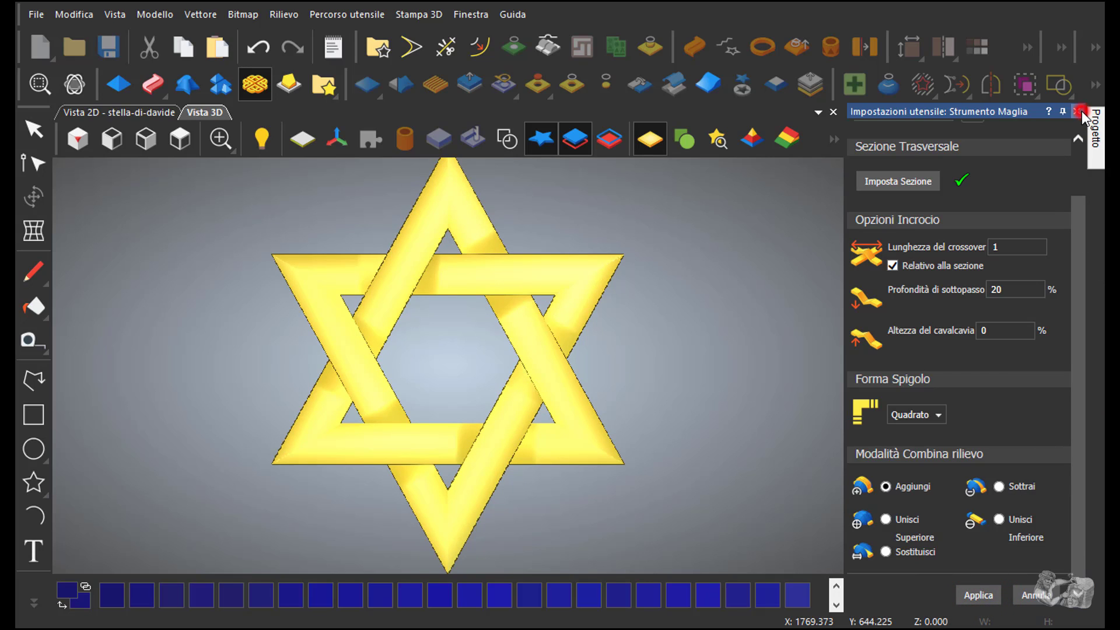
pyautogui.click(1077, 110)
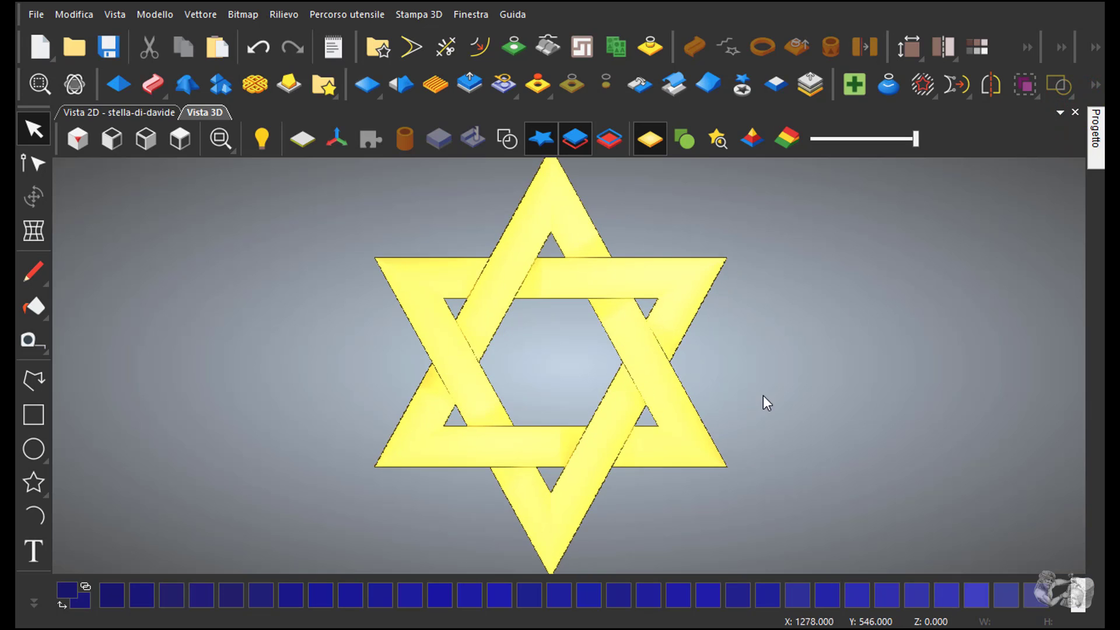
# Orbit to check the woven star's extruded sides, then return to a flat top view
pyautogui.scroll(-2, 706, 388)
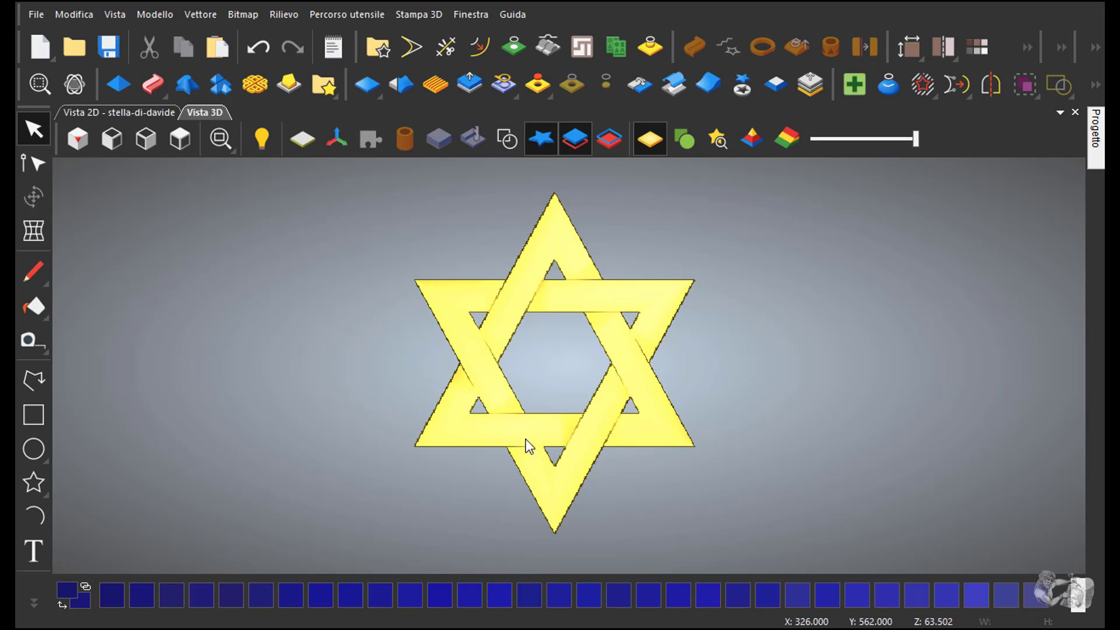
pyautogui.moveTo(530, 437)
pyautogui.mouseDown()
pyautogui.moveTo(420, 369)
pyautogui.moveTo(533, 440)
pyautogui.moveTo(577, 422)
pyautogui.moveTo(637, 432)
pyautogui.moveTo(780, 370)
pyautogui.moveTo(787, 335)
pyautogui.moveTo(707, 485)
pyautogui.moveTo(645, 438)
pyautogui.mouseUp()
pyautogui.scroll(4, 532, 439)
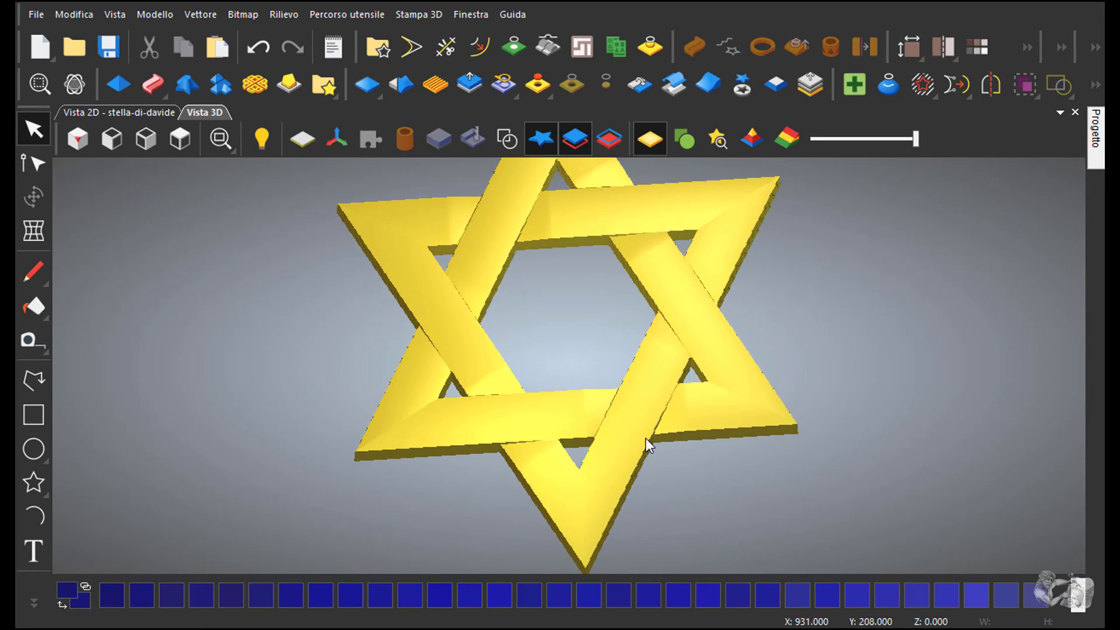
pyautogui.click(180, 142)
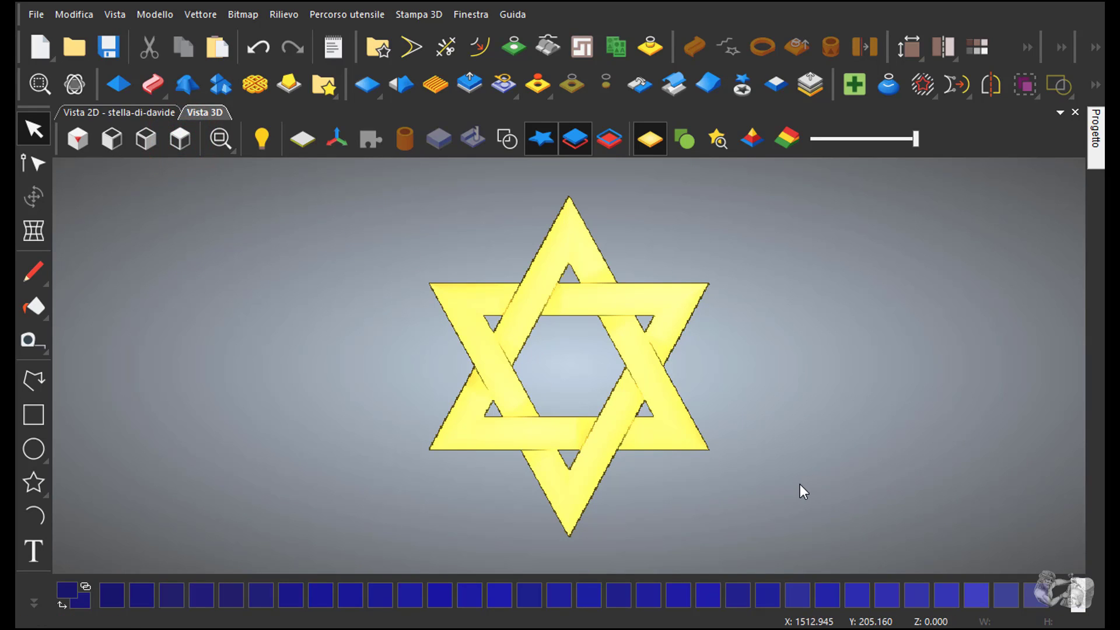
pyautogui.click(37, 14)
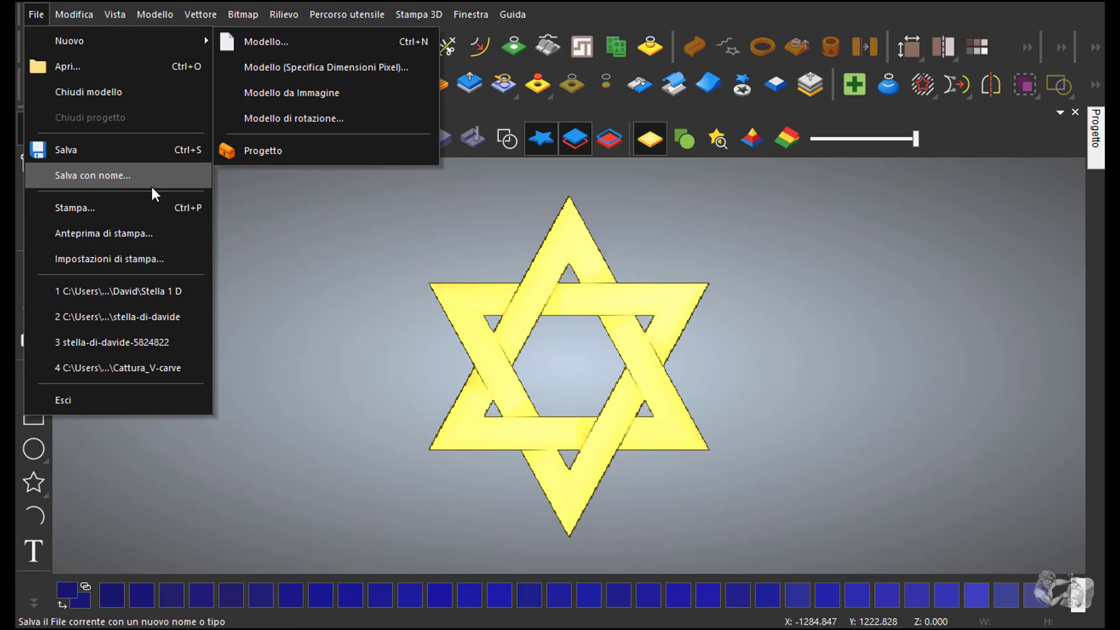
# Save the model with Salva con nome as the new file 'Stella 2 D.art'
pyautogui.click(166, 177)
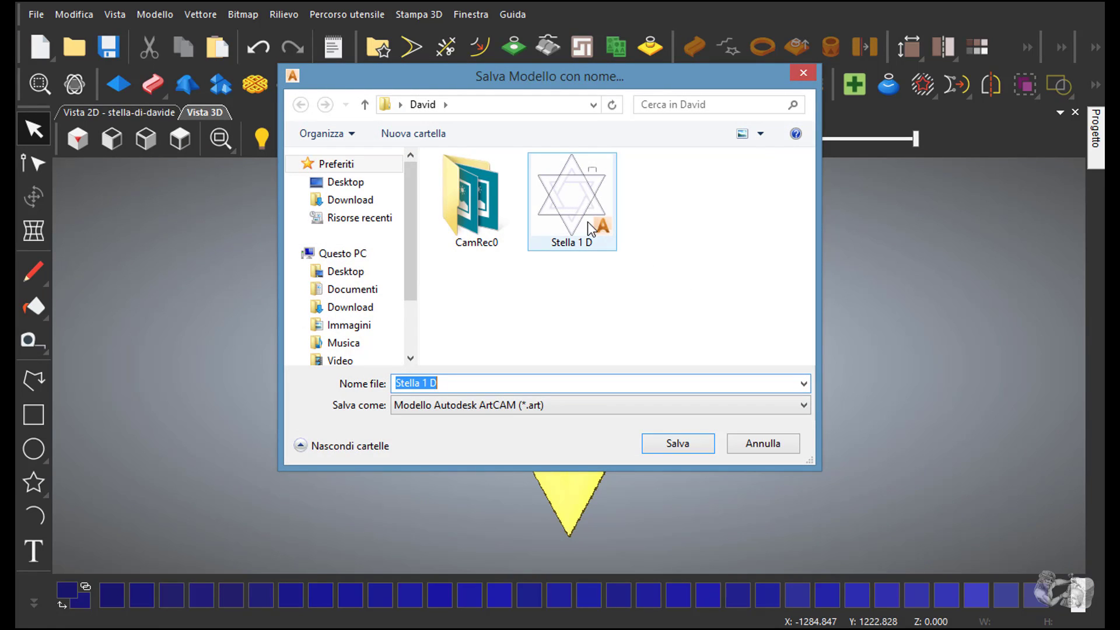
pyautogui.click(563, 220)
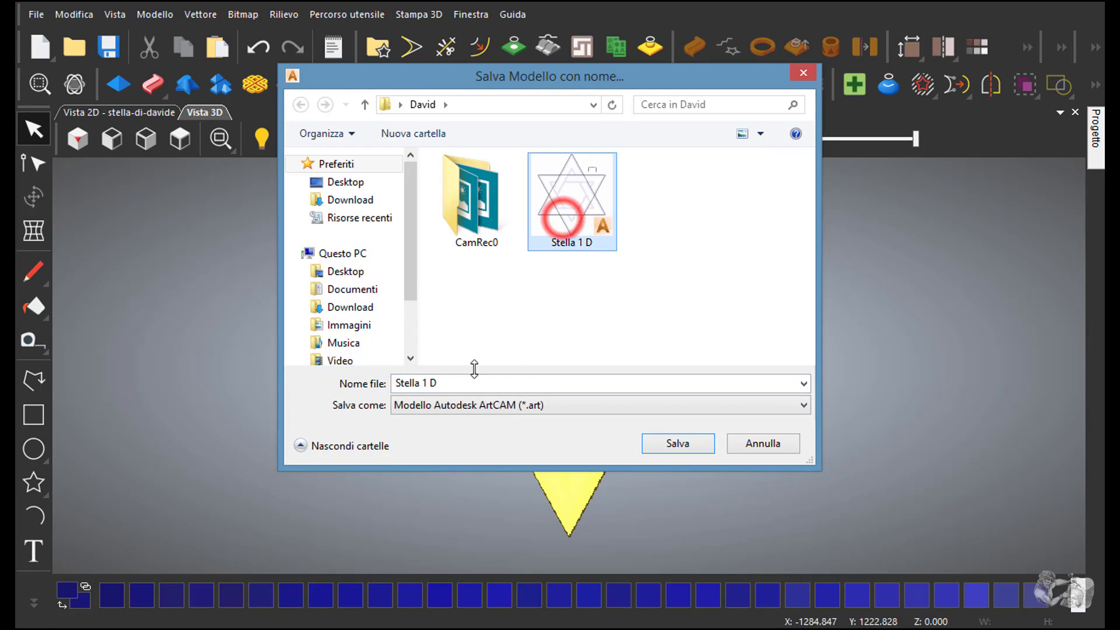
pyautogui.click(424, 383)
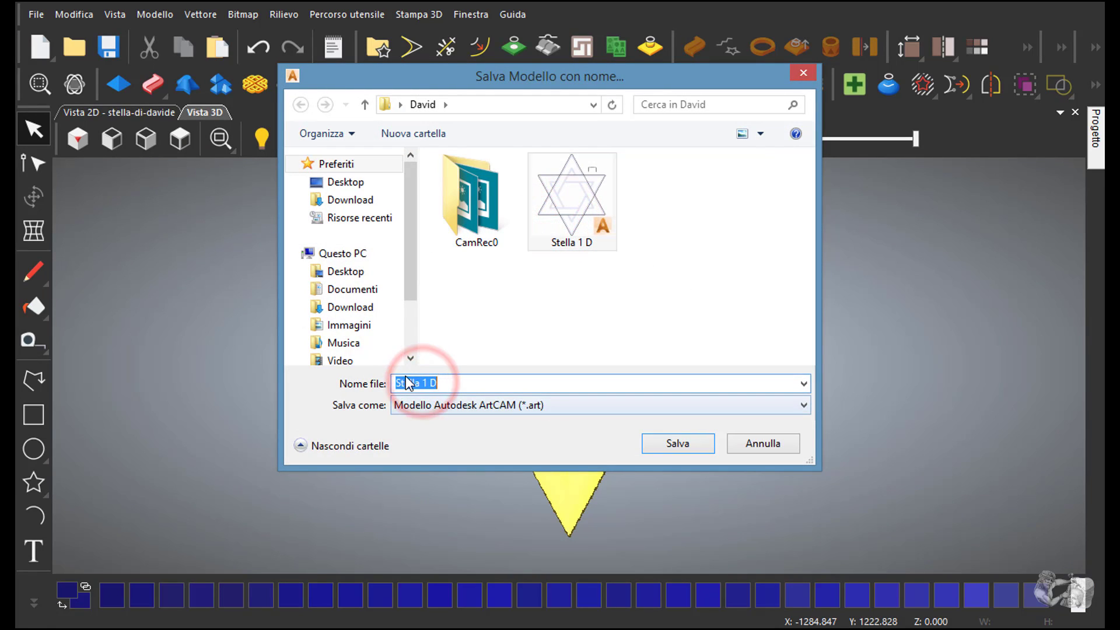
pyautogui.click(423, 382)
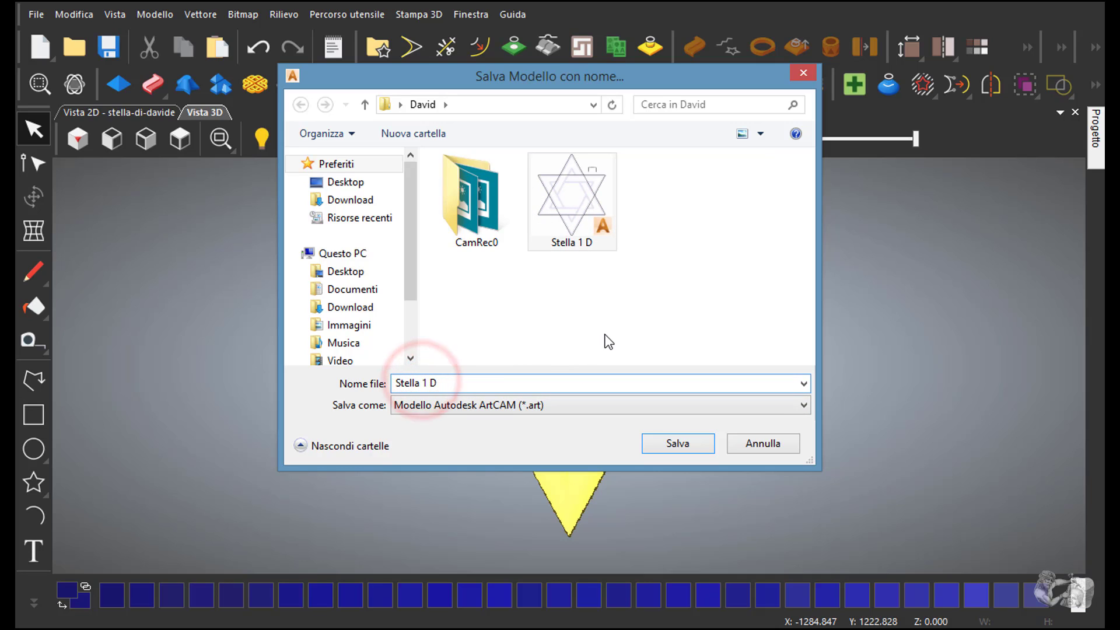
pyautogui.press('BackSpace')
pyautogui.write('2')
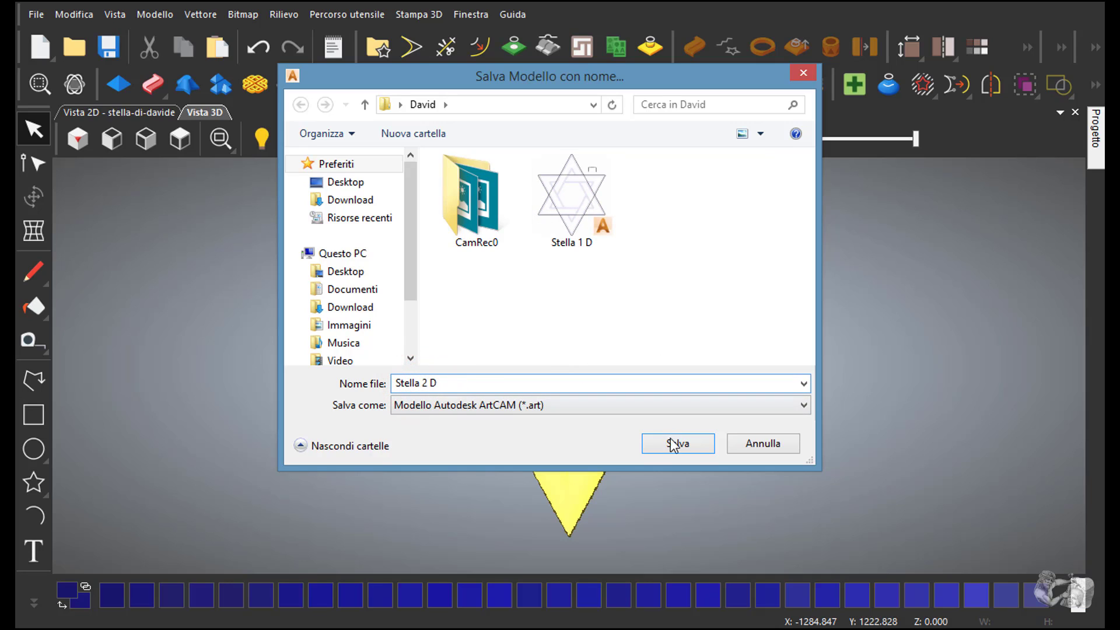
pyautogui.click(688, 443)
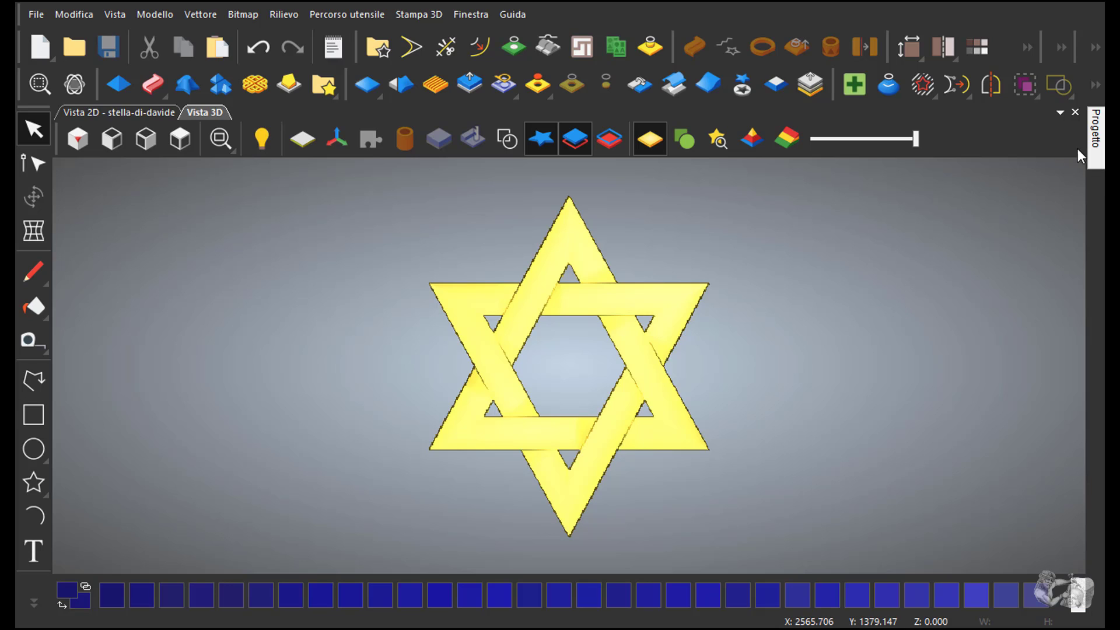
# Generate a 61671-triangle mesh with Crea Mesh di Triangoli and start its STL export
pyautogui.click(1029, 45)
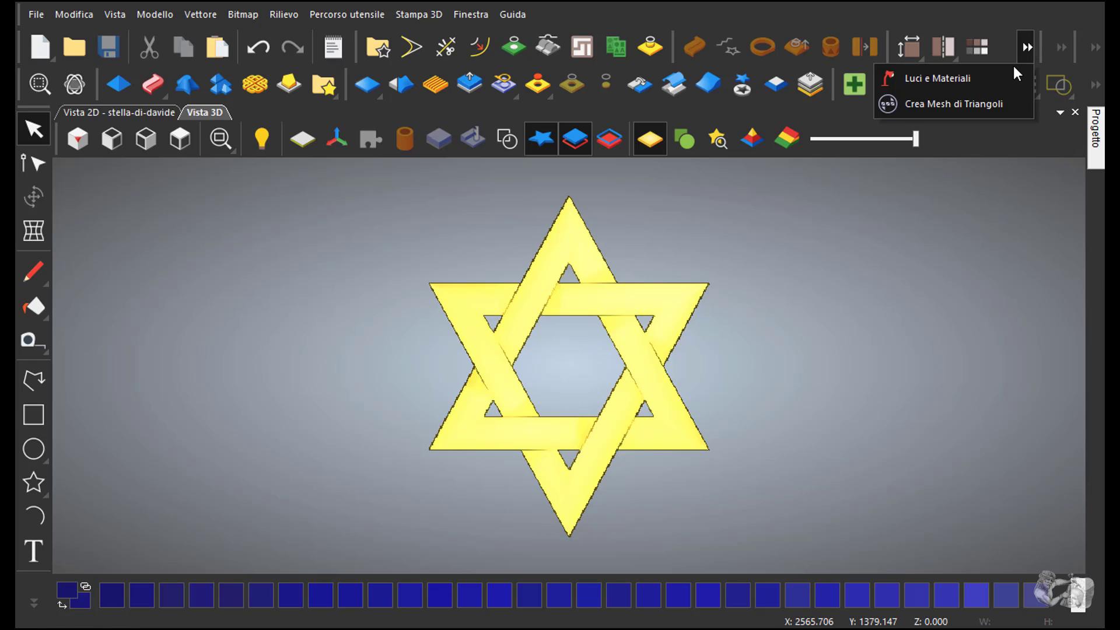
pyautogui.click(1009, 106)
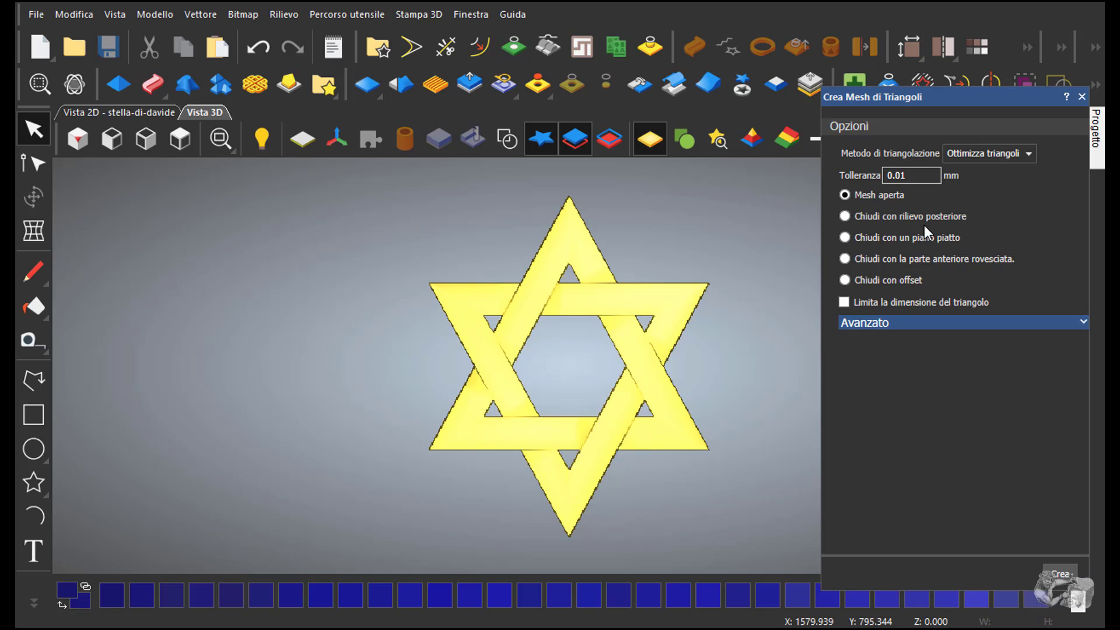
pyautogui.click(1059, 574)
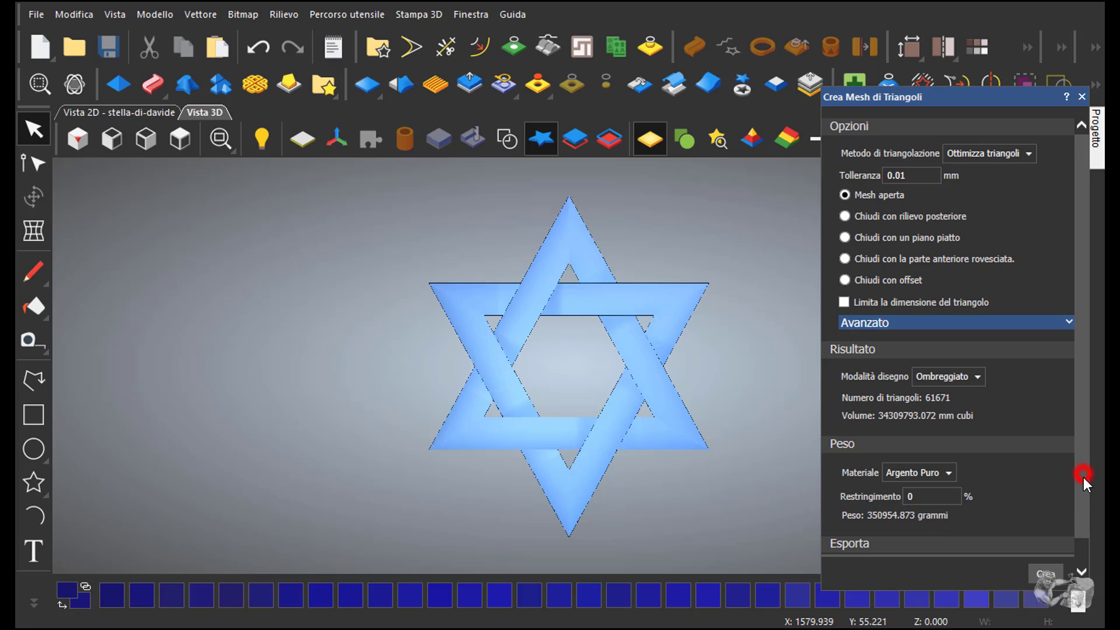
pyautogui.moveTo(1083, 478); pyautogui.dragTo(1085, 506)
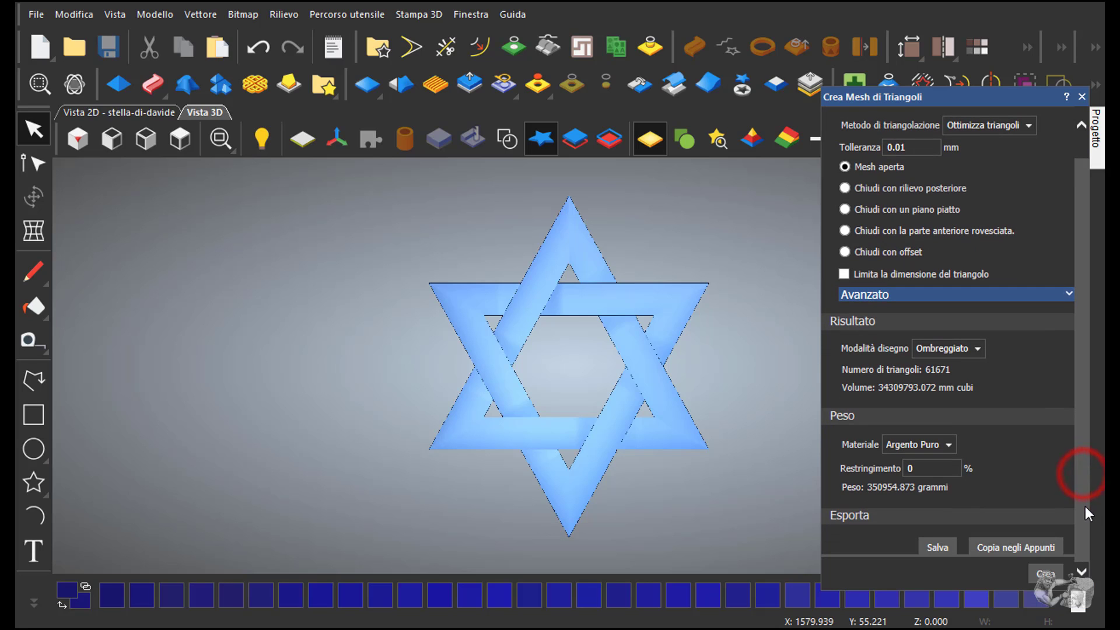
pyautogui.click(938, 547)
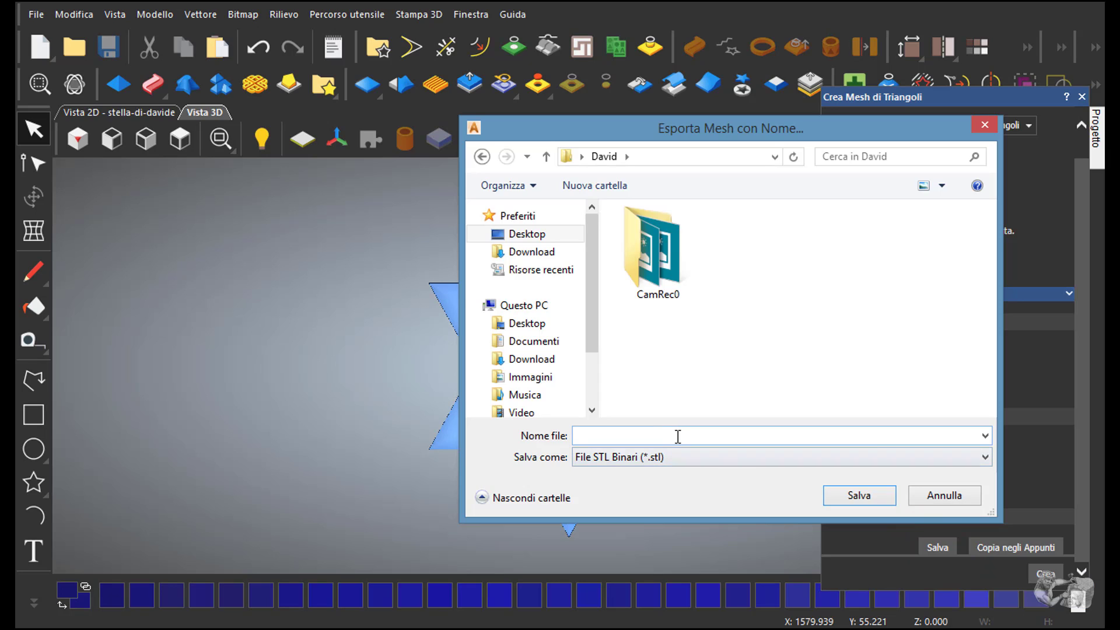
# Name the binary STL export 'Stella' in Esporta Mesh con Nome and save it
pyautogui.click(677, 435)
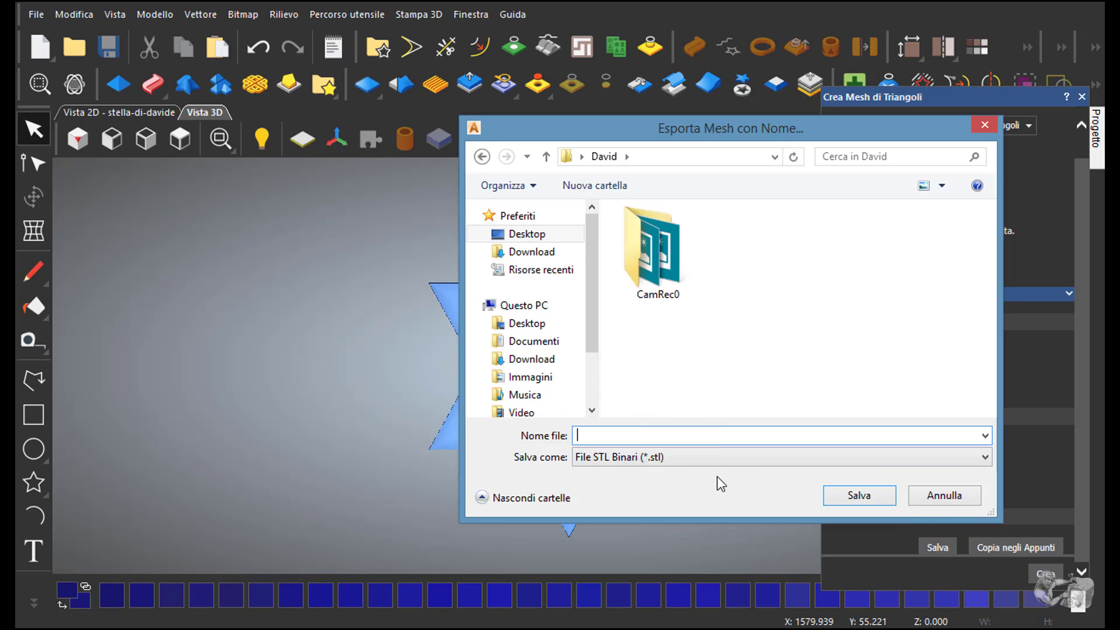
pyautogui.write('Ste')
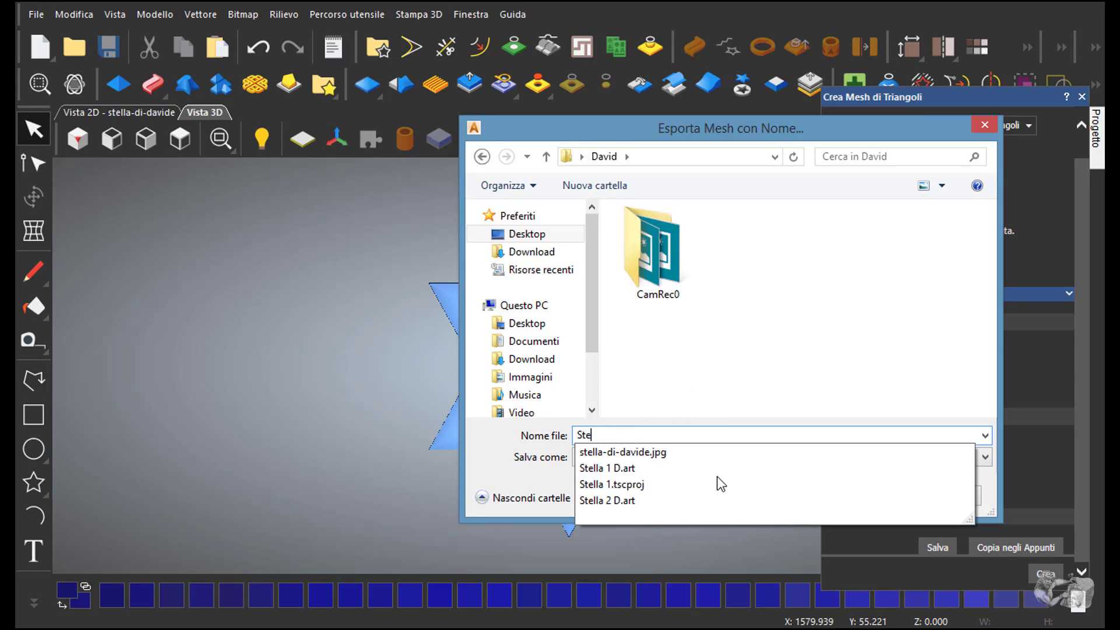
pyautogui.write('lla')
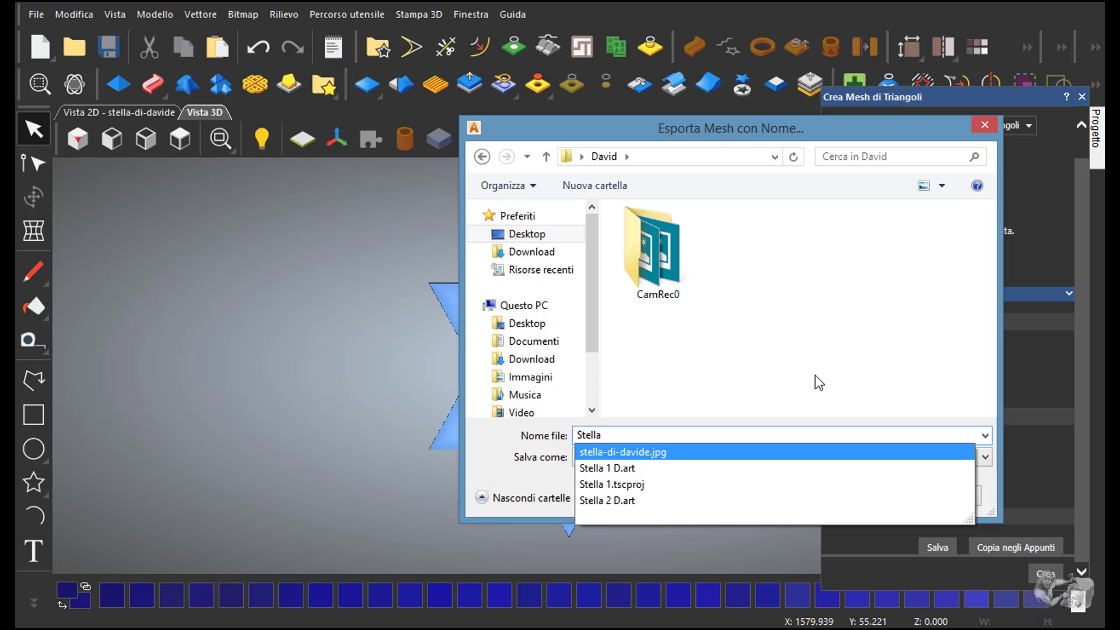
pyautogui.click(816, 376)
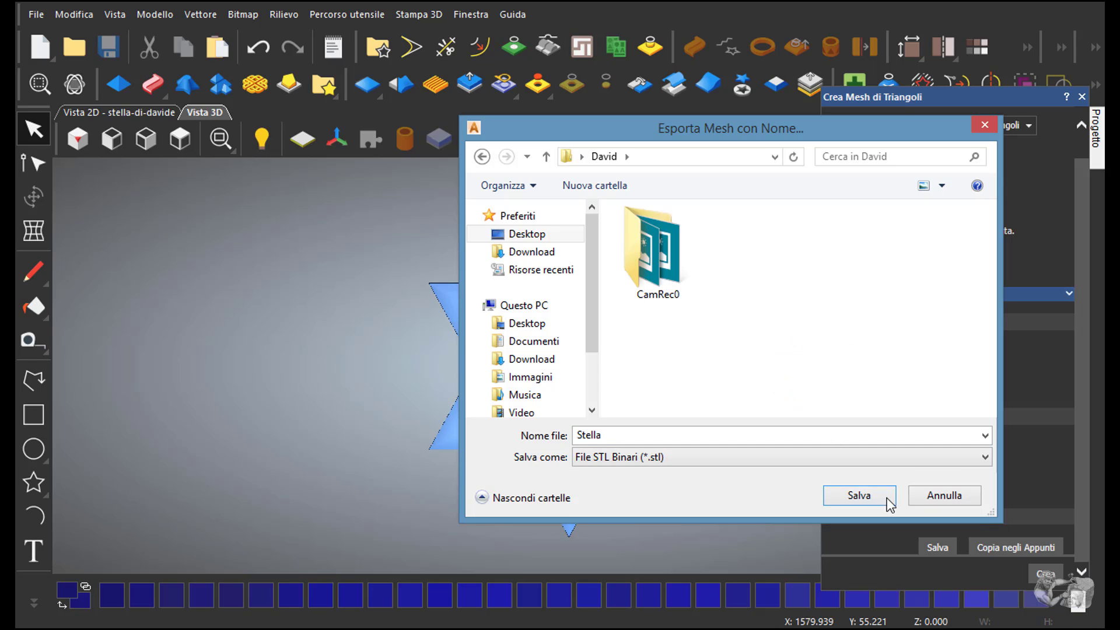
pyautogui.click(883, 497)
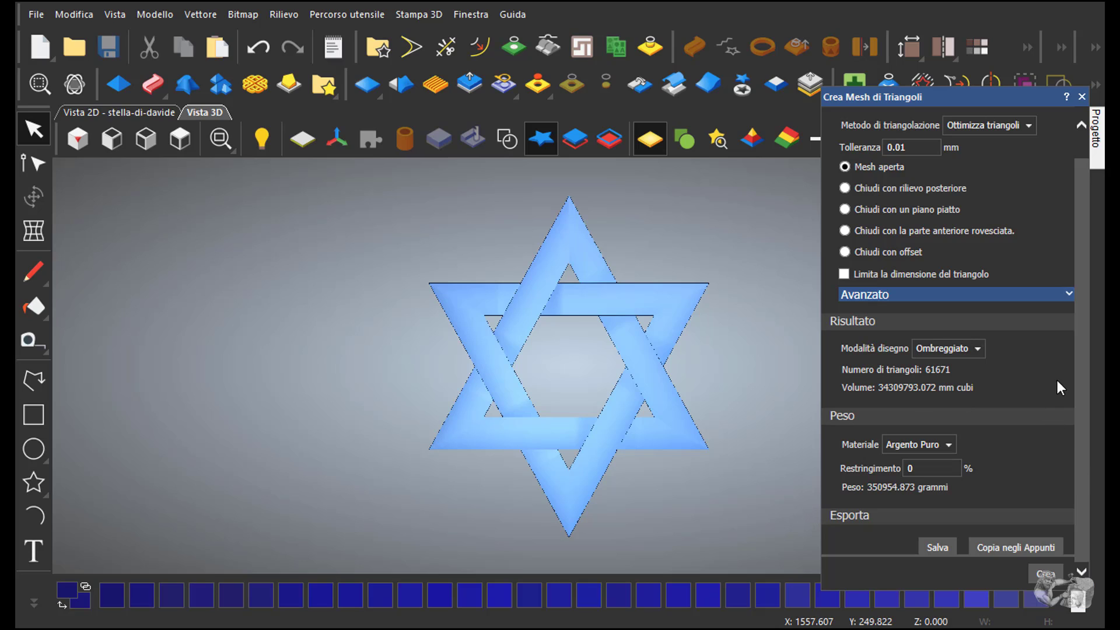
# Close the Crea Mesh di Triangoli panel and orbit and zoom around the gold-shaded woven star
pyautogui.click(1082, 97)
pyautogui.click(855, 376)
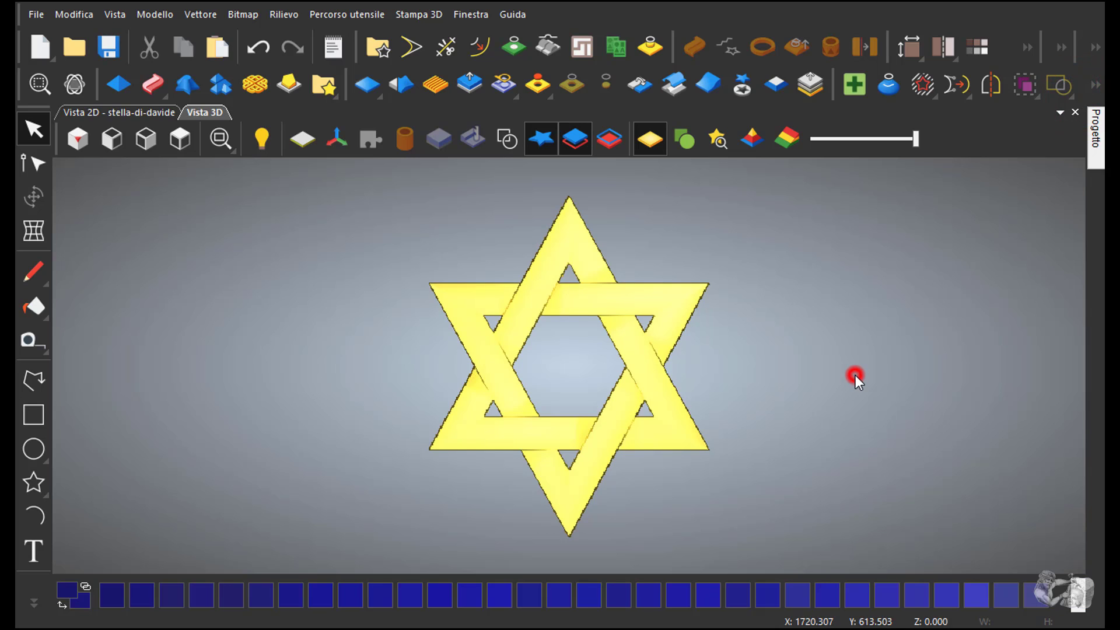
pyautogui.moveTo(496, 487)
pyautogui.mouseDown()
pyautogui.moveTo(514, 359)
pyautogui.moveTo(492, 401)
pyautogui.moveTo(436, 402)
pyautogui.moveTo(666, 392)
pyautogui.mouseUp()
pyautogui.scroll(2, 610, 398)
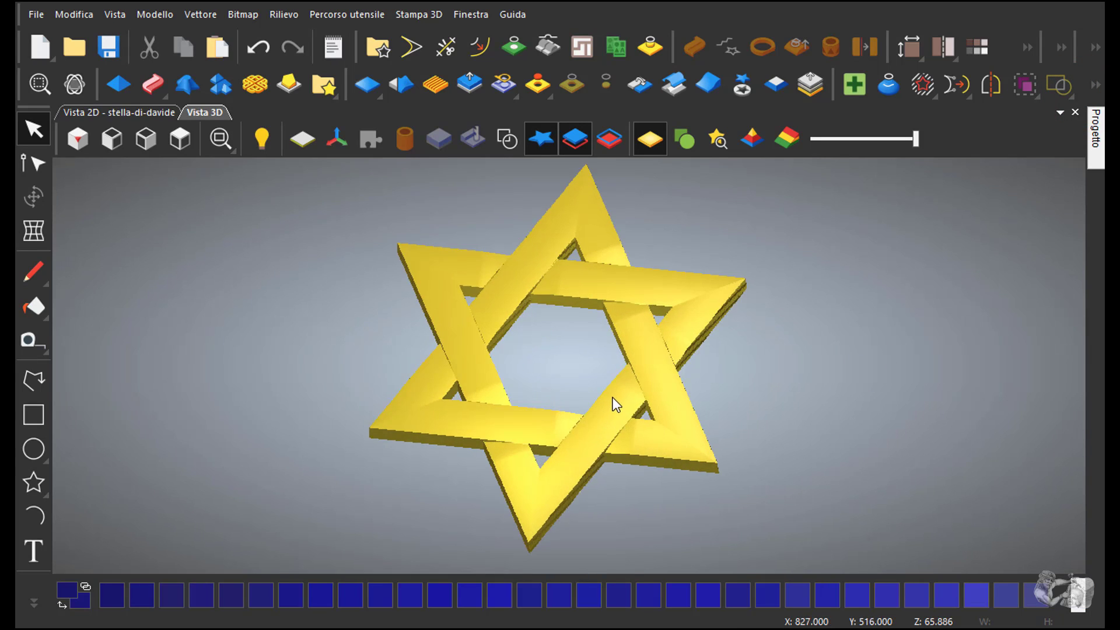